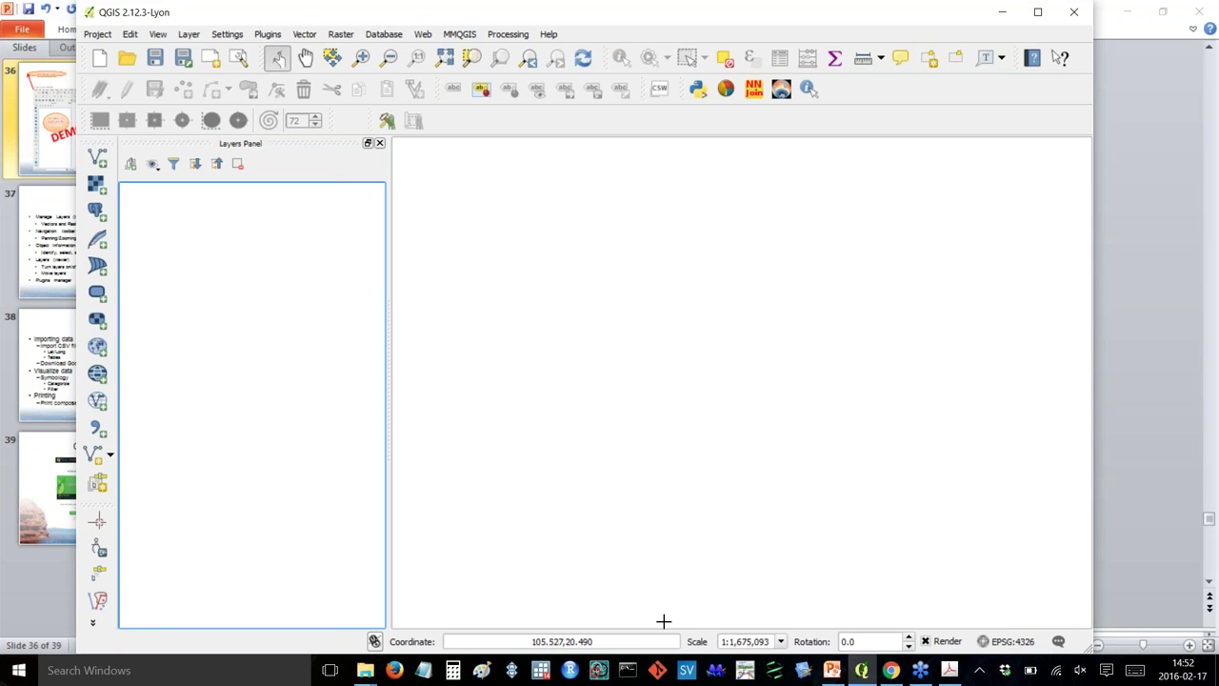
double_click(525, 644)
click(525, 644)
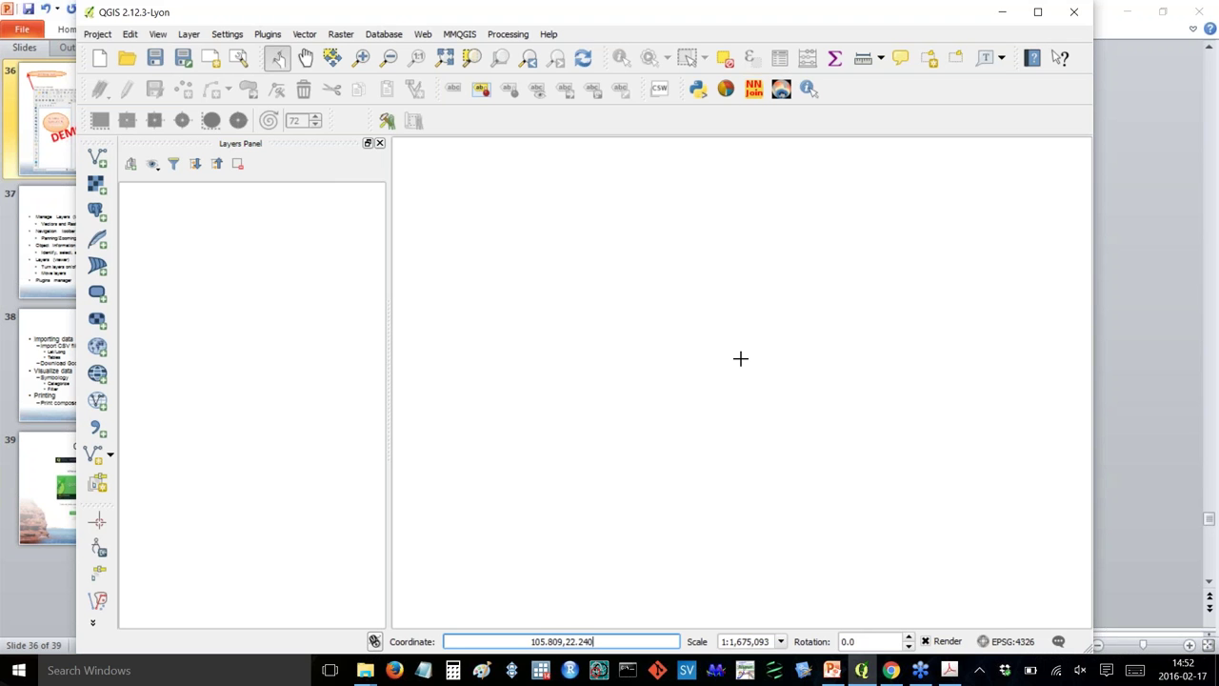
Switch to the temp folder in File Explorer and move its window aside to uncover the QGIS Layers Panel.
click(365, 670)
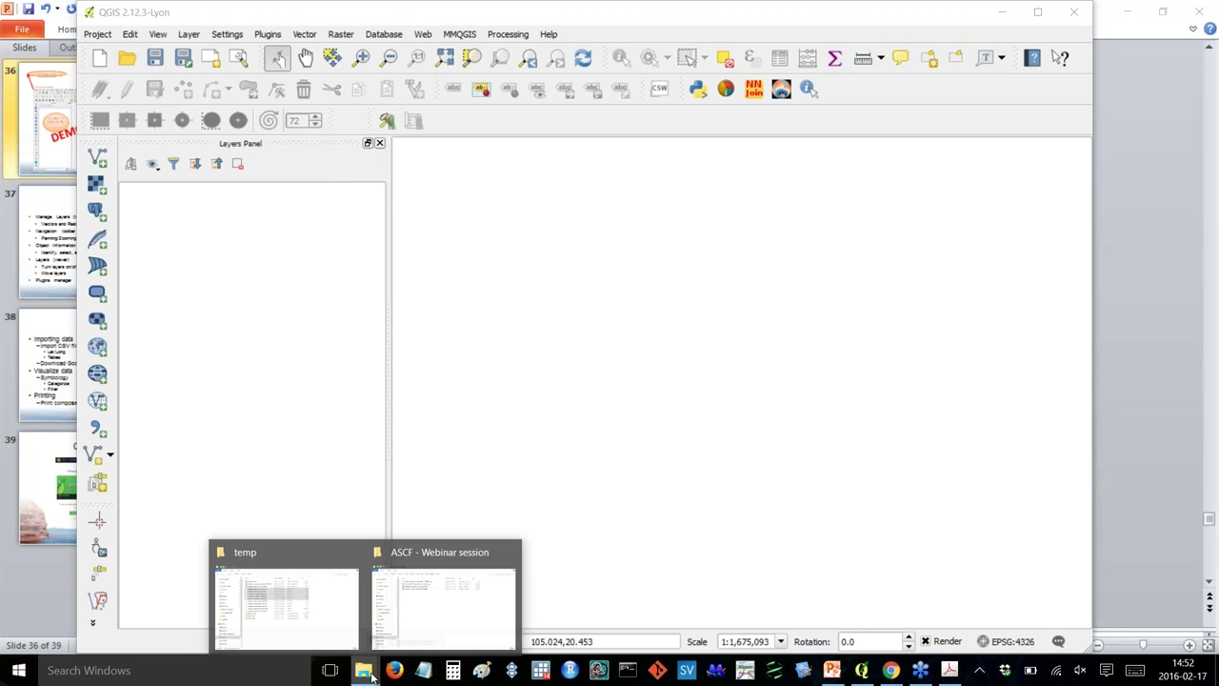
click(332, 630)
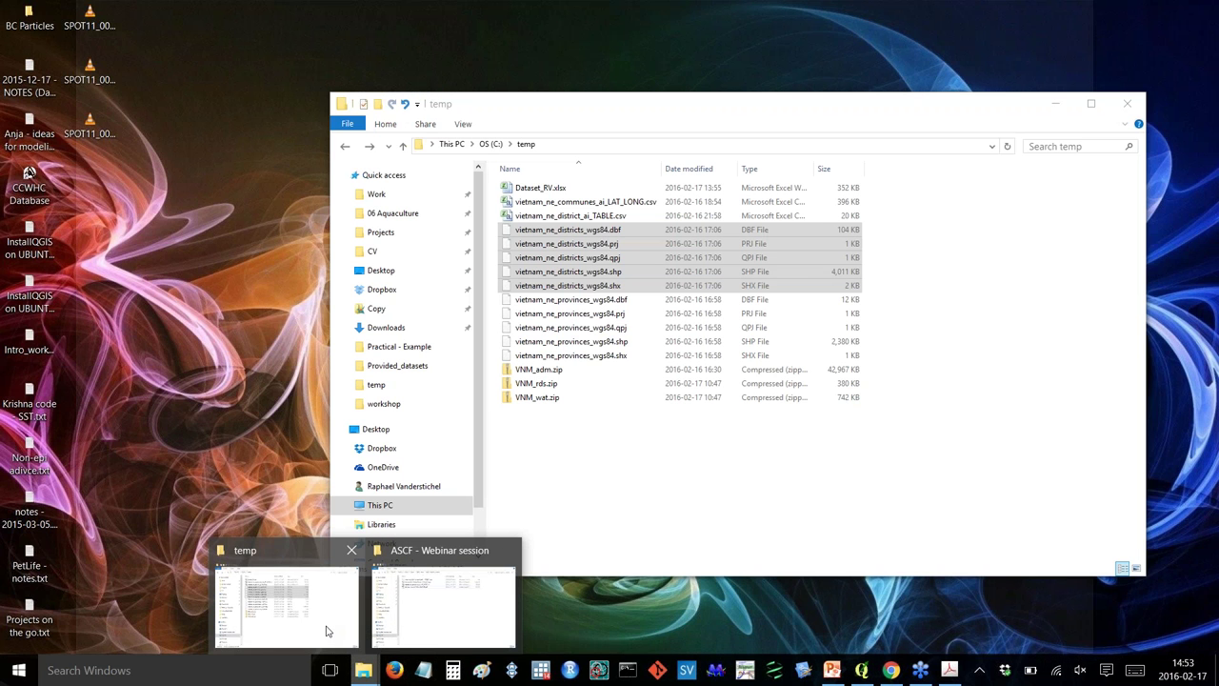
click(319, 628)
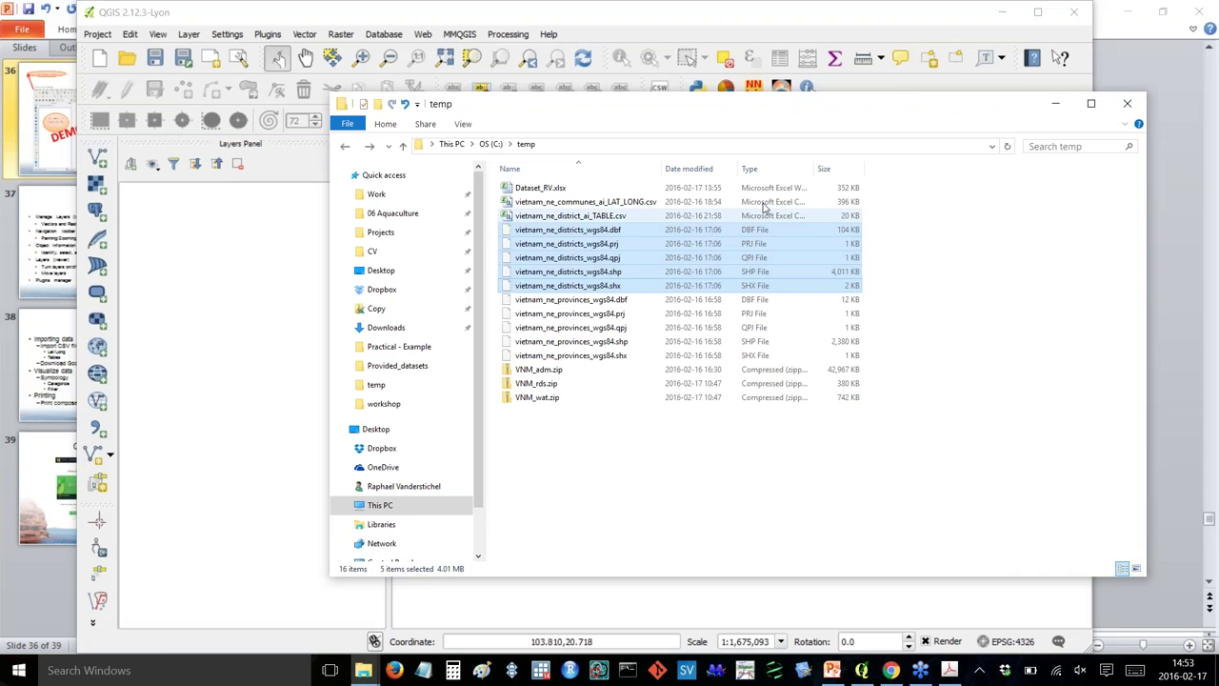
drag(609, 104, 707, 105)
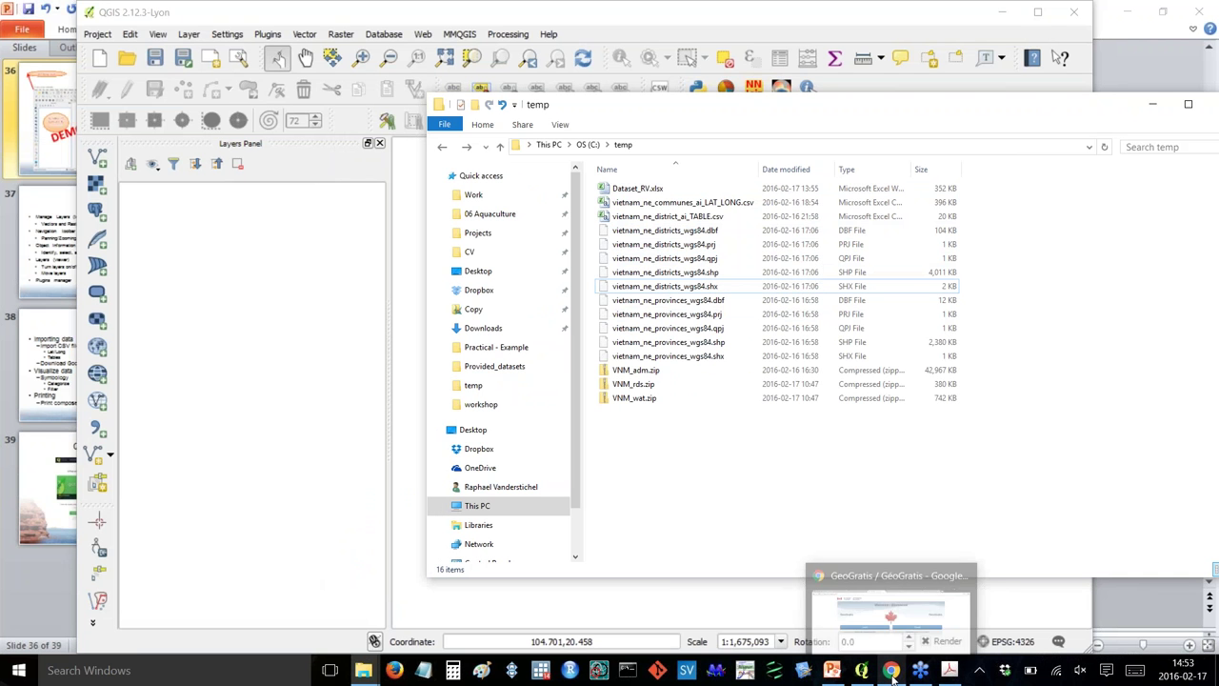
Extract VNM_adm.zip with 7-Zip into its own VNM_adm folder inside temp.
drag(649, 431, 634, 368)
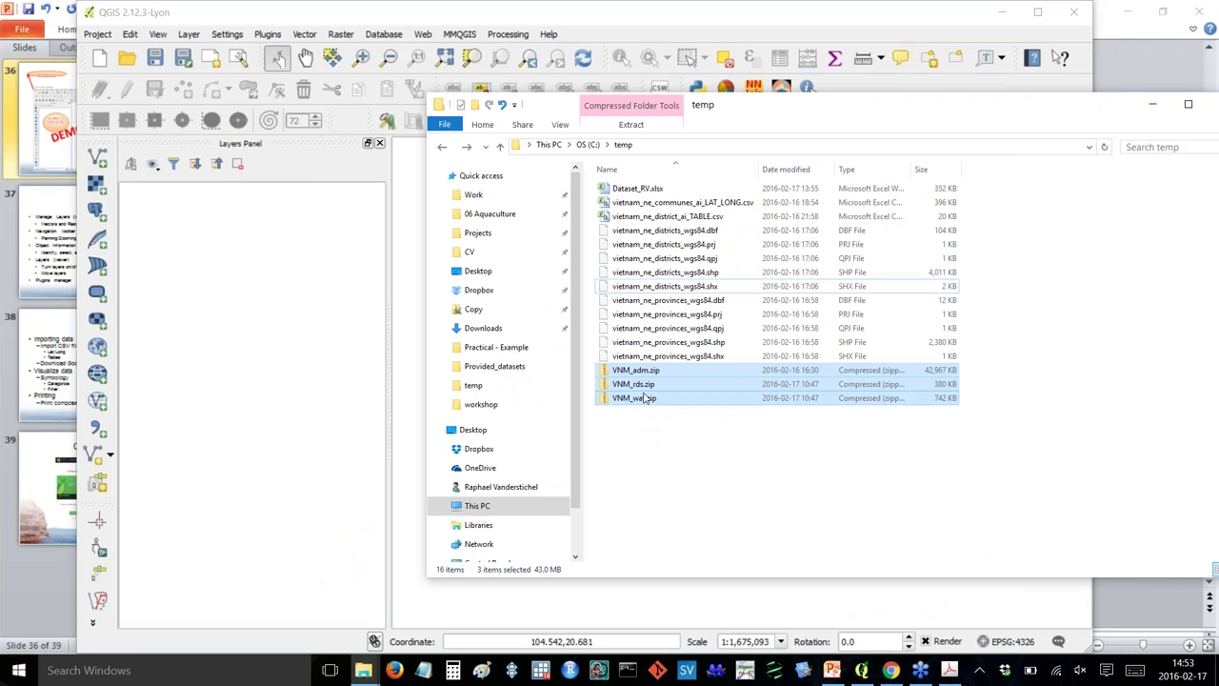
click(635, 435)
right_click(650, 373)
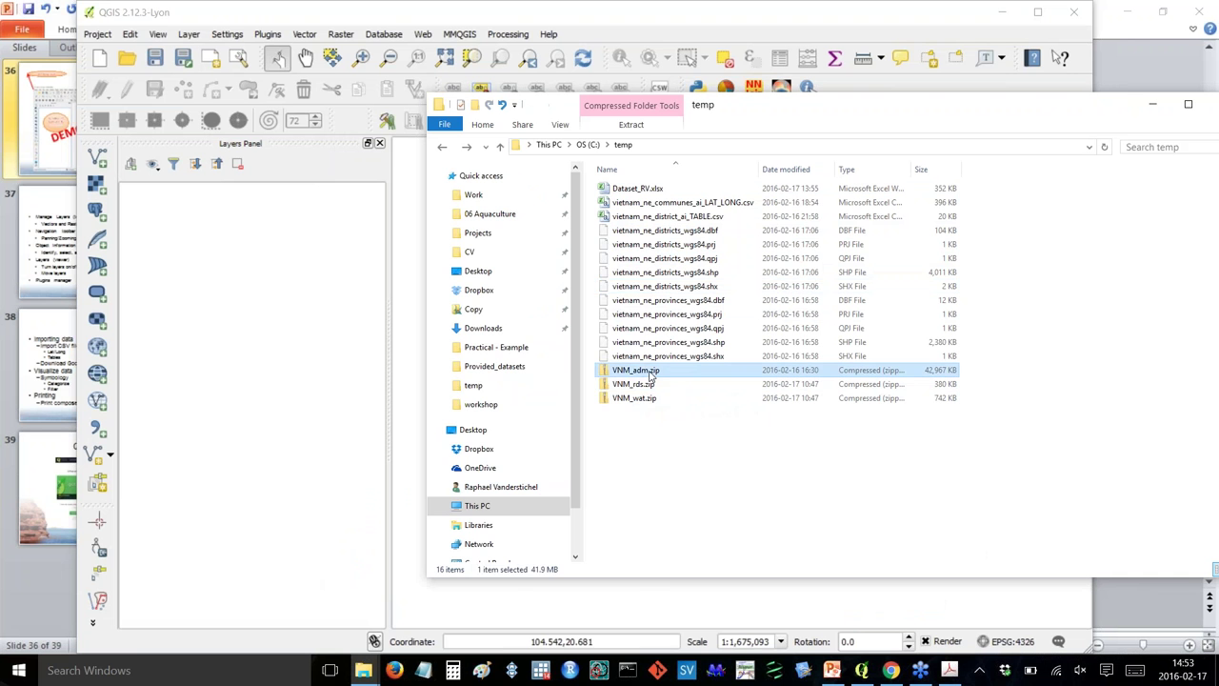
mouse_move(582, 408)
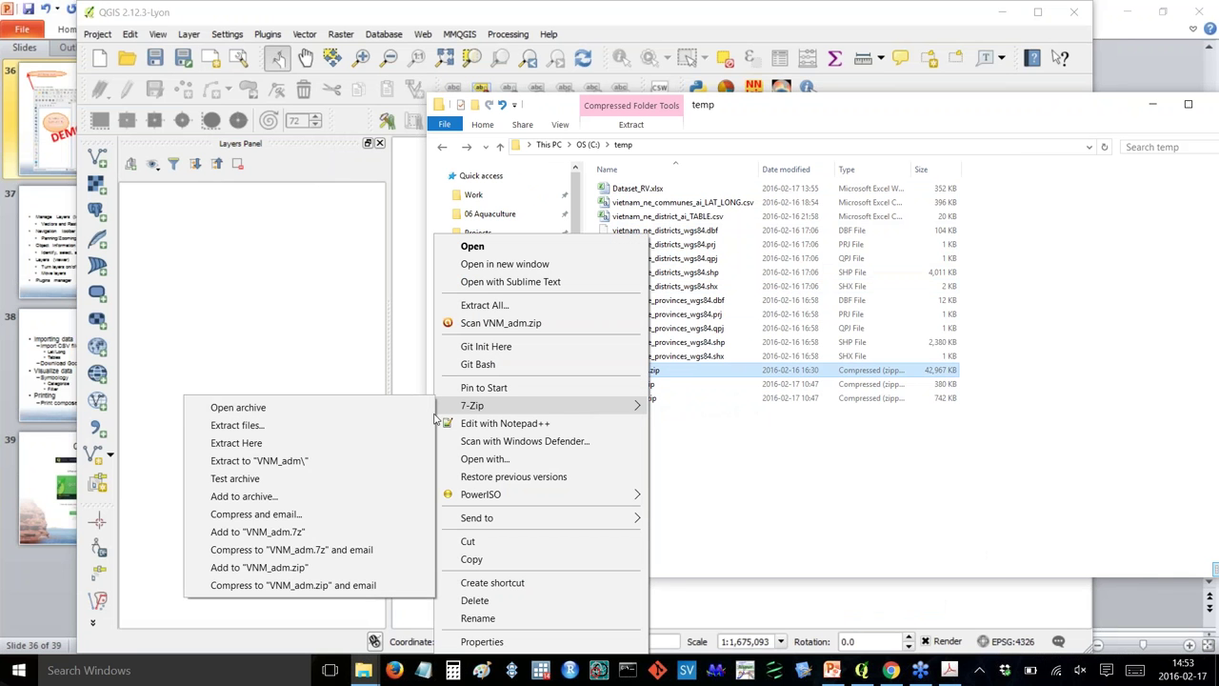
click(286, 462)
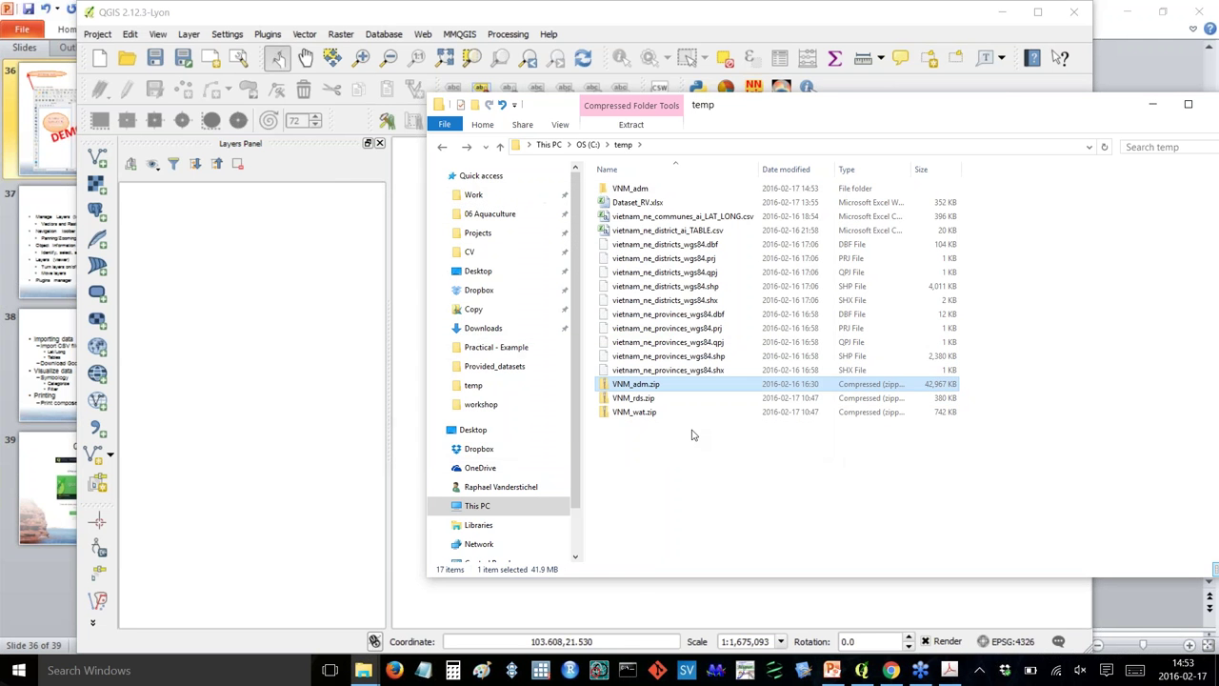
Extract VNM_rds.zip and VNM_wat.zip with 7-Zip, each into its own folder named after the archive.
right_click(638, 400)
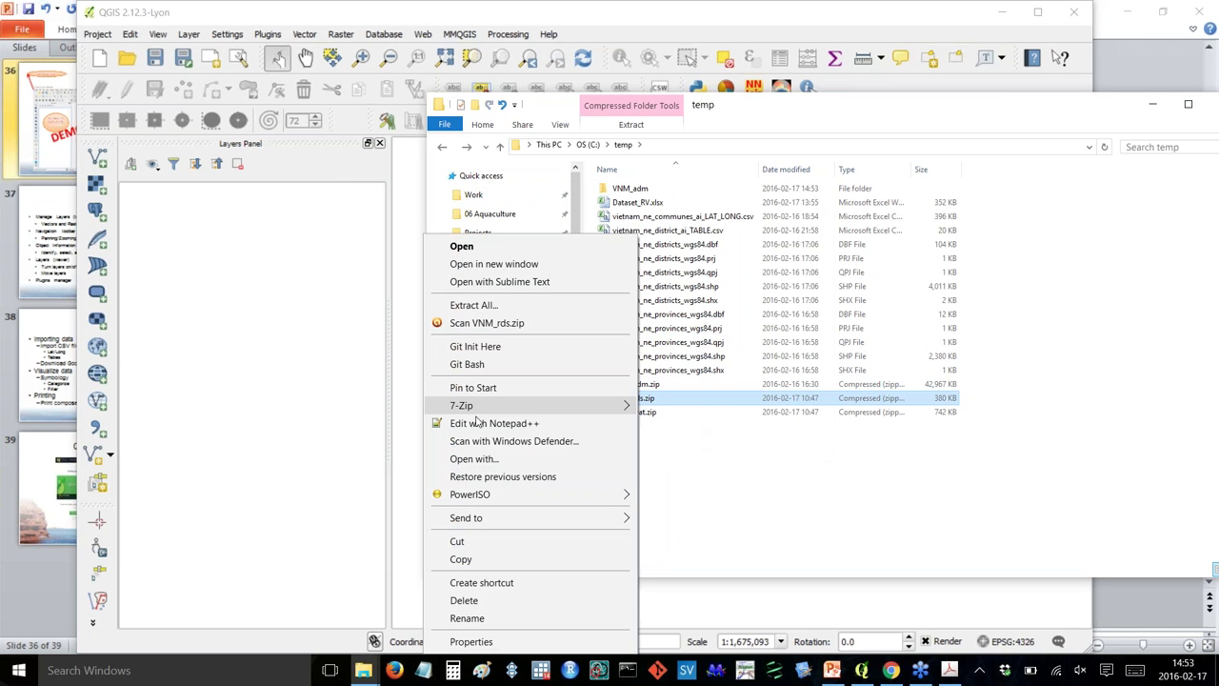
mouse_move(469, 412)
click(267, 467)
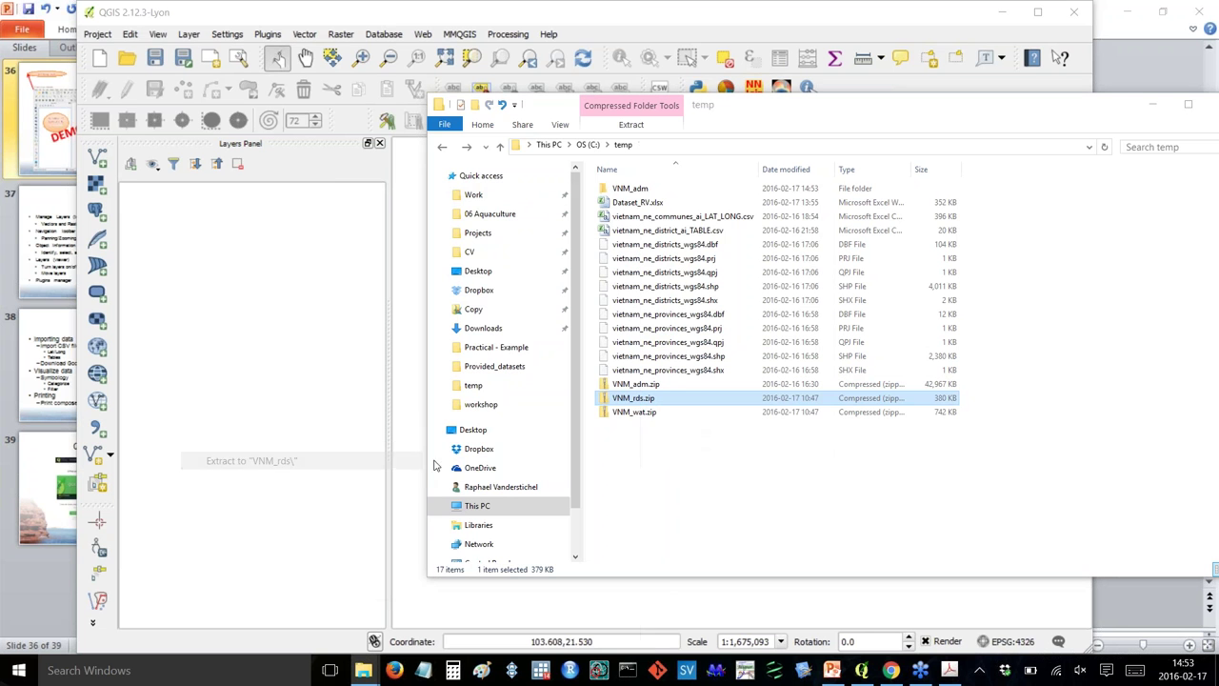
right_click(638, 426)
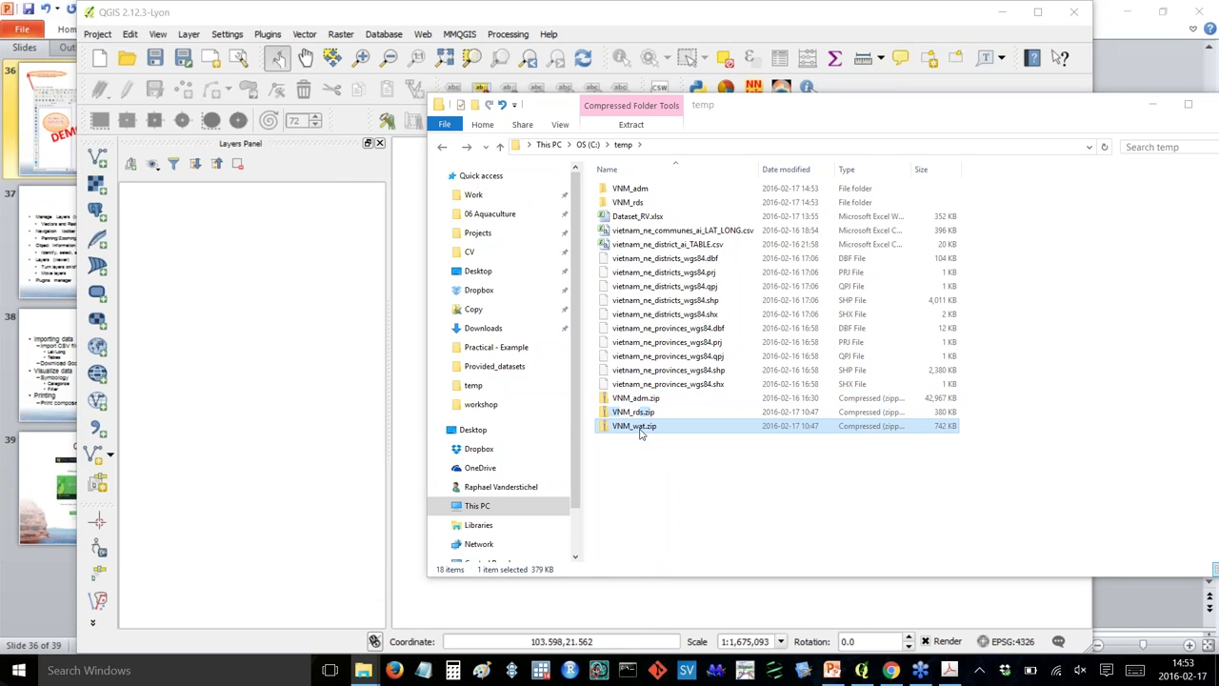
mouse_move(534, 180)
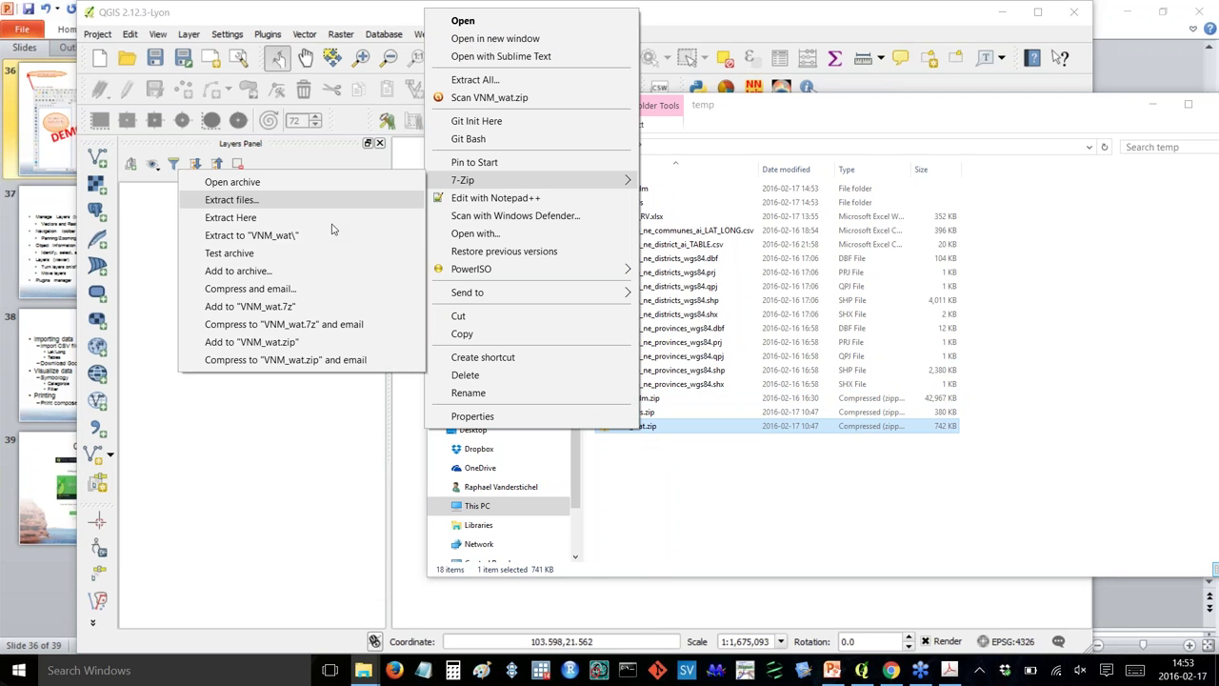
click(266, 235)
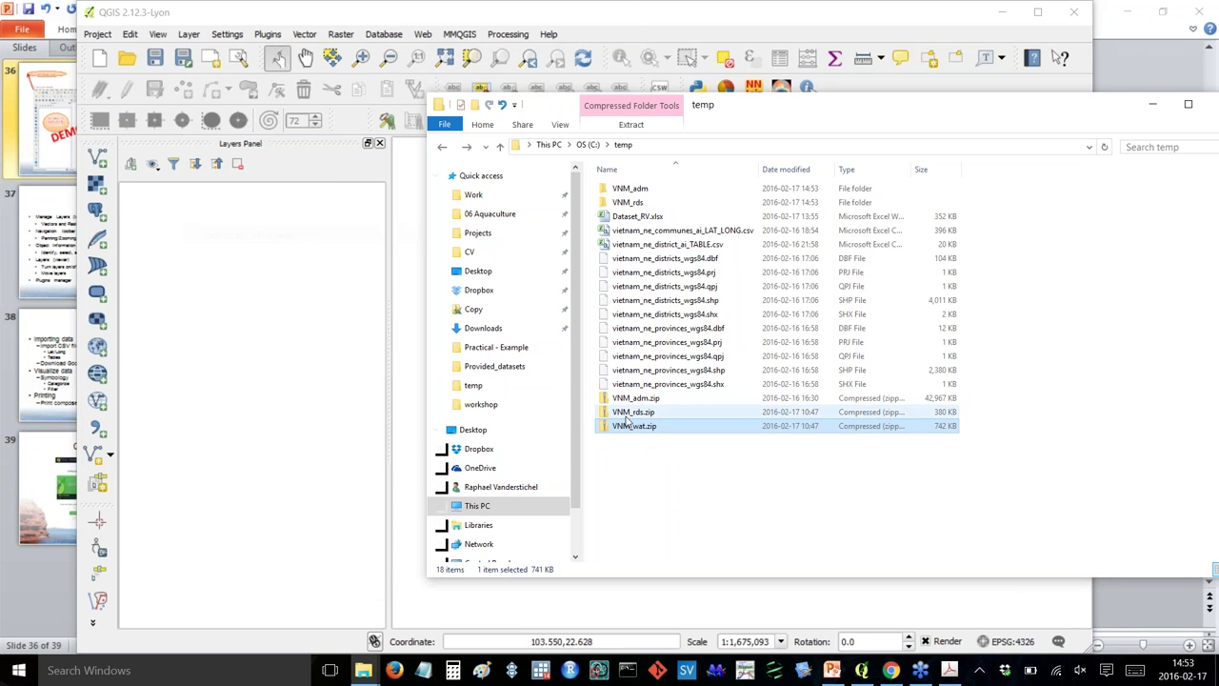
Add the VNM_adm2.shp shapefile from the extracted VNM_adm folder to the QGIS project as a layer.
double_click(653, 190)
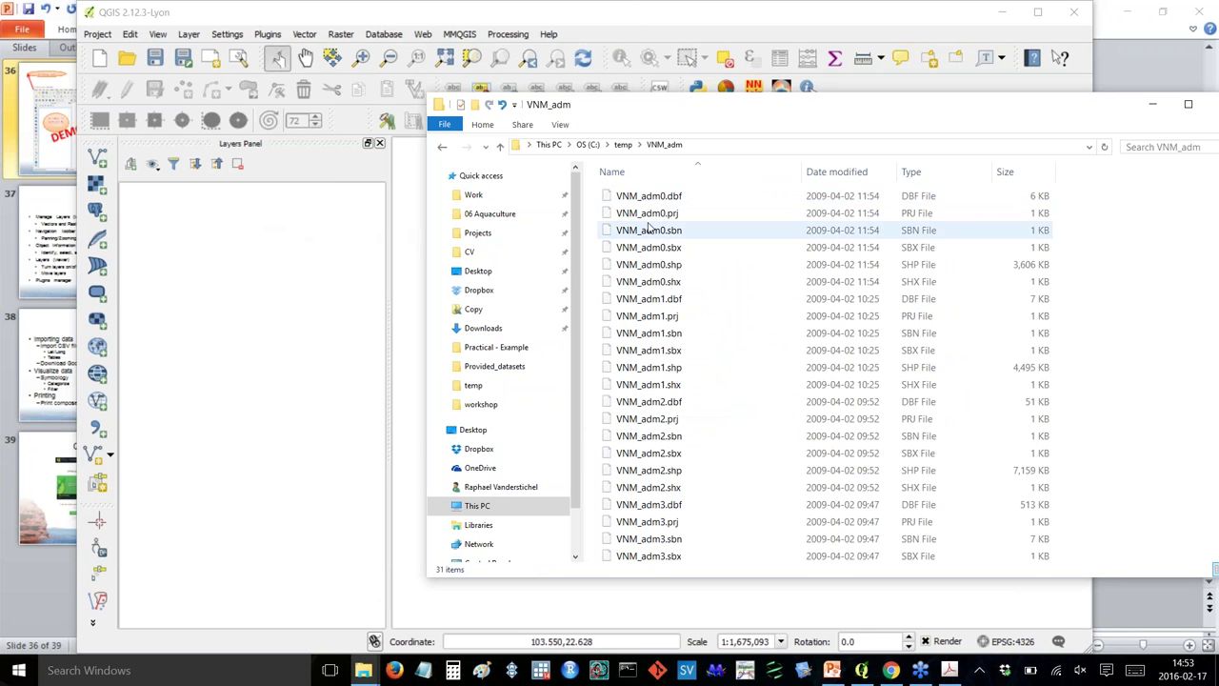
scroll(734, 248, down, 3)
scroll(741, 276, up, 3)
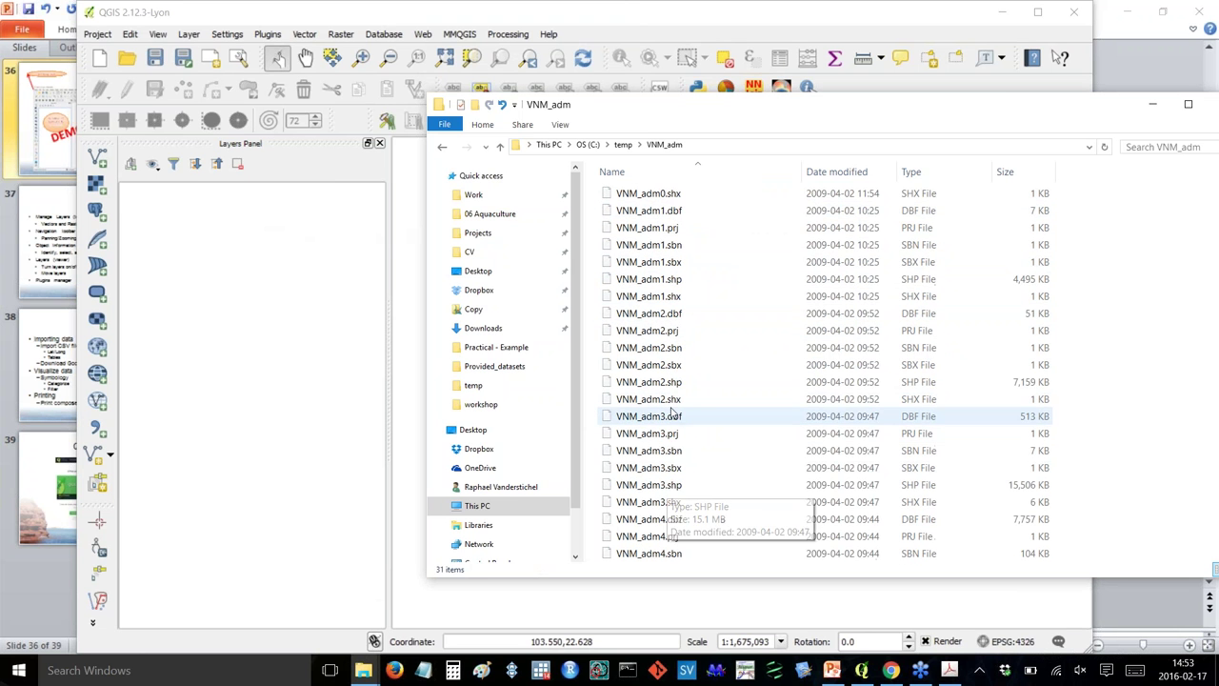
scroll(670, 467, down, 3)
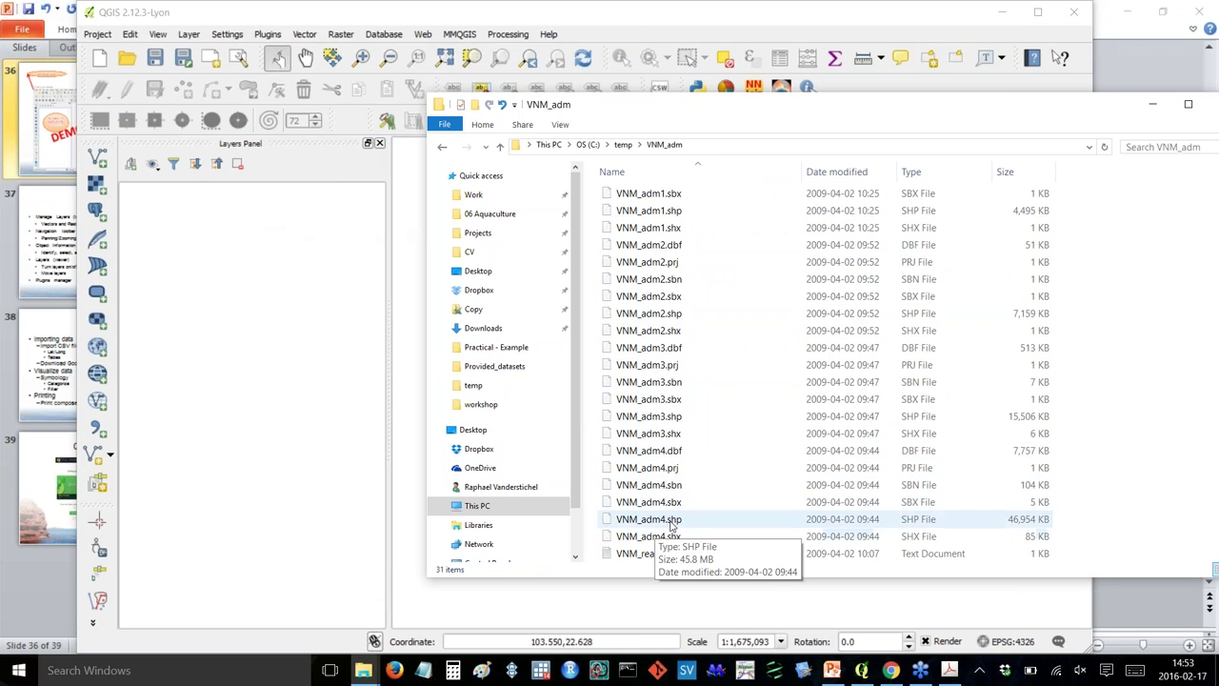
scroll(795, 381, up, 2)
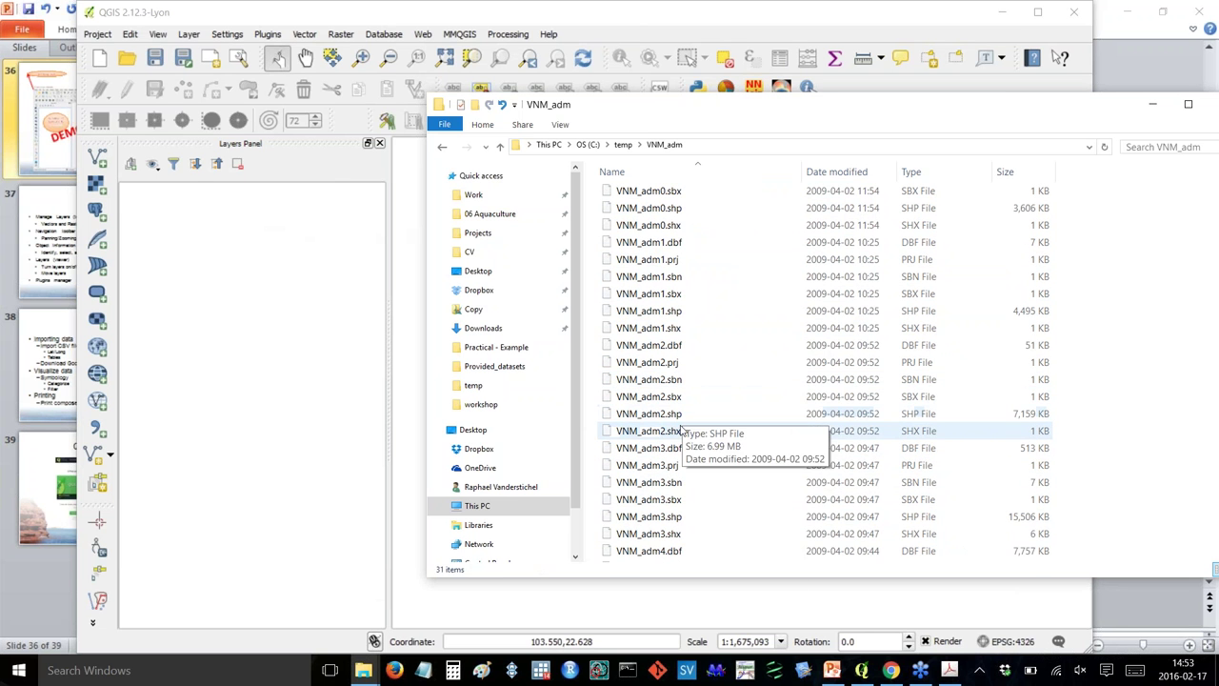
scroll(684, 410, down, 1)
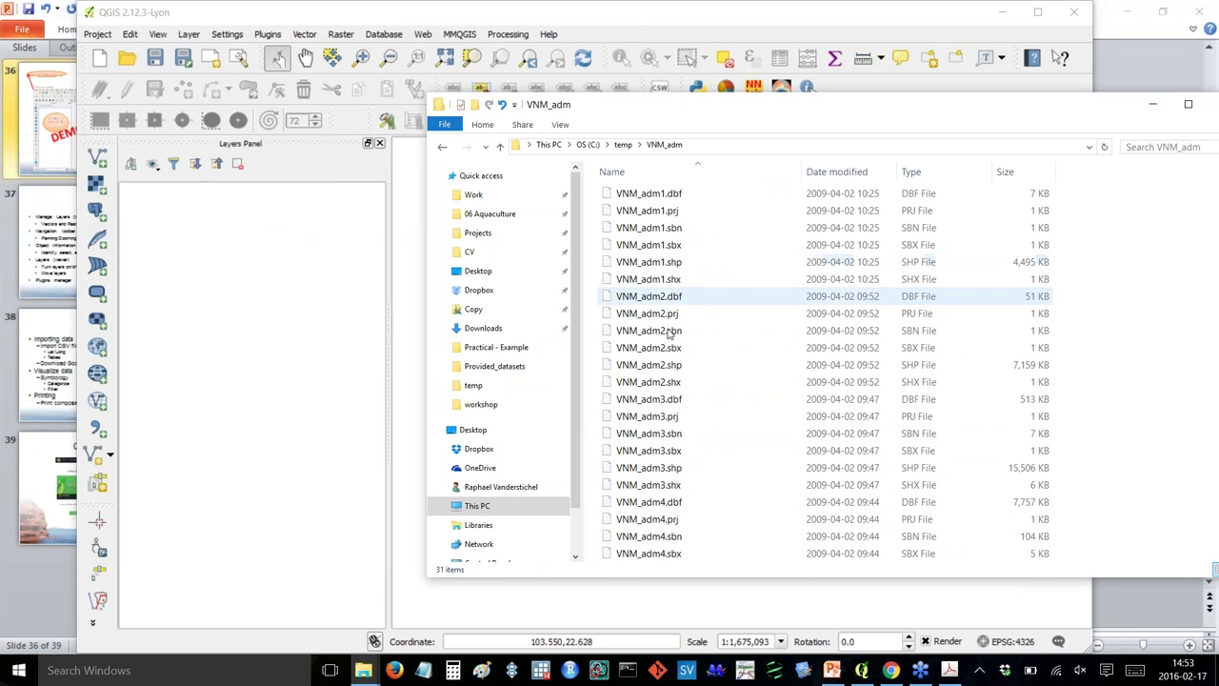
click(647, 369)
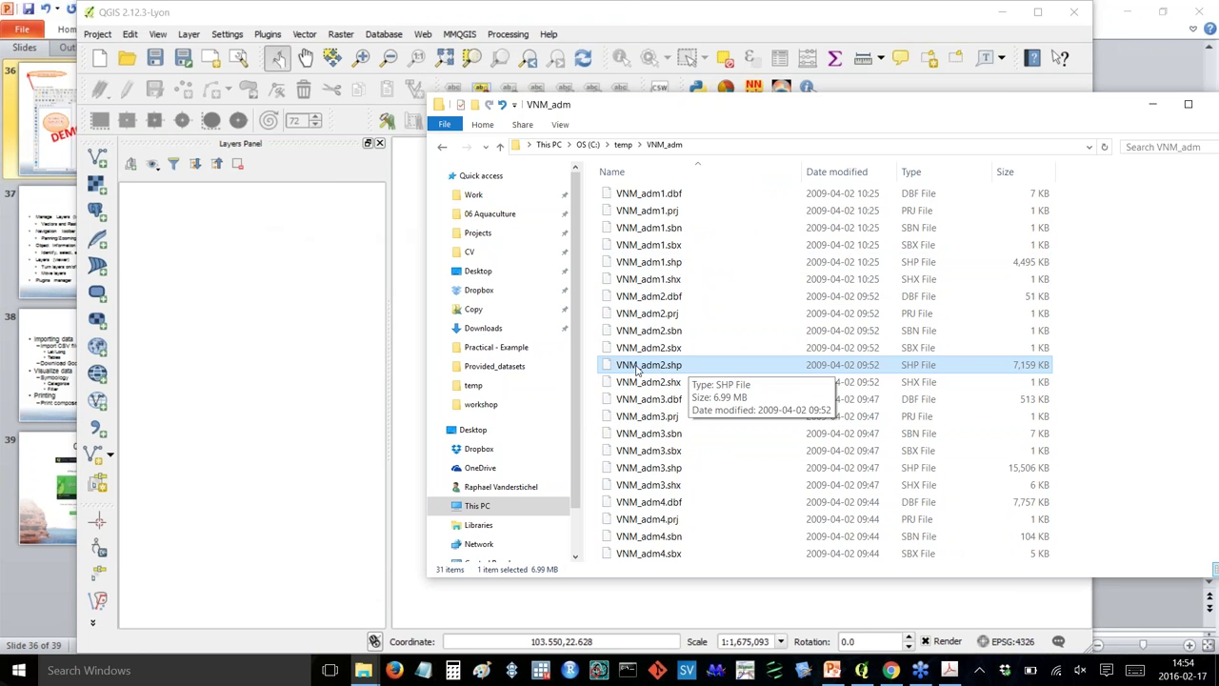
mouse_move(631, 370)
mouse_down()
mouse_move(710, 377)
mouse_move(341, 341)
mouse_move(305, 329)
mouse_move(231, 230)
mouse_move(240, 276)
mouse_up()
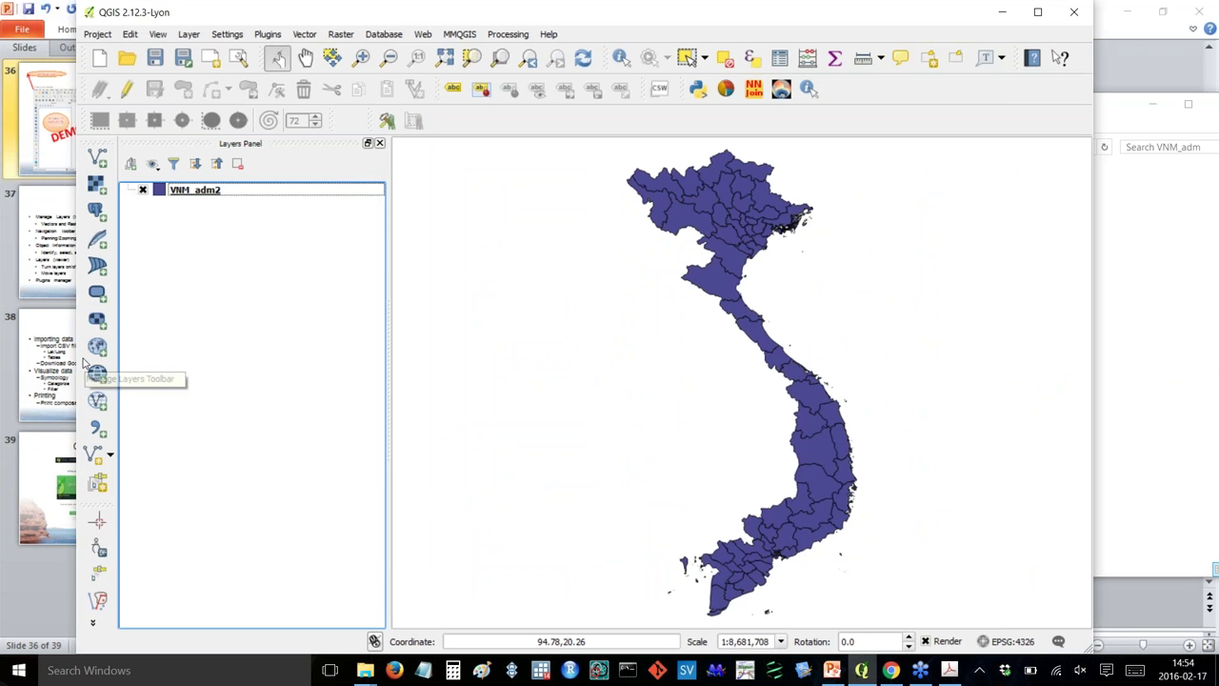
Add VNM_adm3.shp from the VNM_adm folder as a vector layer, with the file list filtered to ESRI Shapefiles.
click(97, 157)
click(695, 301)
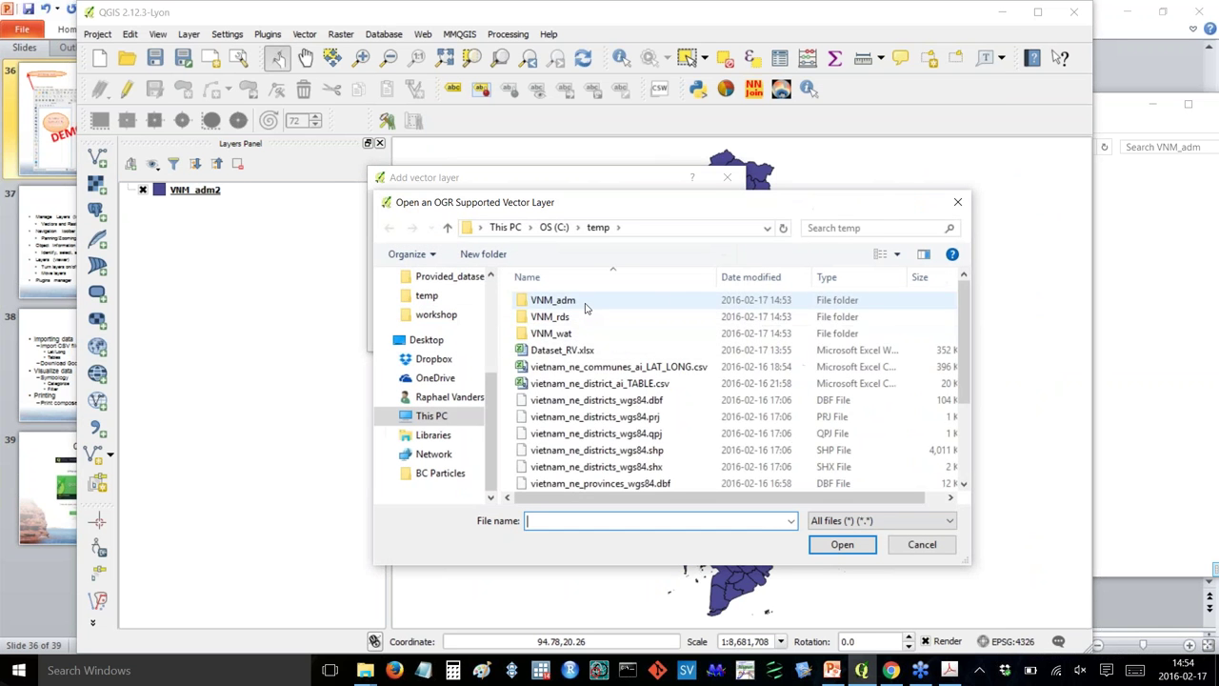
double_click(583, 308)
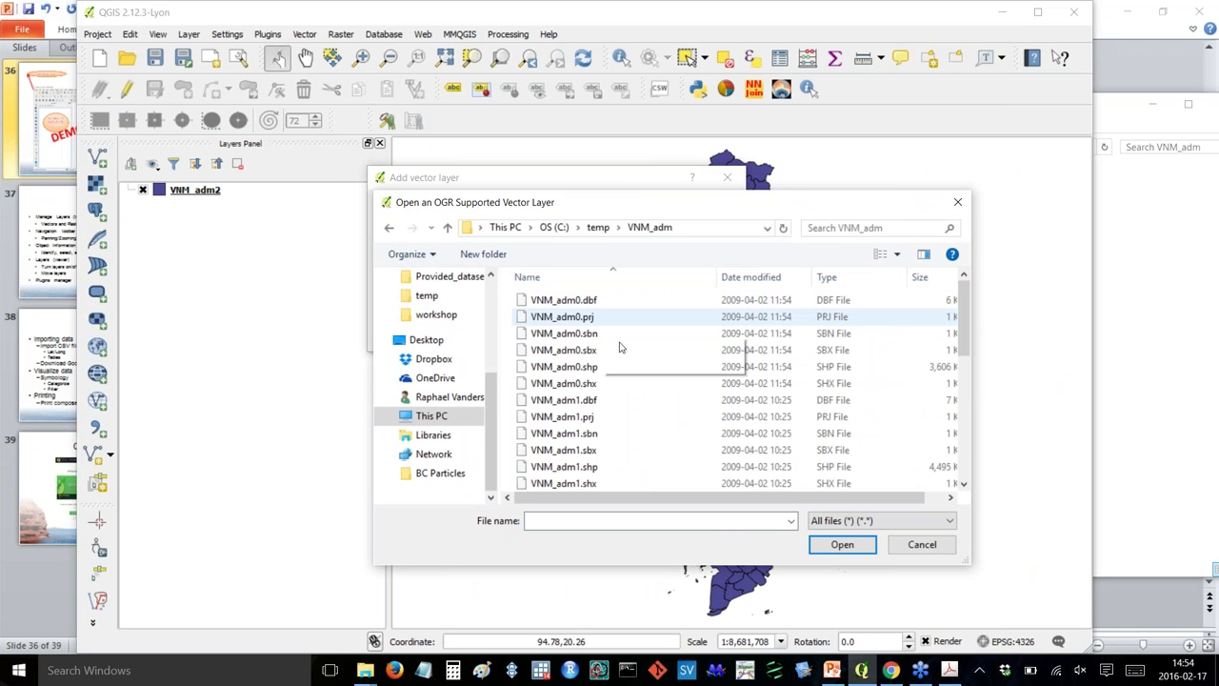
click(881, 521)
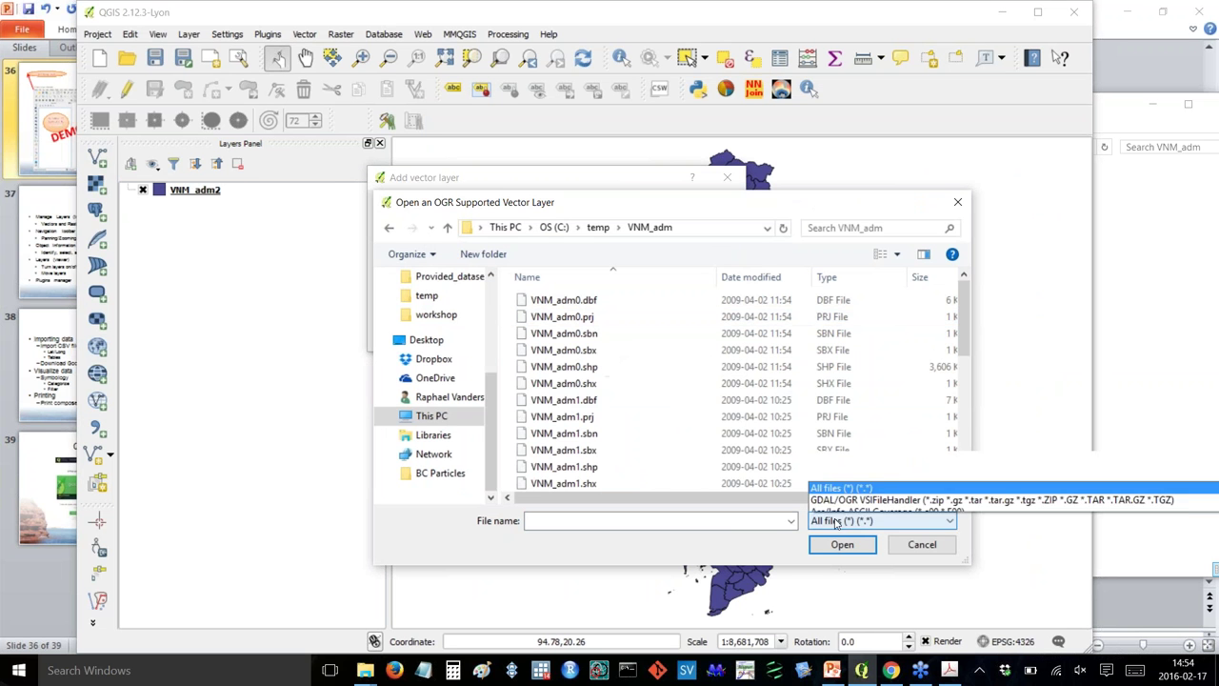
click(829, 288)
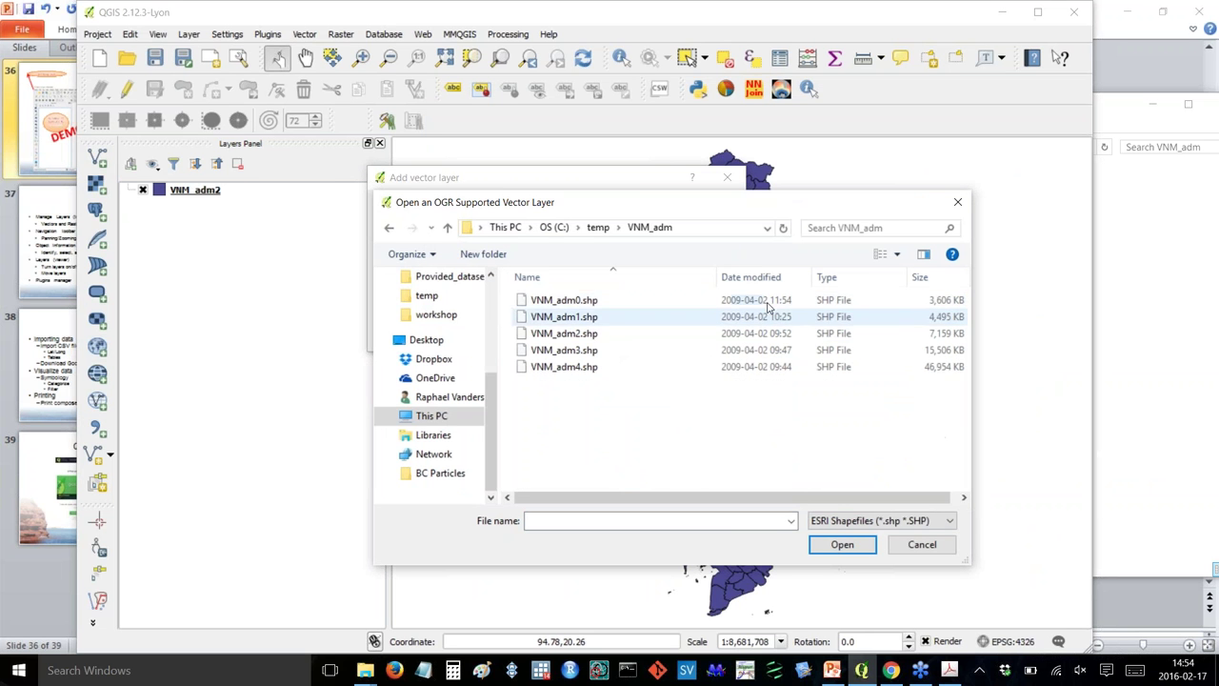
click(588, 352)
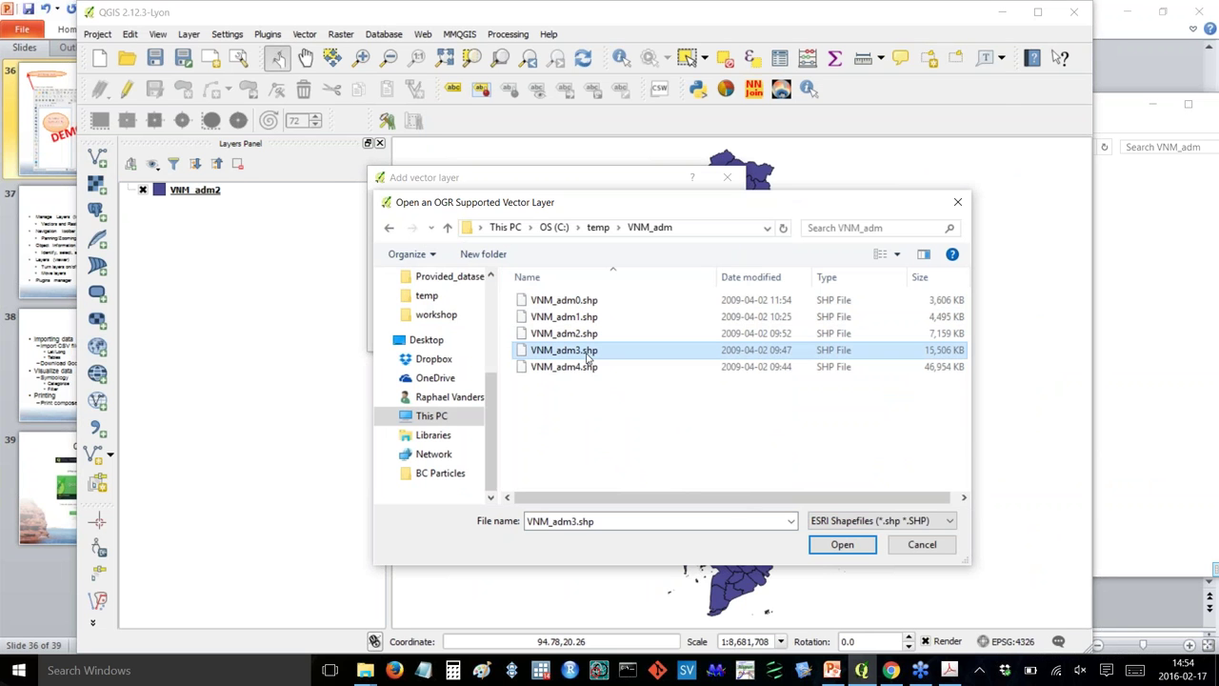
click(840, 544)
click(572, 333)
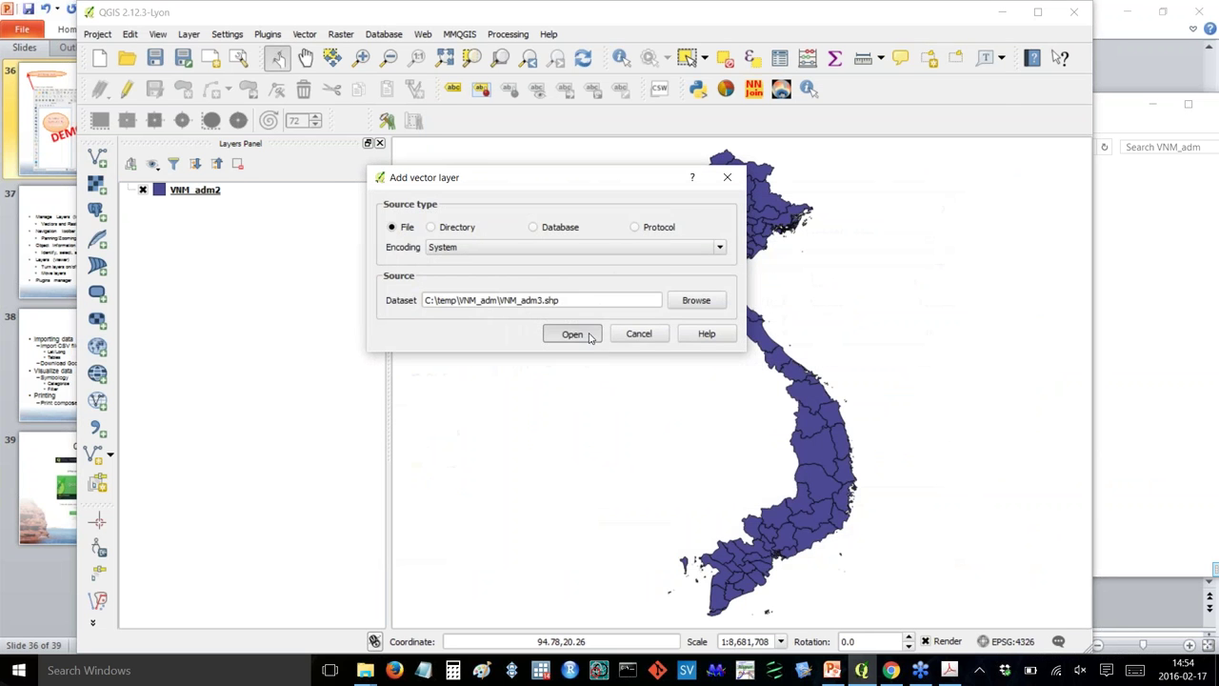
Hide the VNM_adm3 layer and show it again to compare it with VNM_adm2.
click(281, 253)
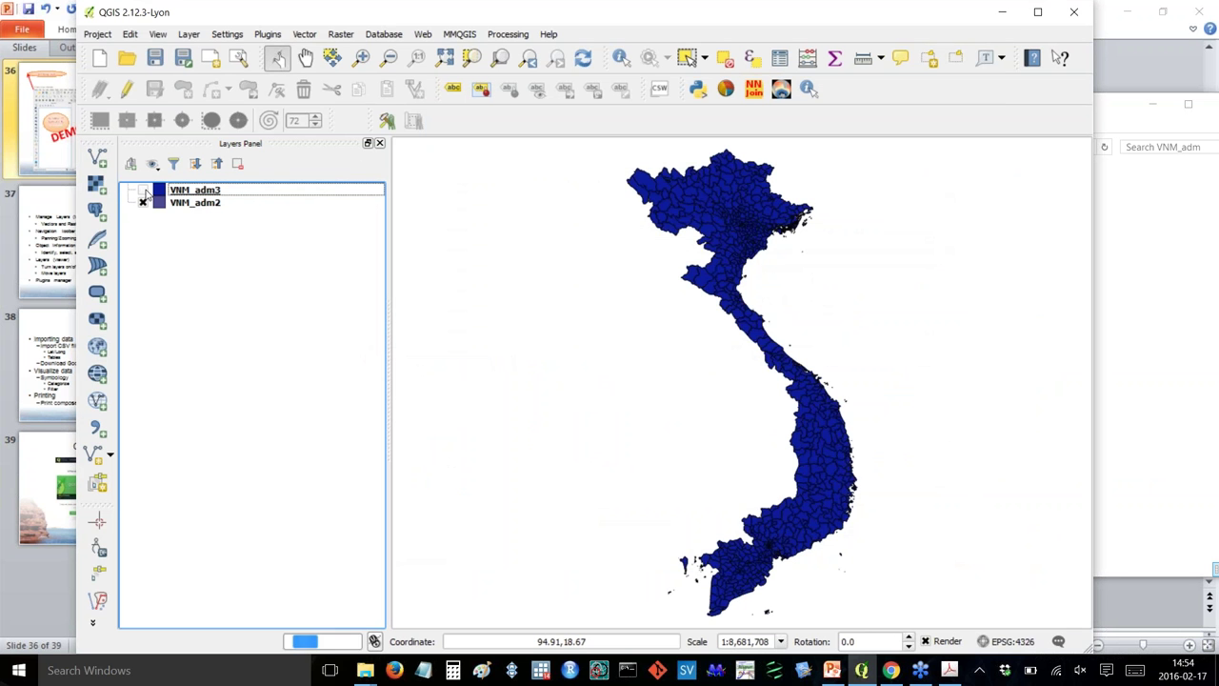
click(143, 191)
click(143, 190)
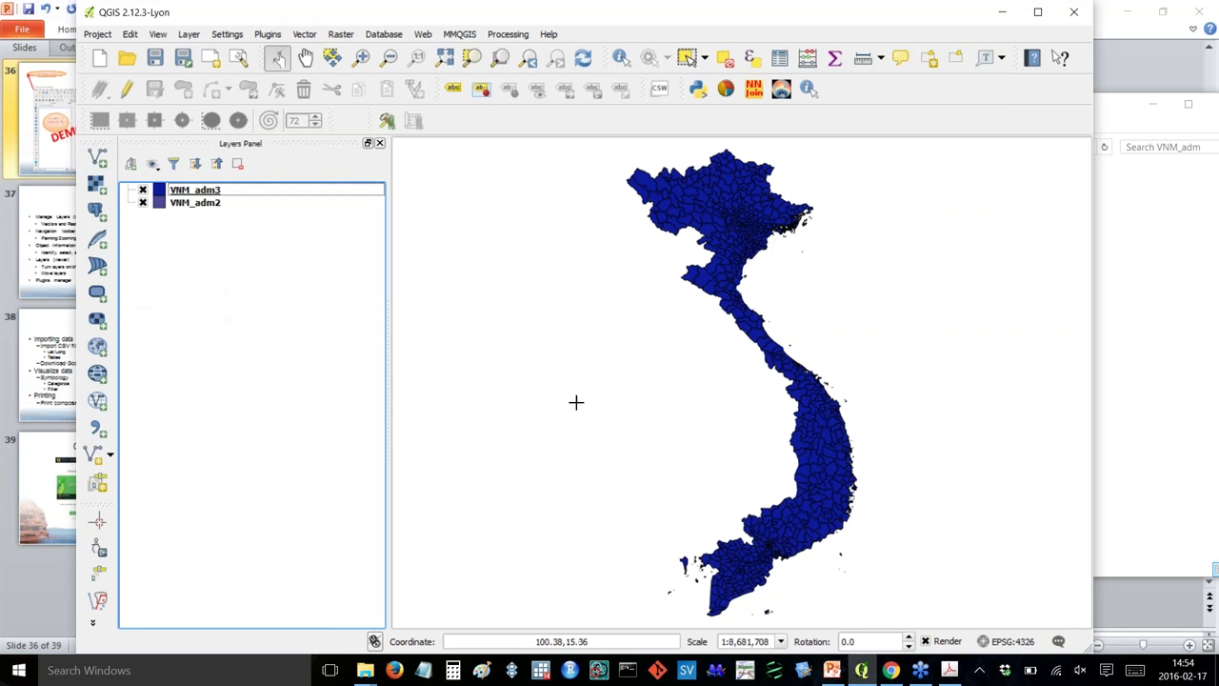
Pan the map to bring northern Vietnam towards the middle of the canvas.
click(307, 59)
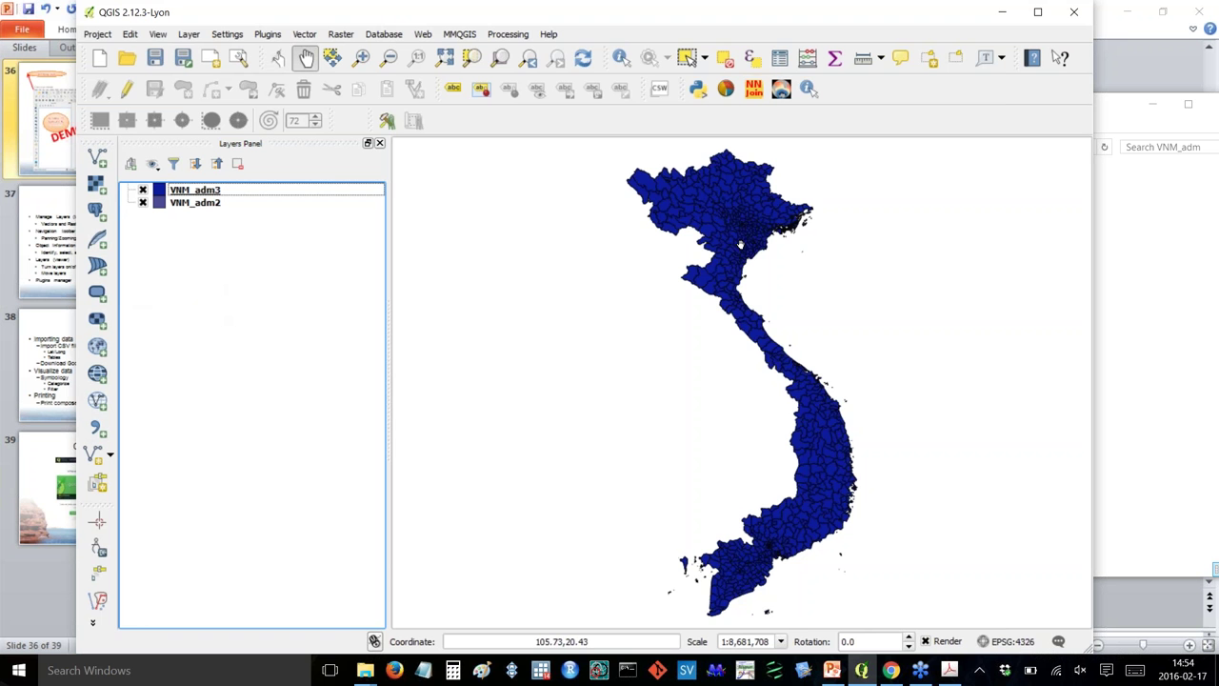
drag(739, 250, 743, 251)
drag(768, 328, 756, 356)
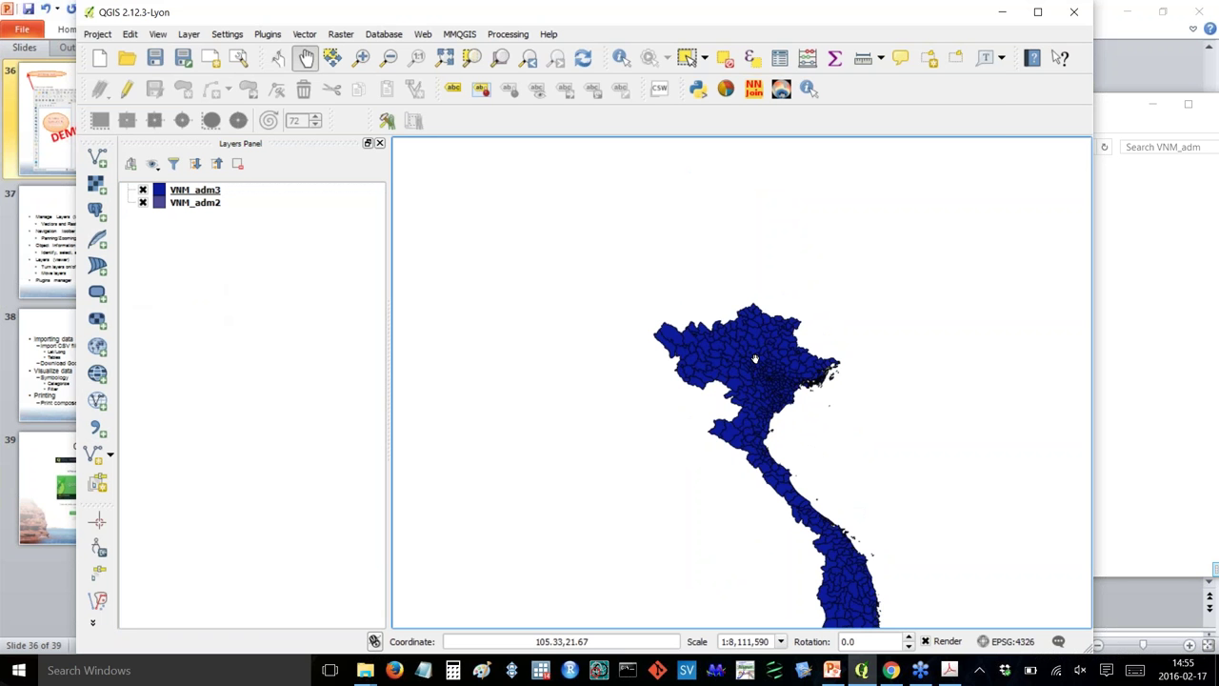
Zoom in and out over northern Vietnam, finishing with a zoom rectangle around the northern region.
scroll(754, 359, up, 1)
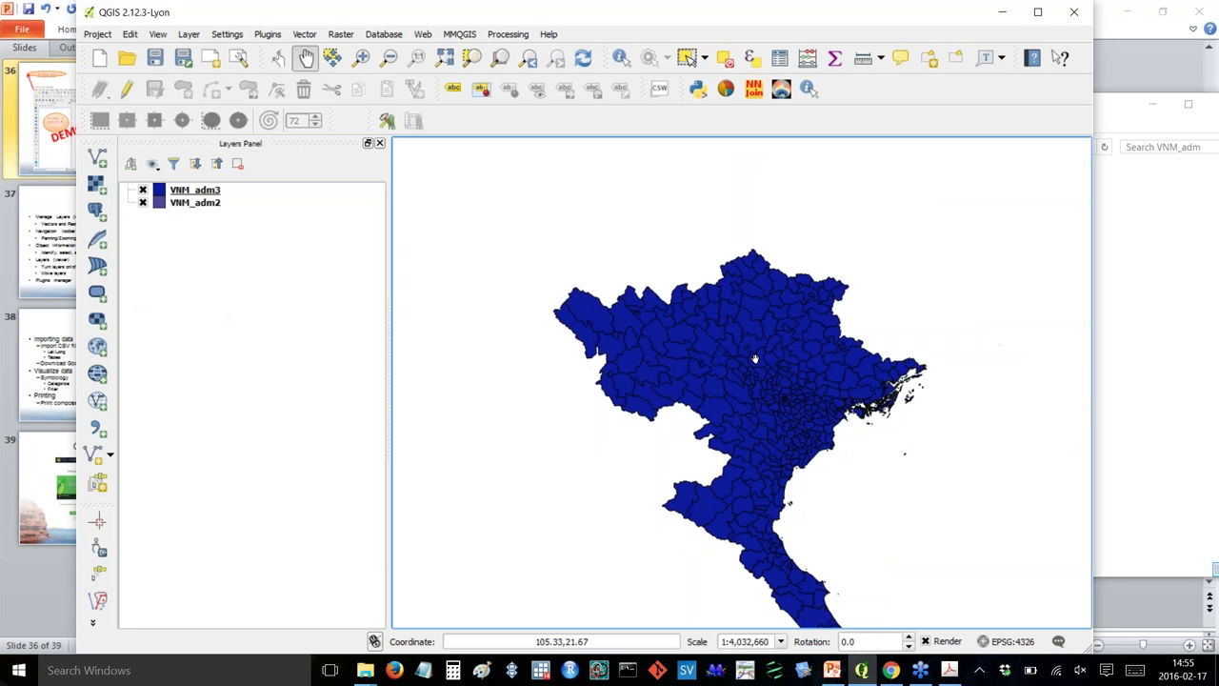
scroll(754, 359, down, 1)
scroll(754, 359, up, 2)
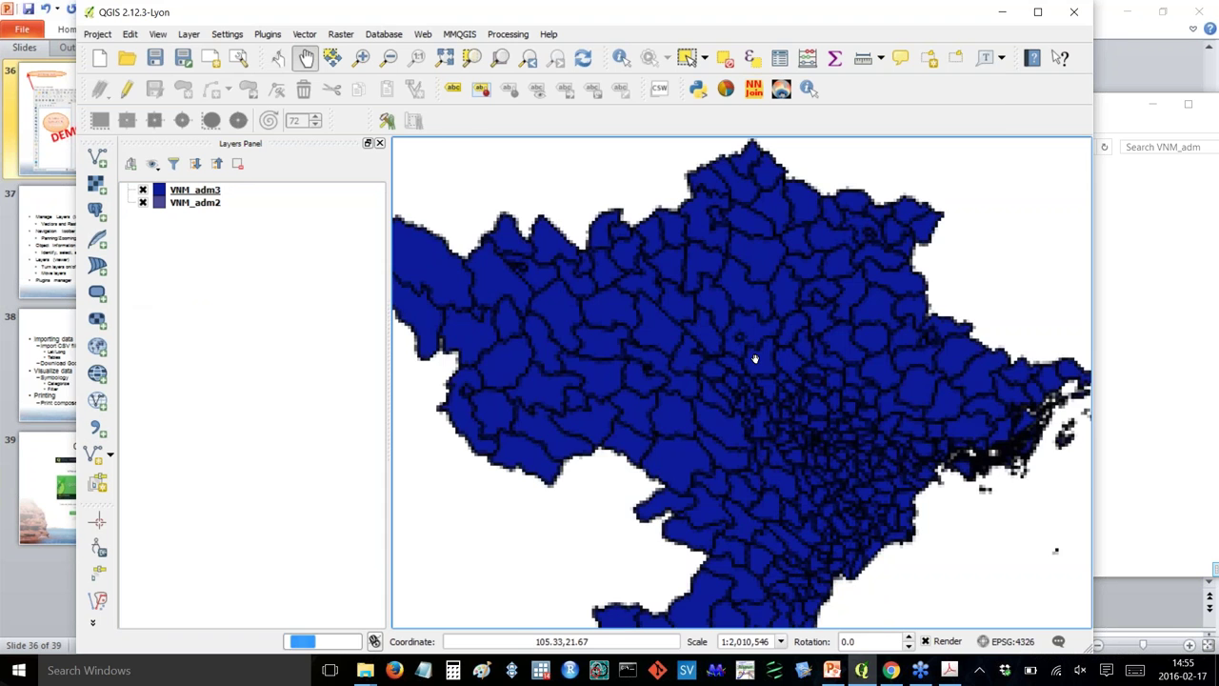
scroll(755, 359, down, 2)
click(361, 60)
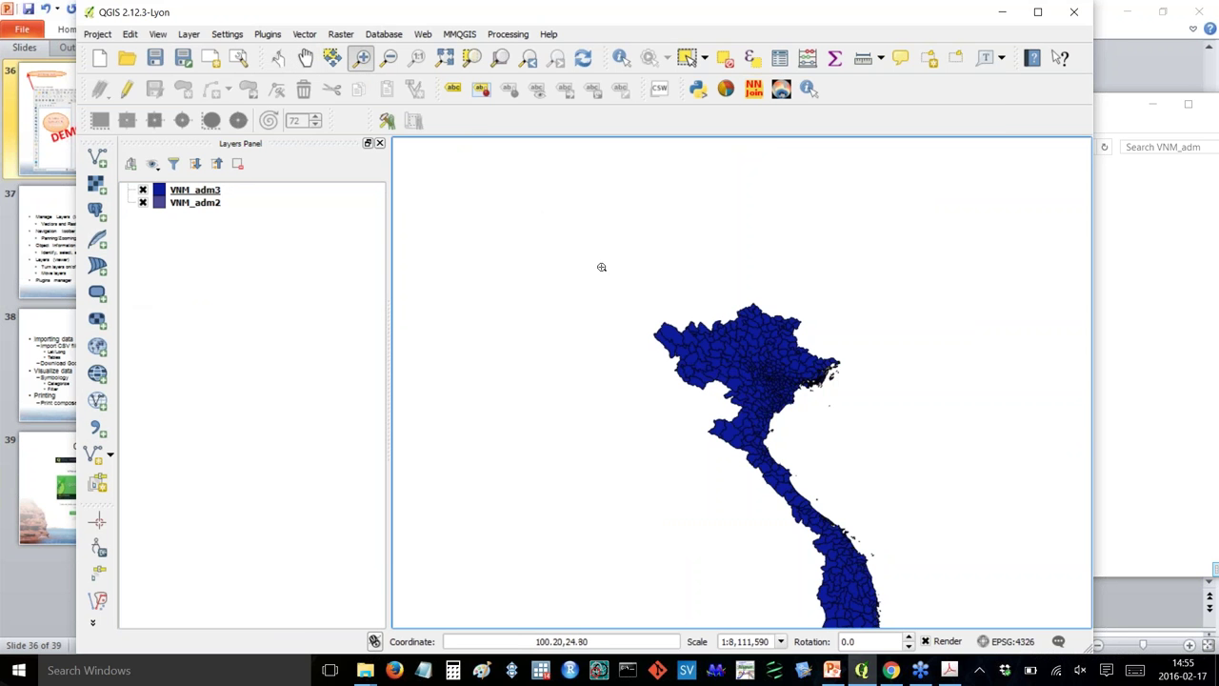
drag(627, 272, 872, 416)
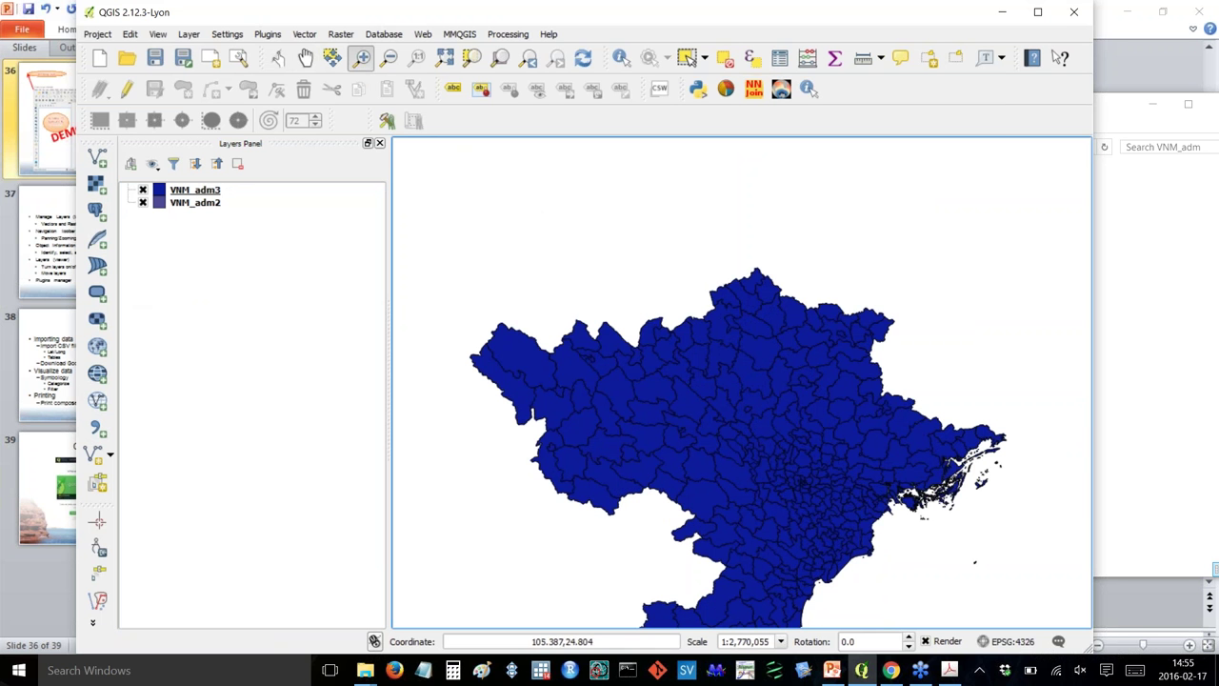
Set the VNM_adm2 layer's fill colour to the light green from the standard colours in its style properties.
click(304, 58)
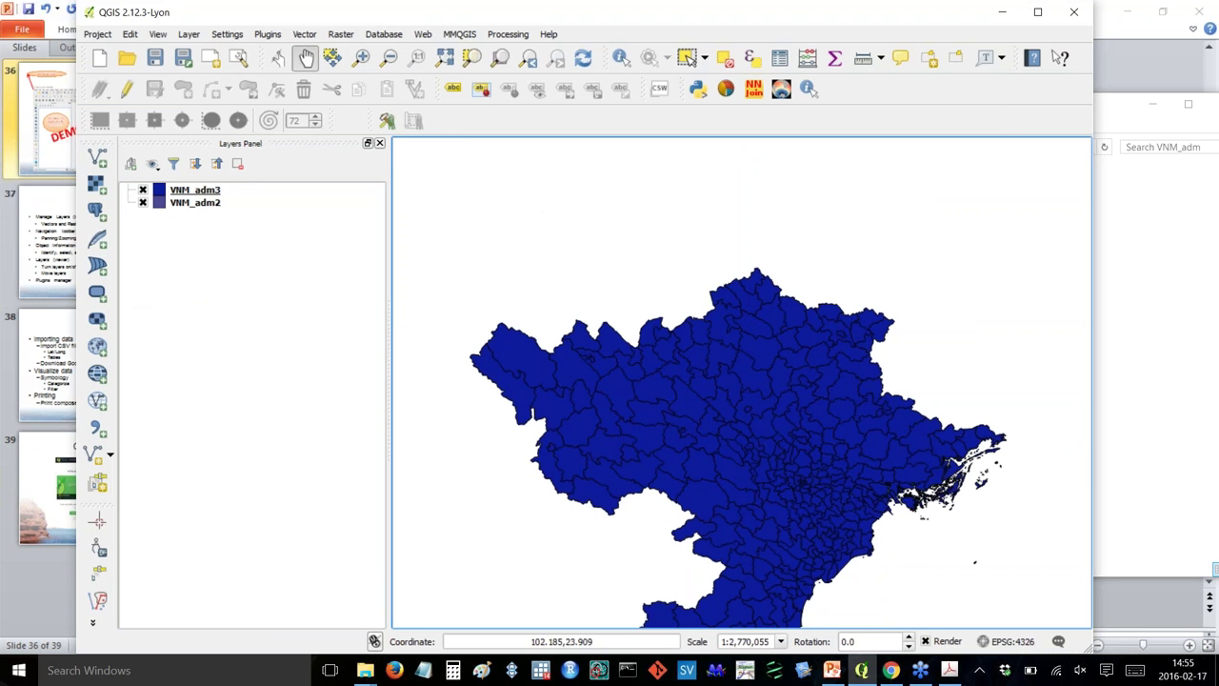
drag(746, 425, 751, 353)
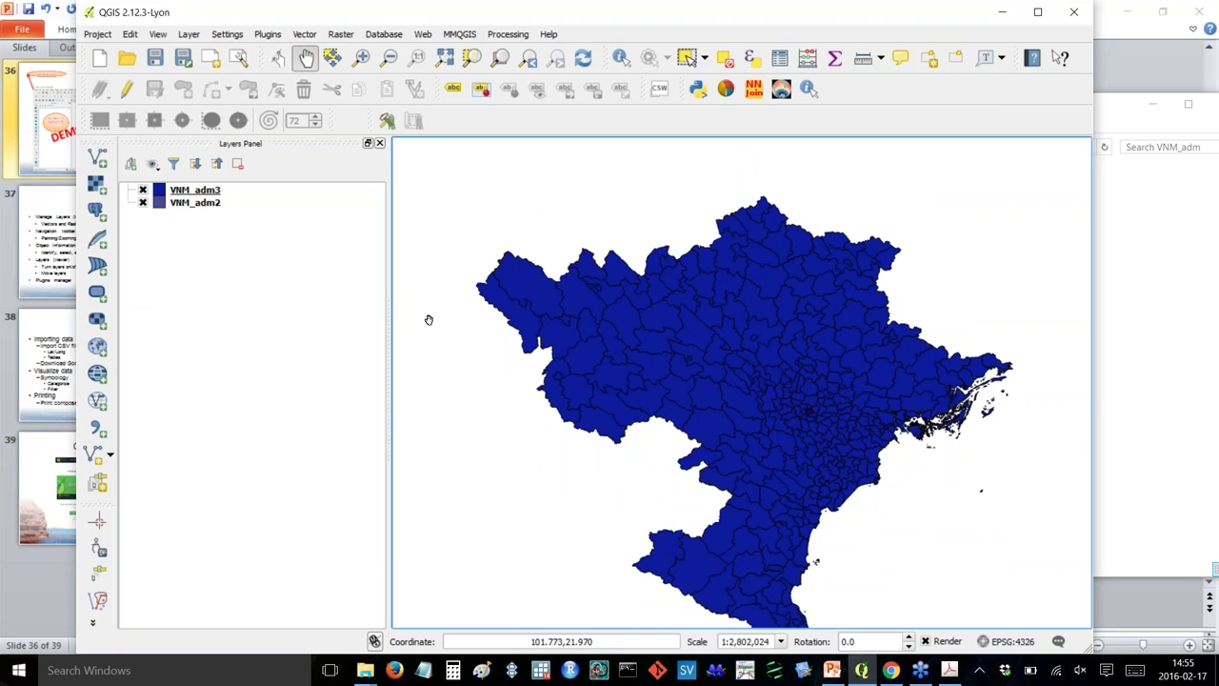
click(194, 203)
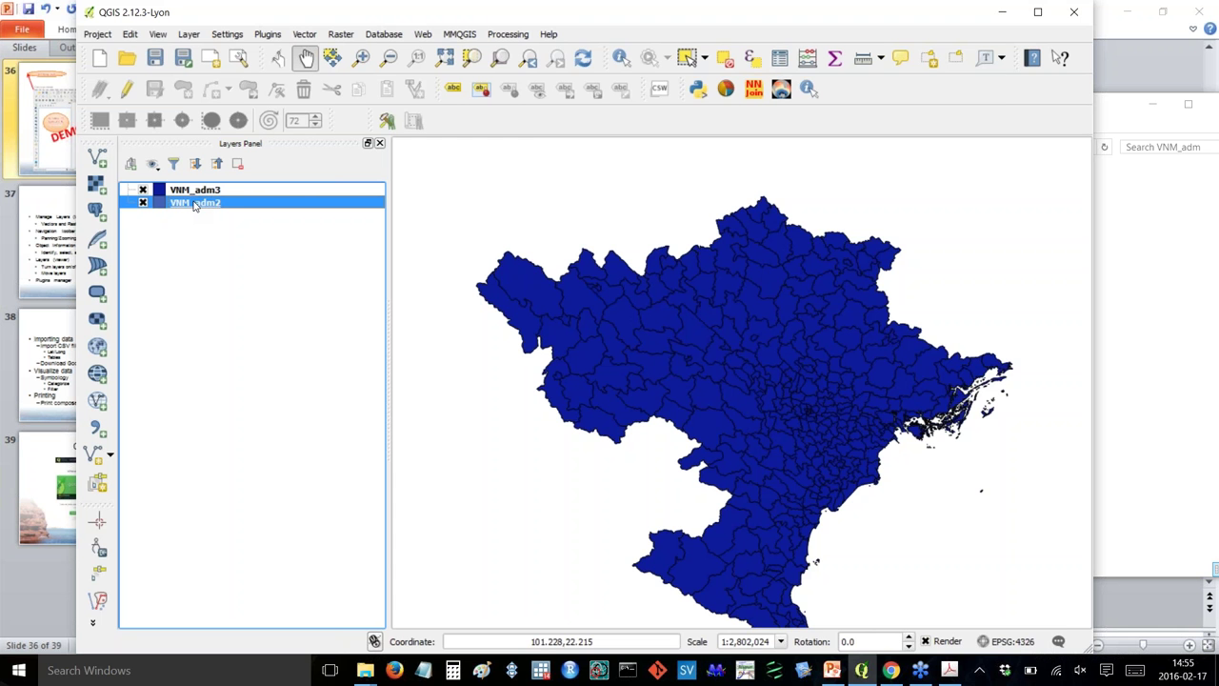
double_click(227, 205)
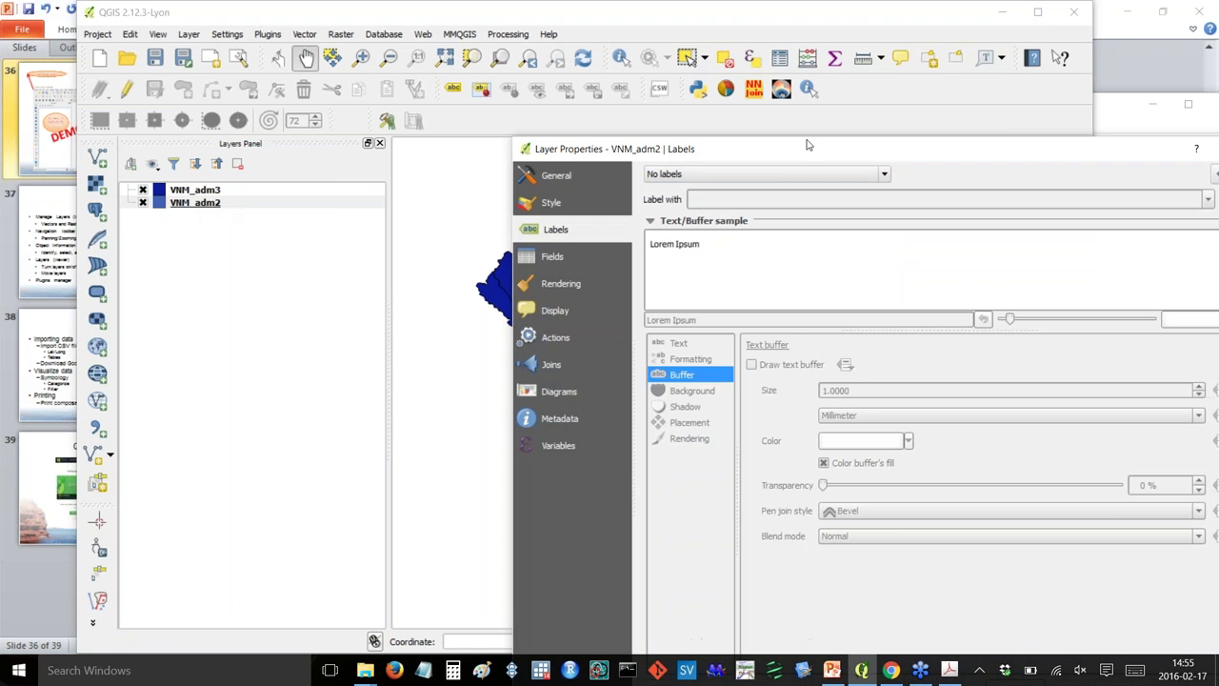
drag(806, 145, 642, 48)
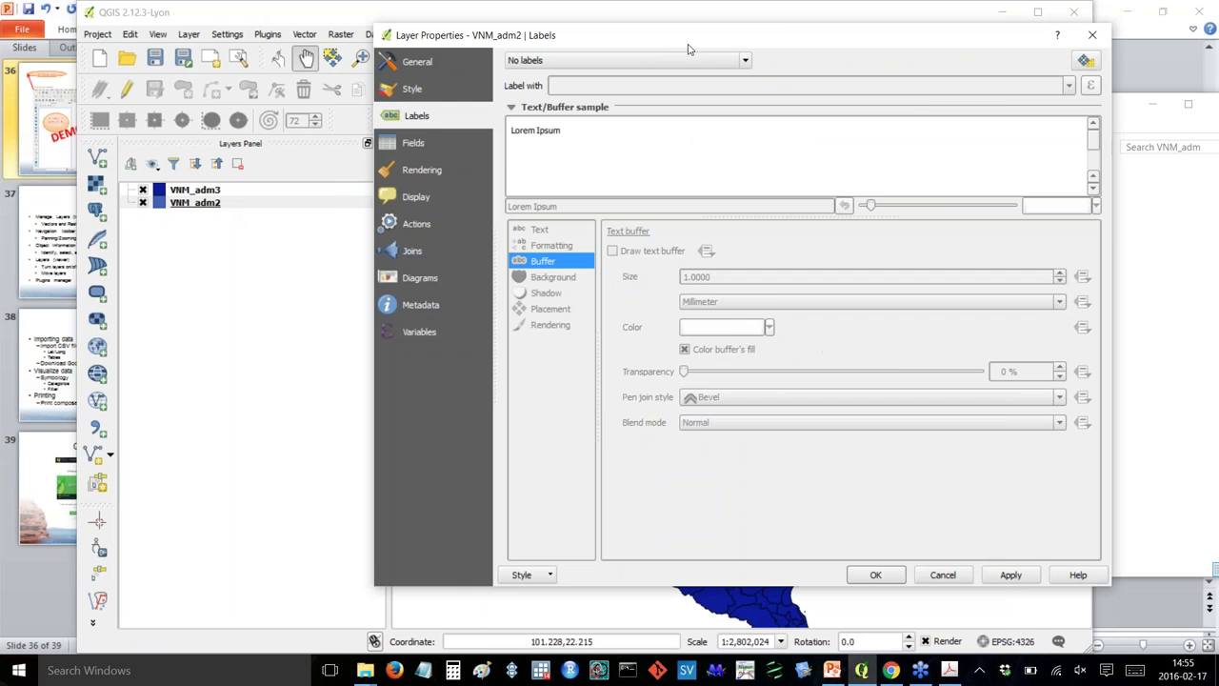
click(415, 90)
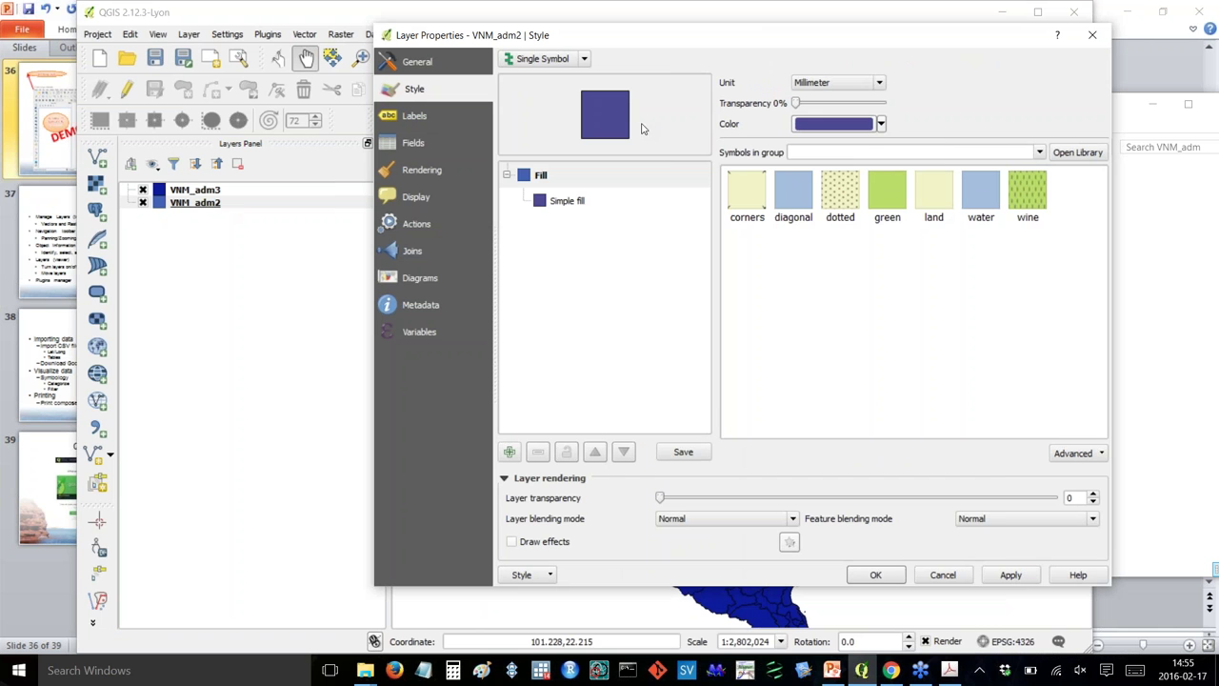
click(882, 124)
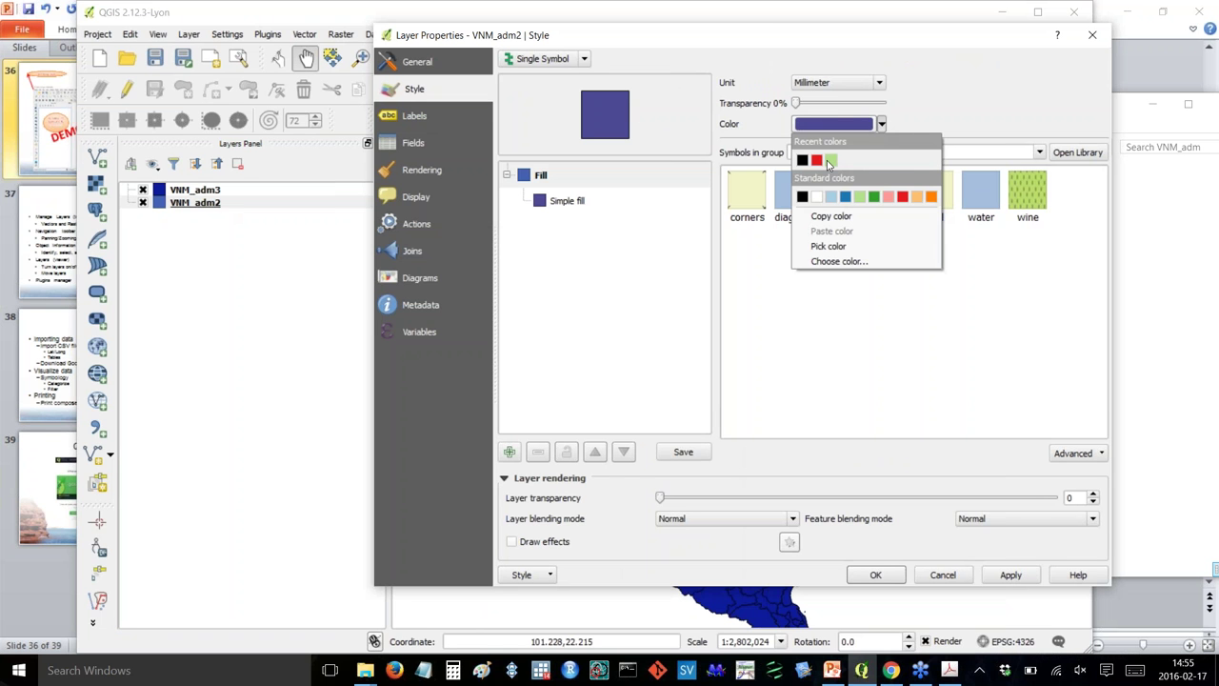
click(860, 196)
click(876, 576)
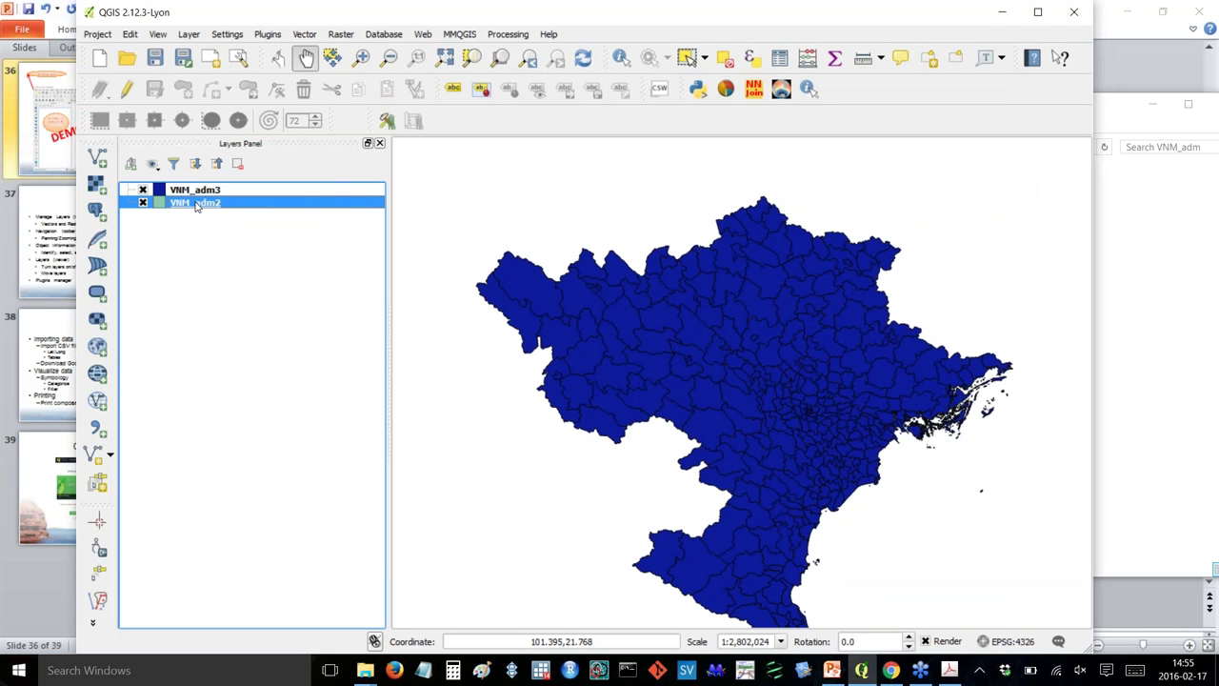
Place VNM_adm2 above VNM_adm3 and toggle its visibility to compare the drawing order, and restore VNM_adm3 to the top.
drag(225, 203, 228, 192)
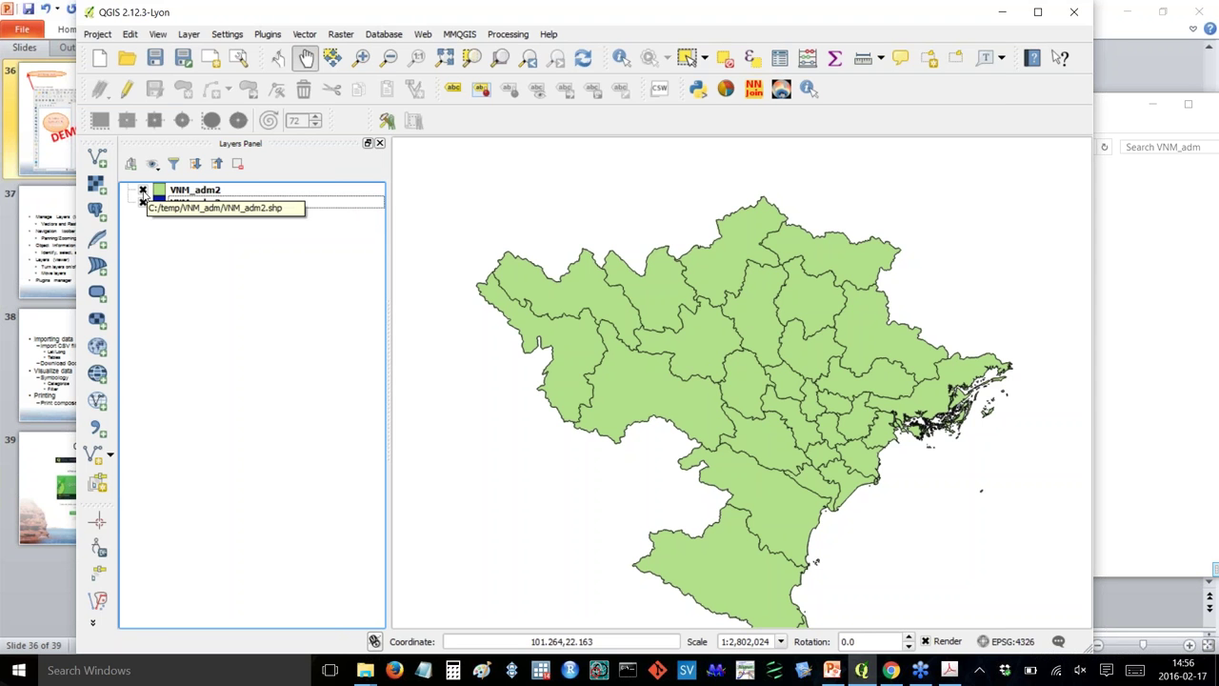
click(143, 192)
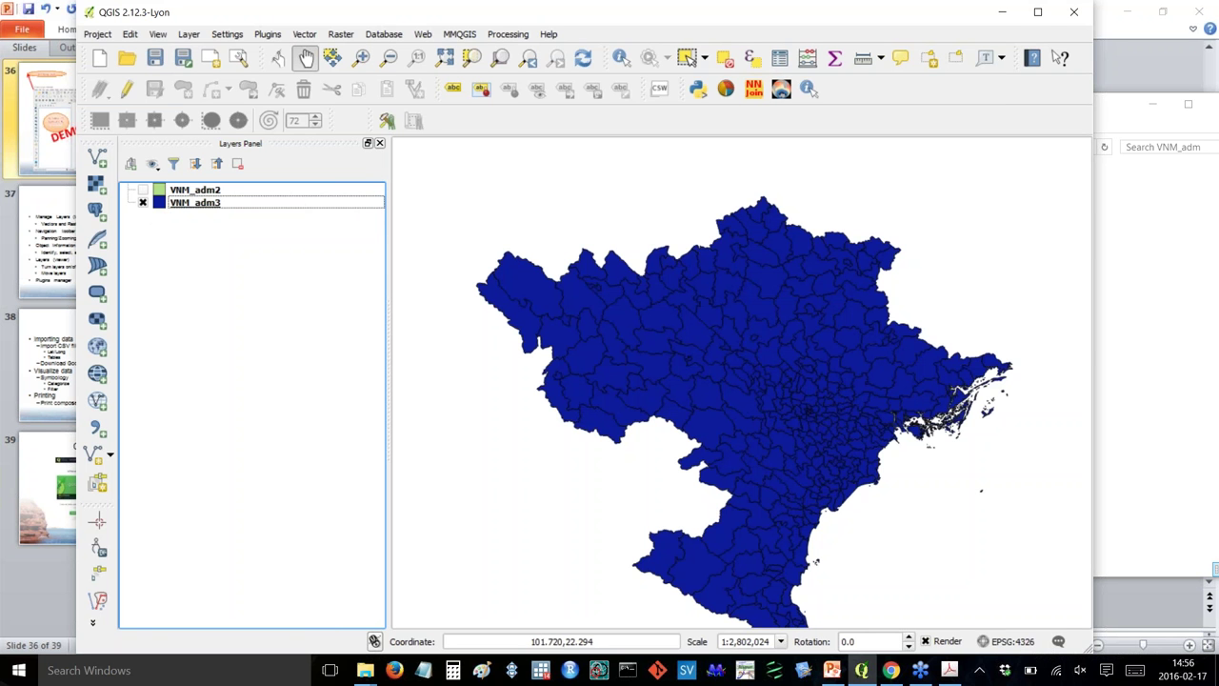
drag(198, 204, 211, 191)
Review the VNM_adm3 layer's coordinate reference system and its available style renderer types in the layer properties.
click(208, 192)
double_click(208, 193)
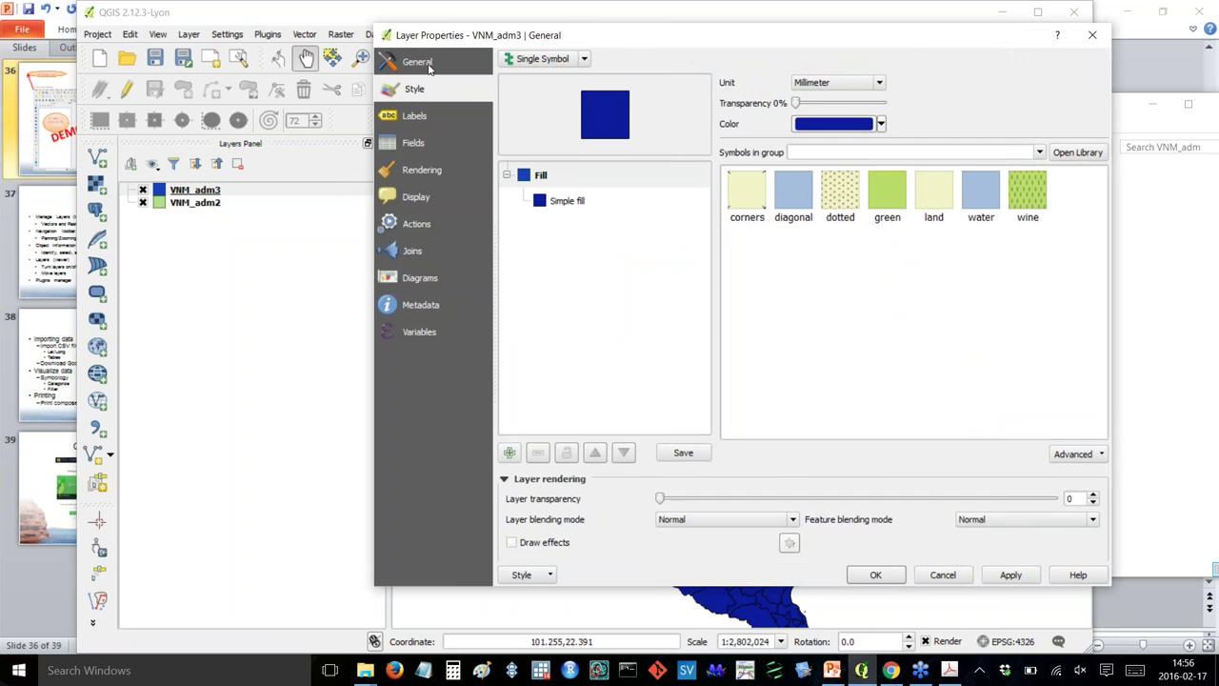
click(428, 66)
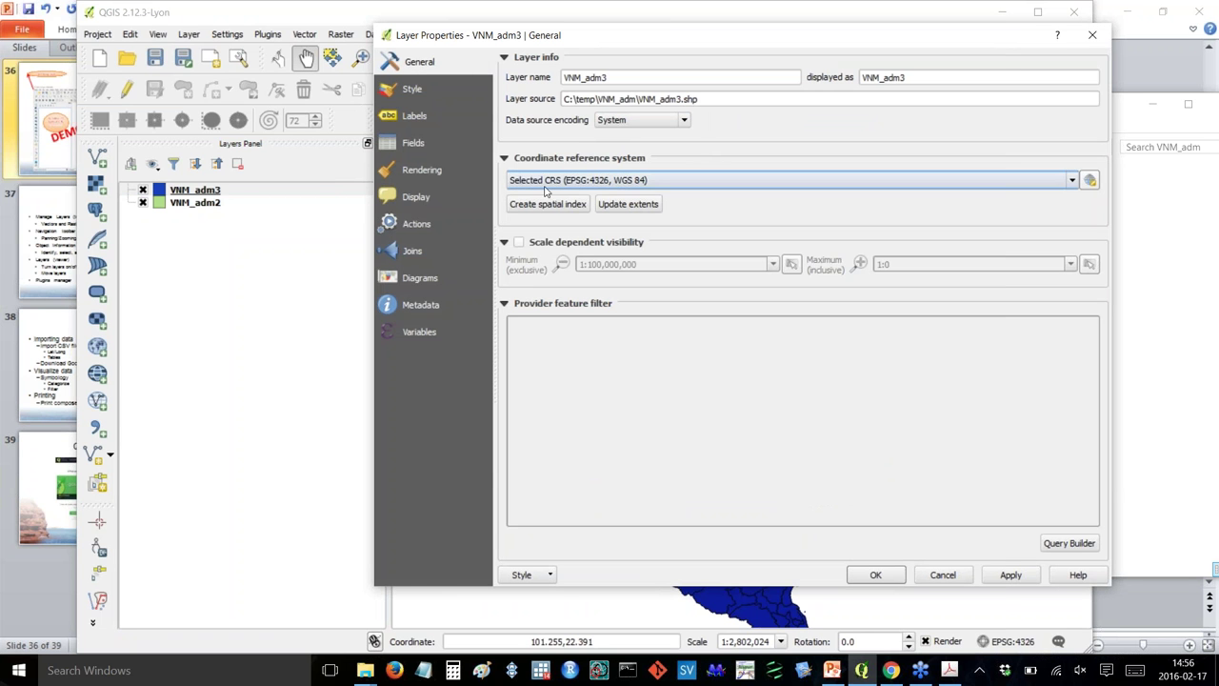
click(417, 89)
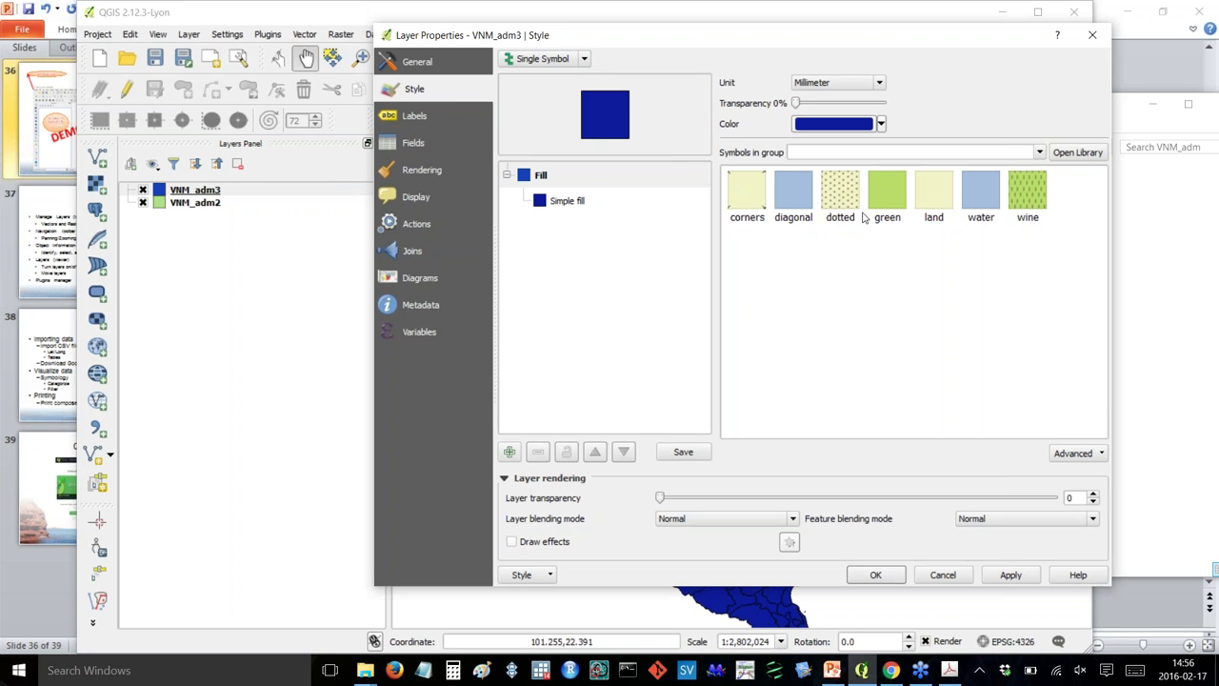
click(572, 60)
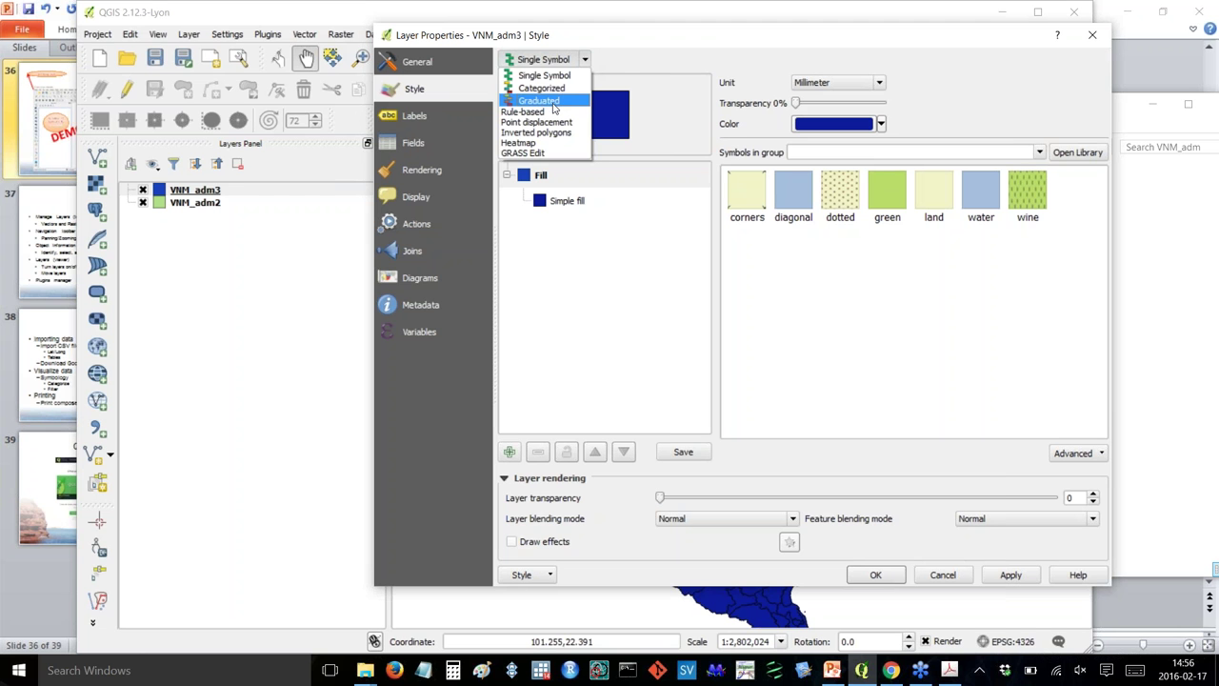
click(624, 64)
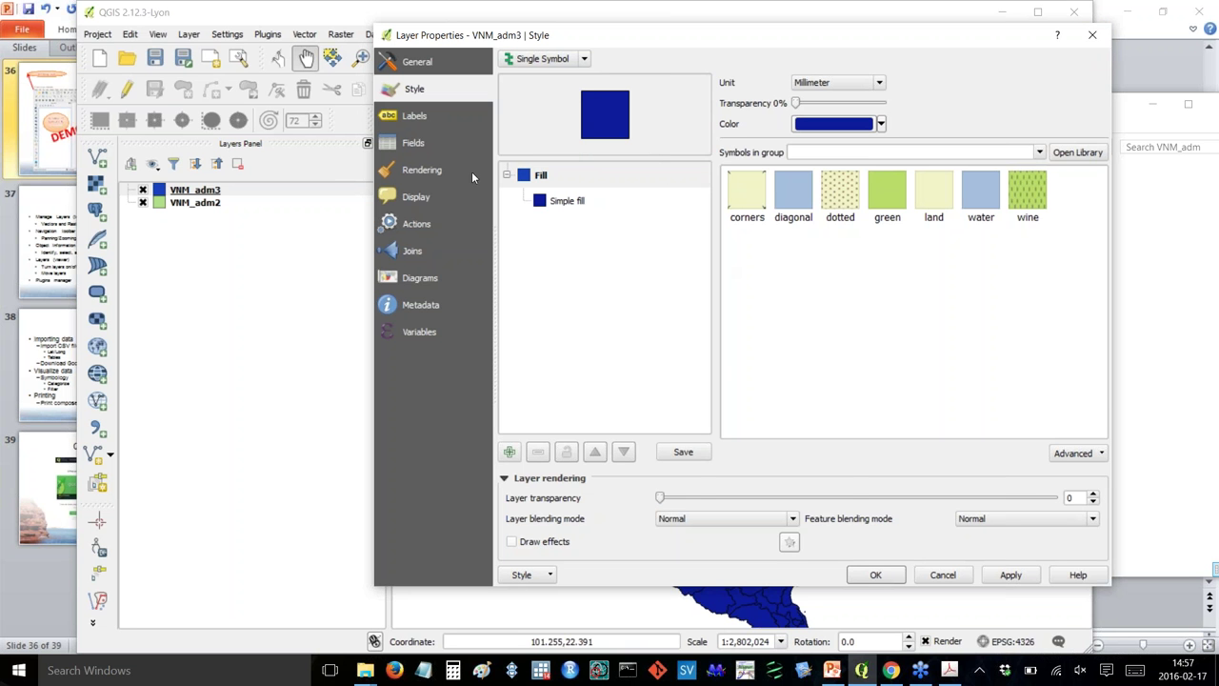
click(1094, 37)
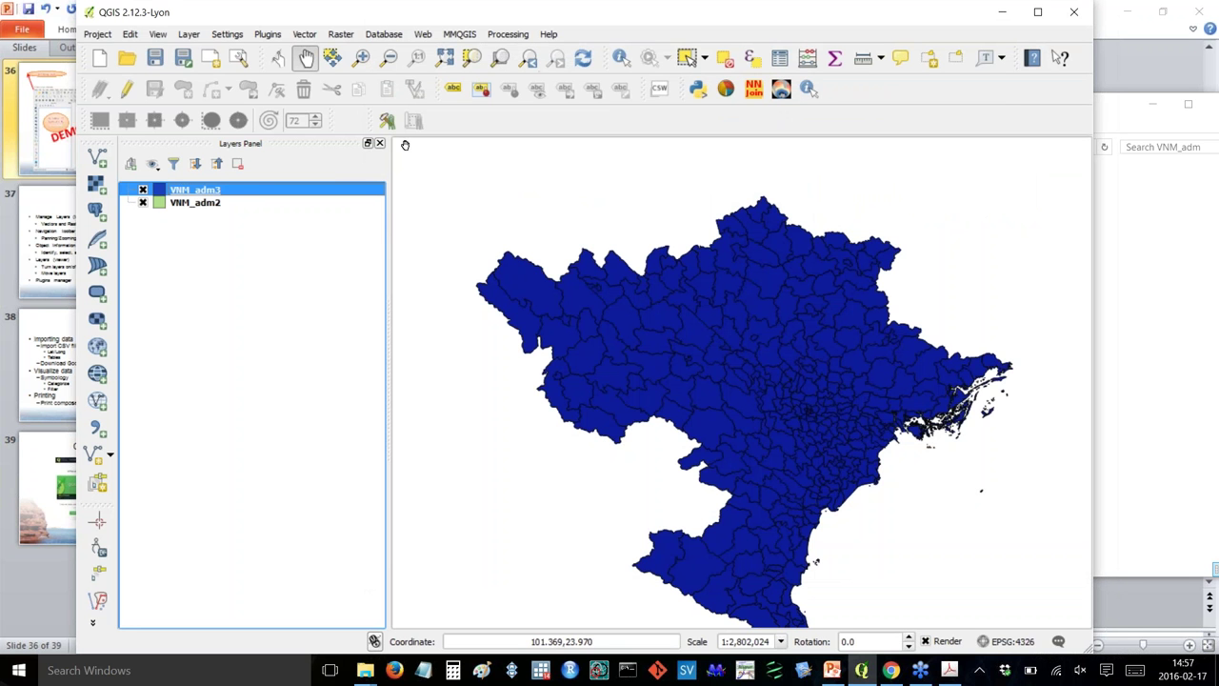
Open the plugin manager, clear the search filter and browse the full list of plugins.
click(275, 37)
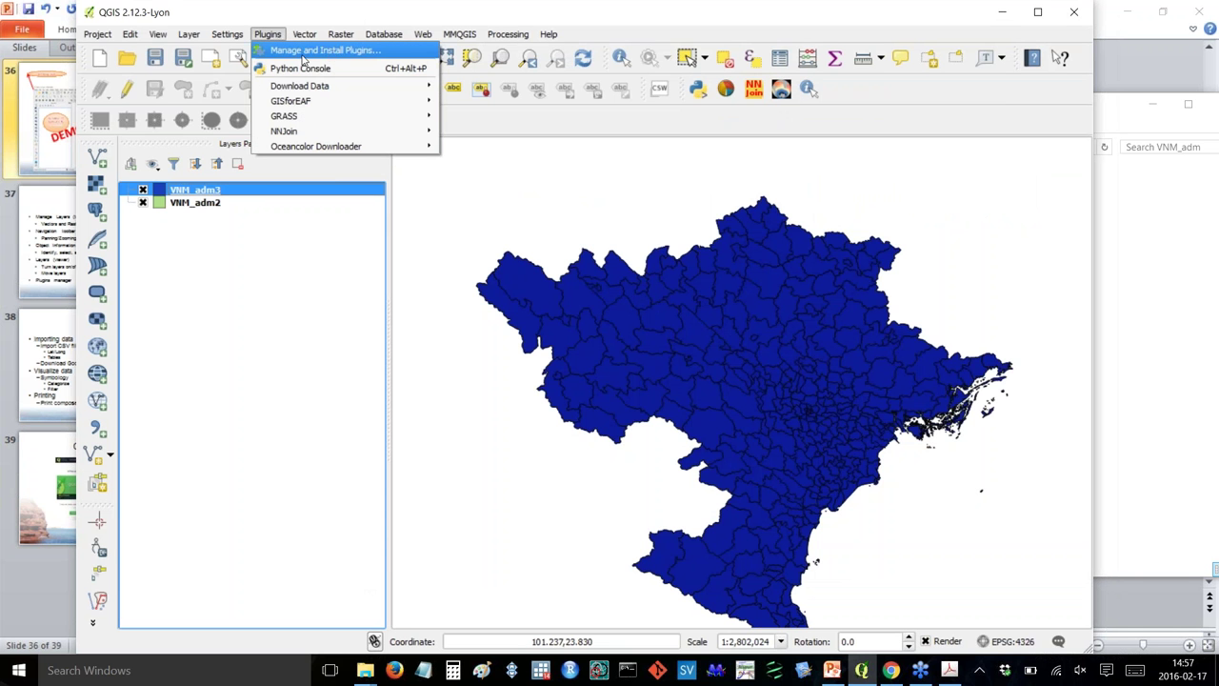
click(373, 52)
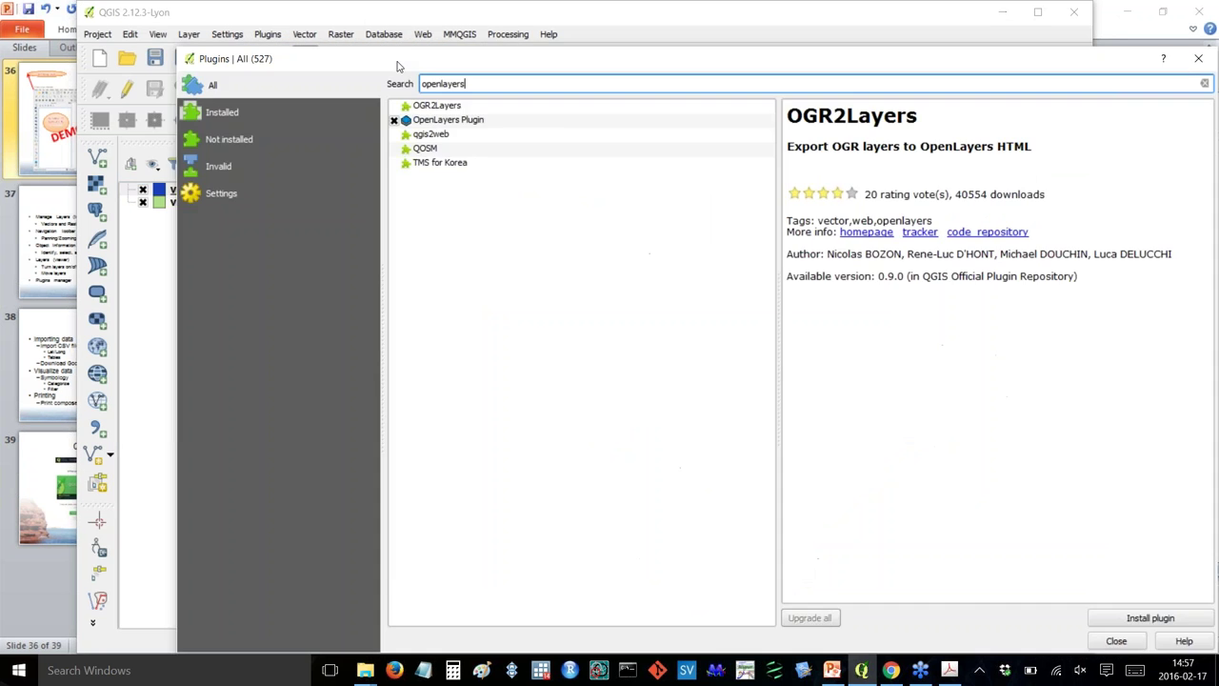
drag(670, 59, 604, 32)
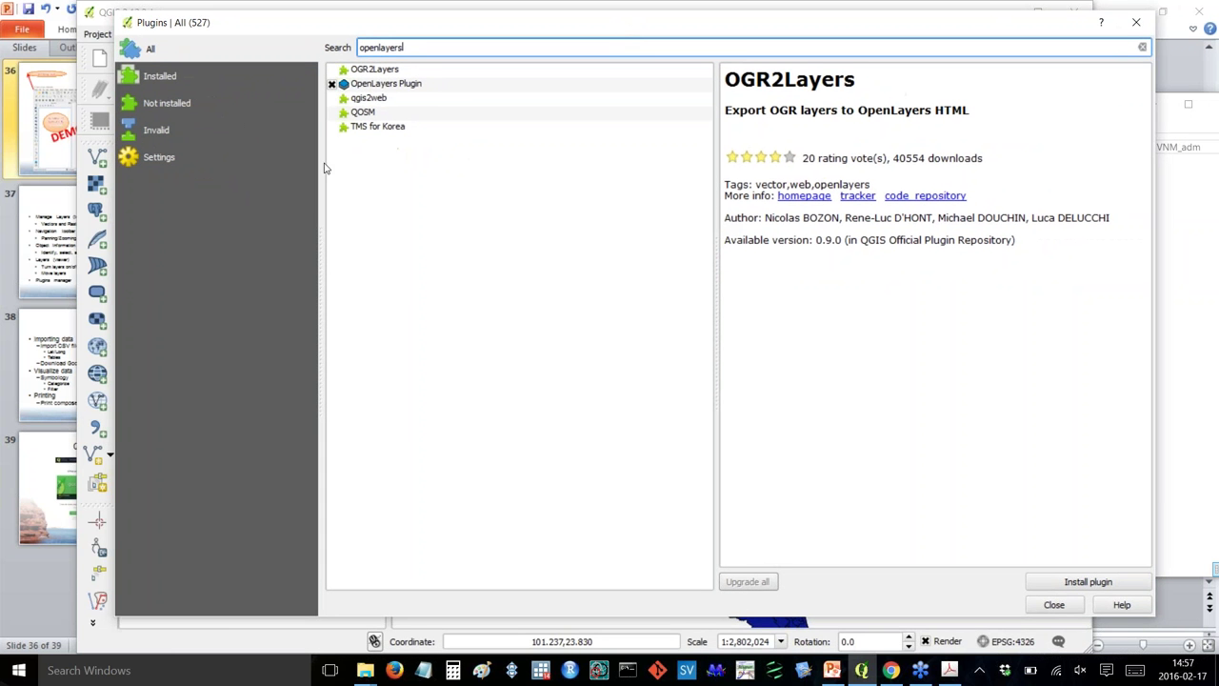
double_click(404, 47)
key(BackSpace)
scroll(480, 122, down, 11)
scroll(482, 125, down, 20)
scroll(462, 166, down, 20)
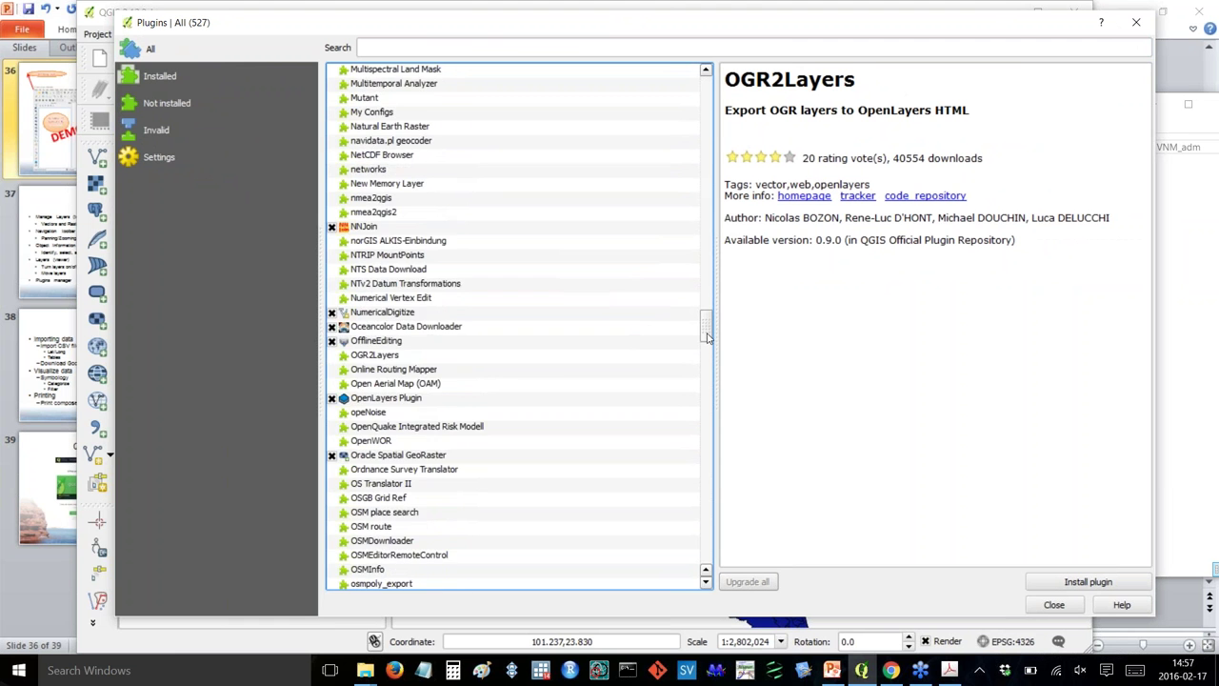
scroll(519, 324, up, 20)
Search the plugins for "OpenLay" and show the details of the OpenLayers Plugin.
click(484, 44)
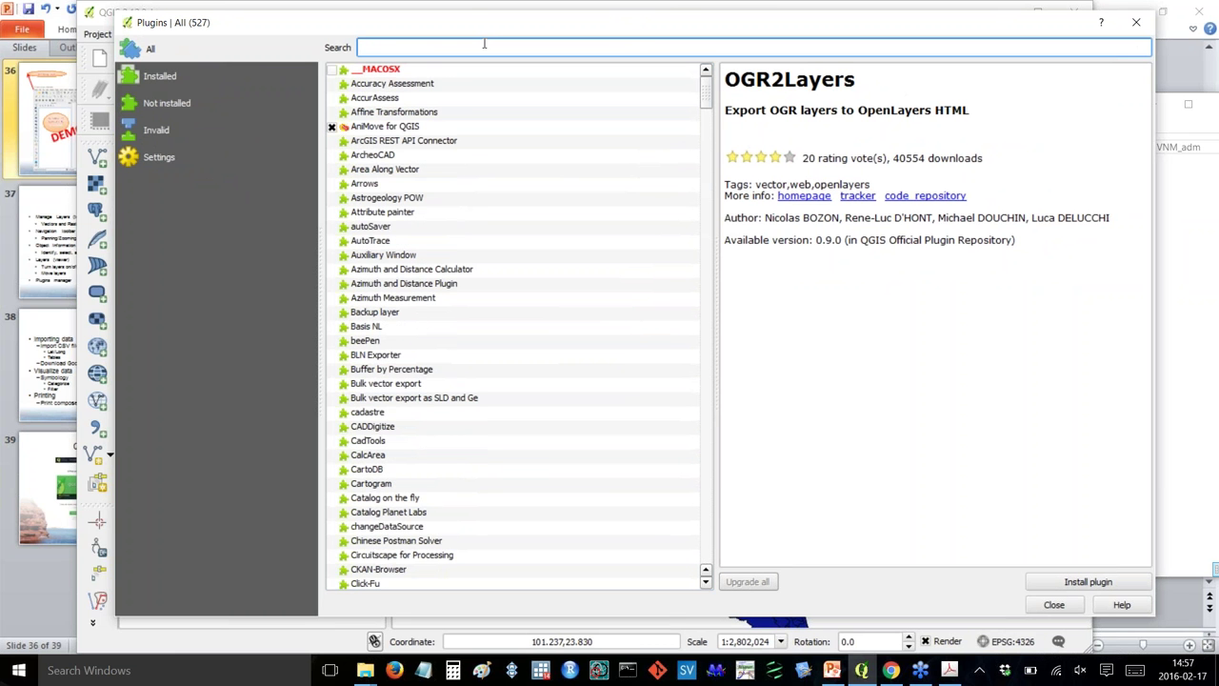
text(OpenLay)
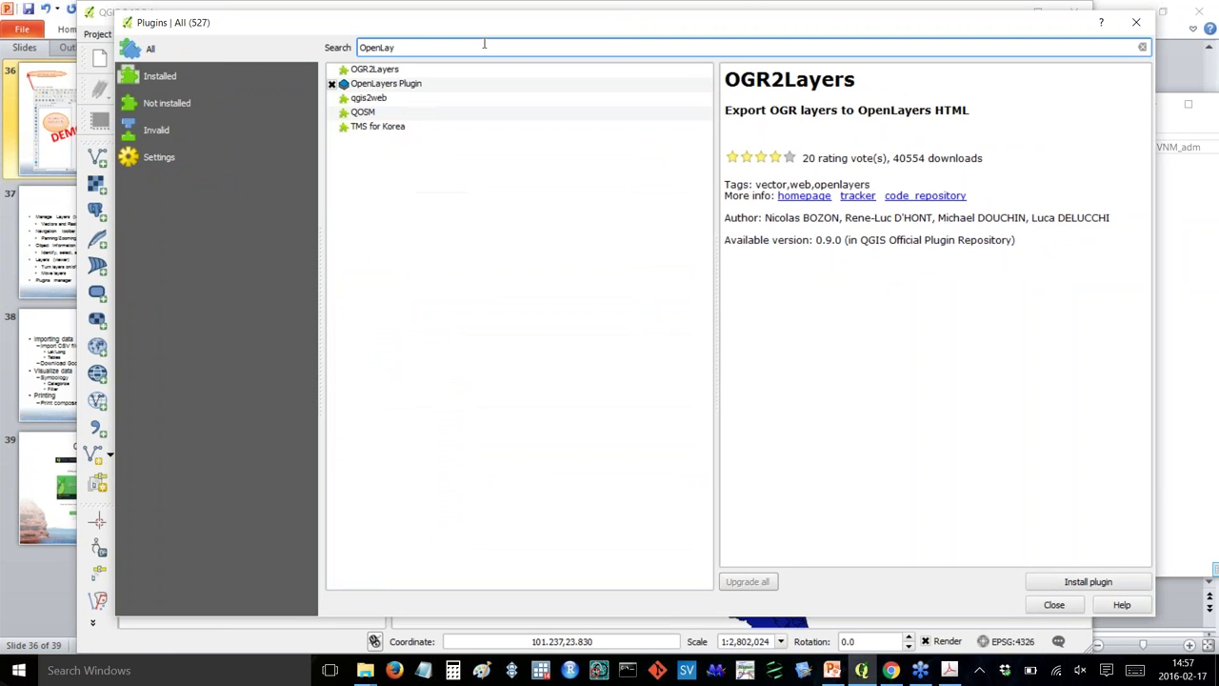
click(402, 88)
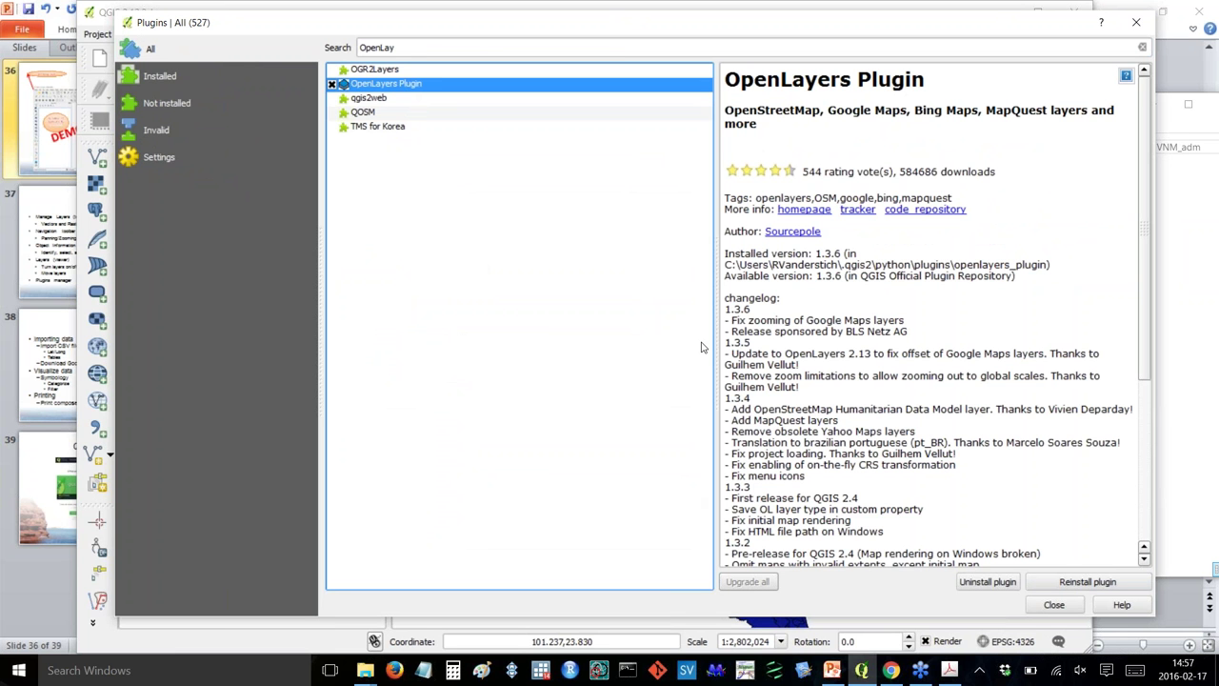
Search the plugins for "value" and show the details of Value Tool.
double_click(416, 46)
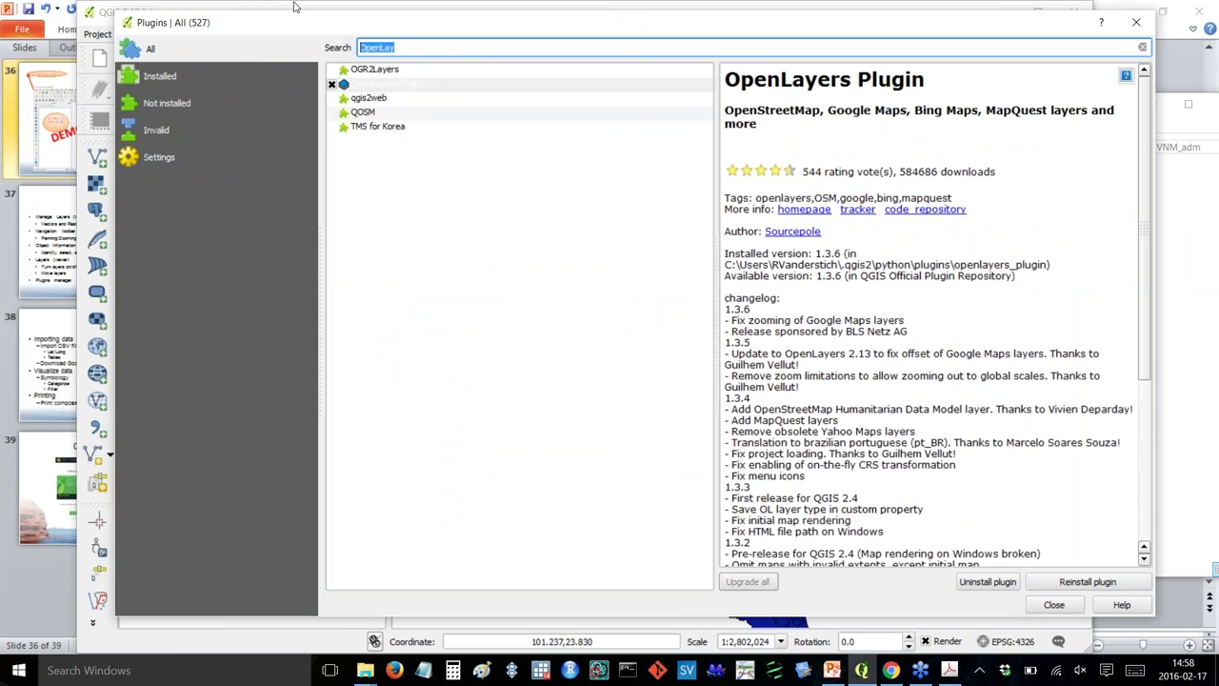
text(value)
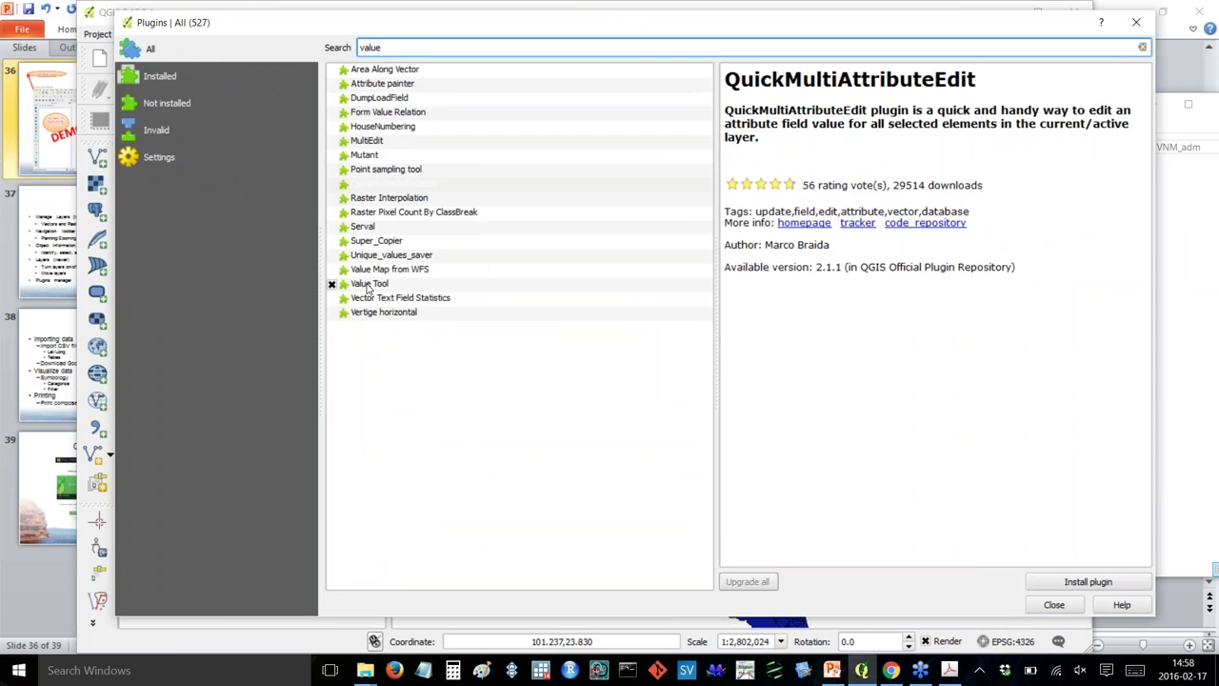
click(368, 284)
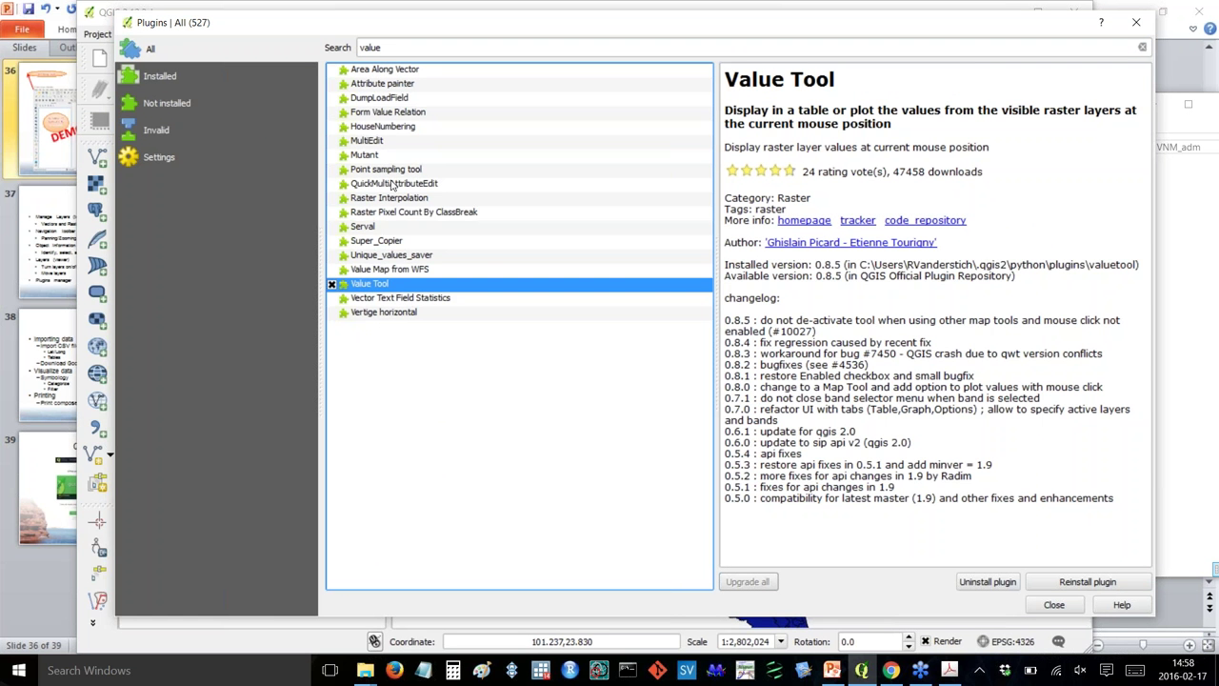
Search the plugins for "table", show the details of Table Manager and close the plugin manager.
double_click(398, 45)
text(table)
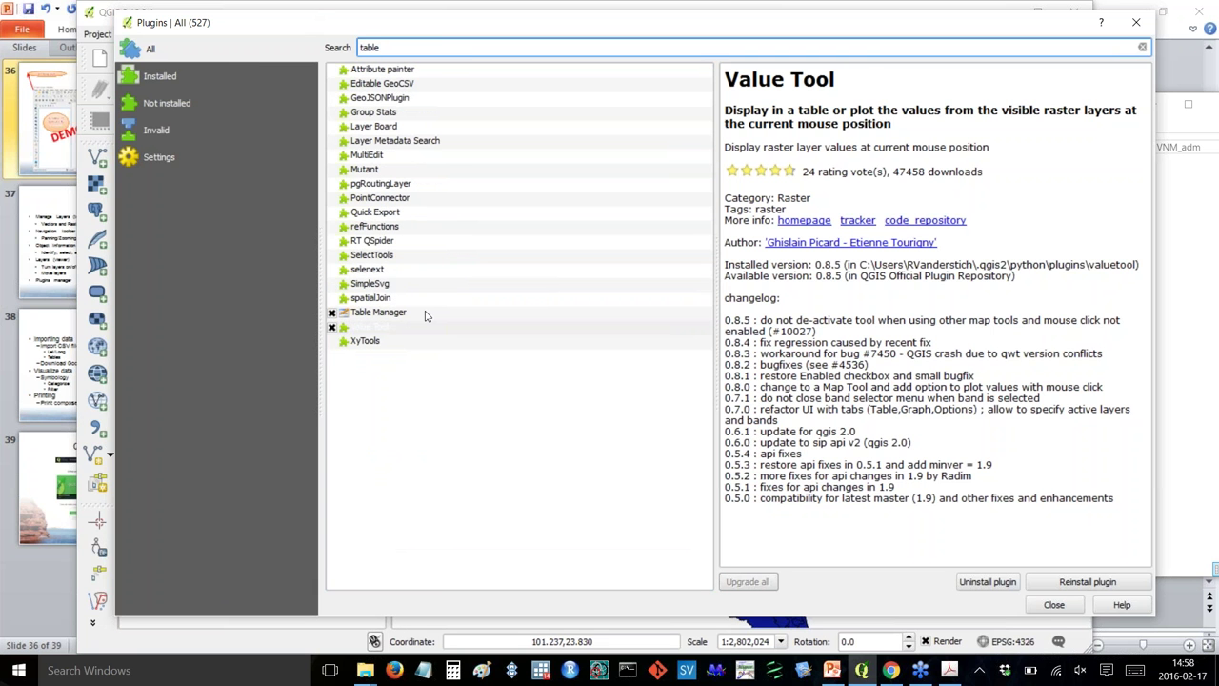
click(425, 316)
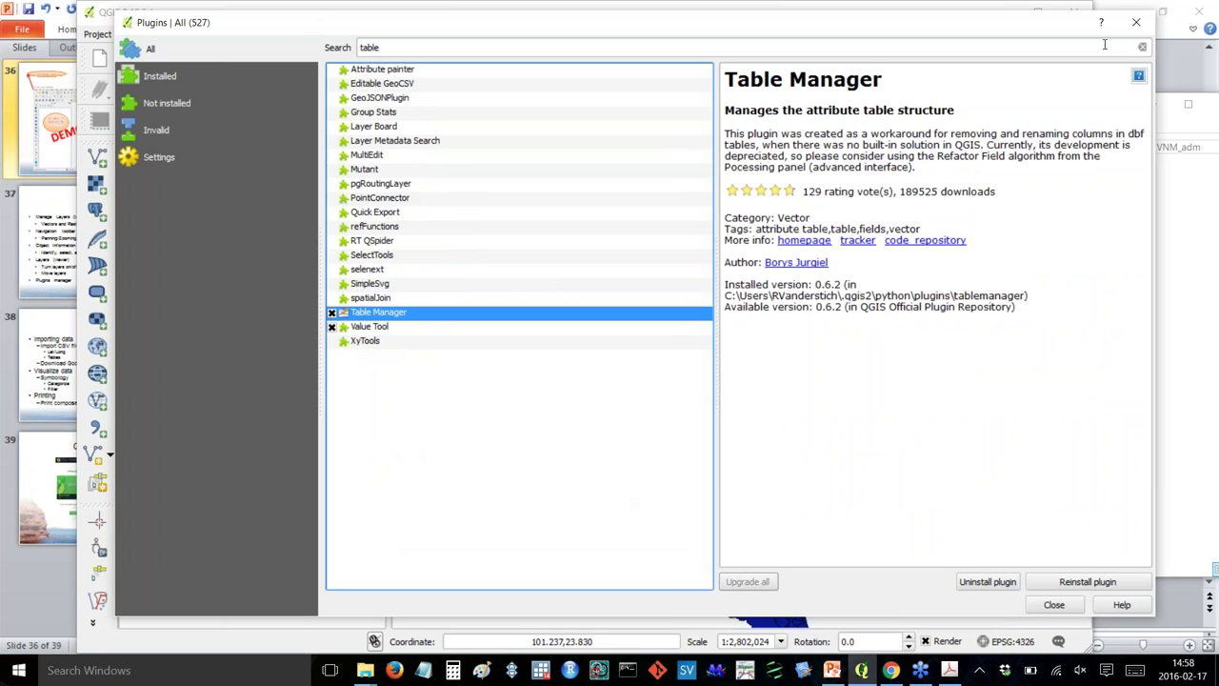
click(1135, 24)
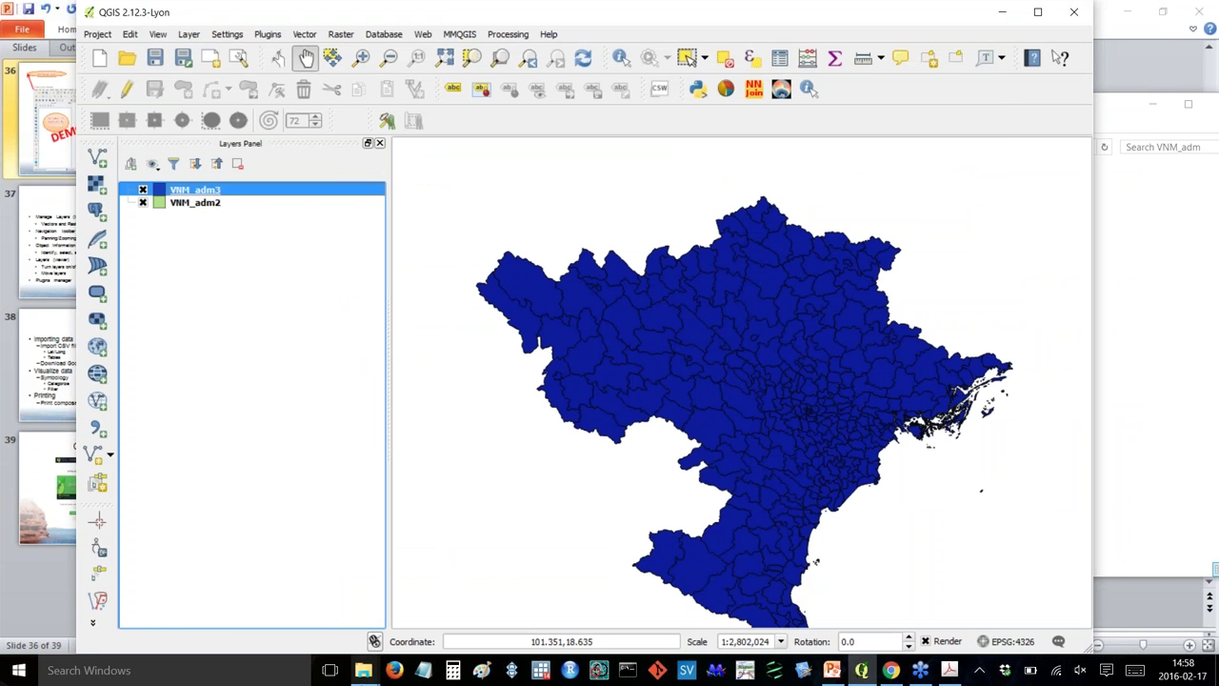
Switch to File Explorer, go up to the temp folder and select vietnam_ne_communes_ai_LAT_LONG.csv.
click(362, 674)
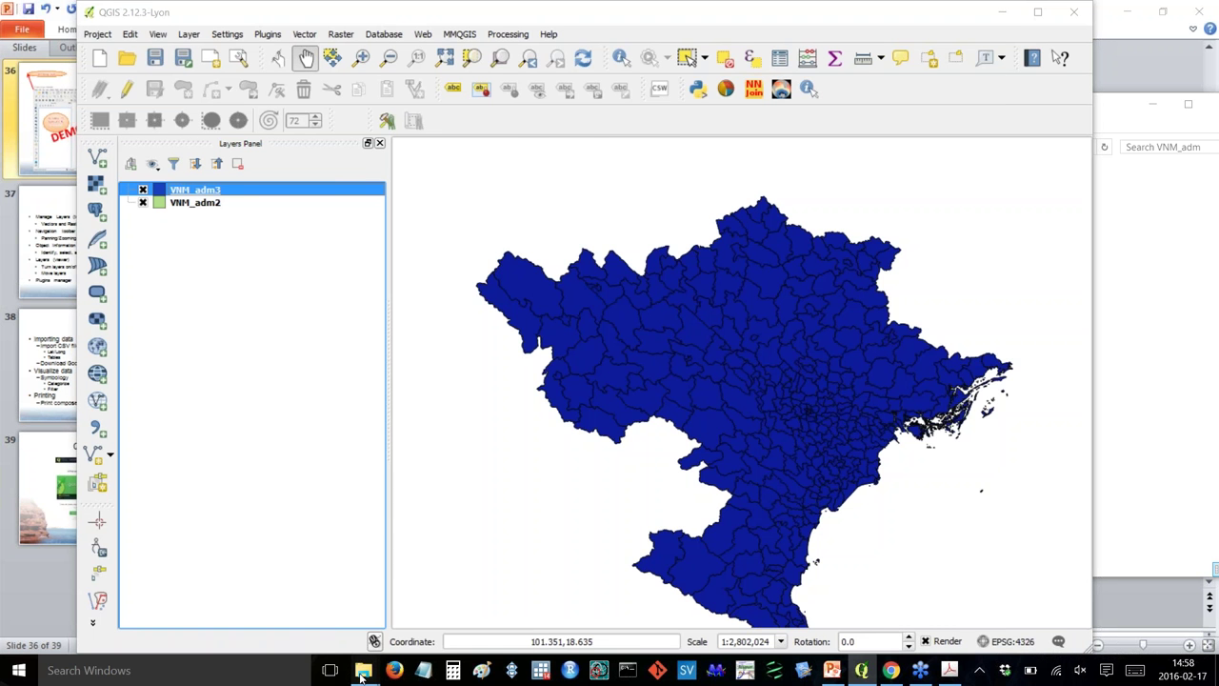
click(318, 624)
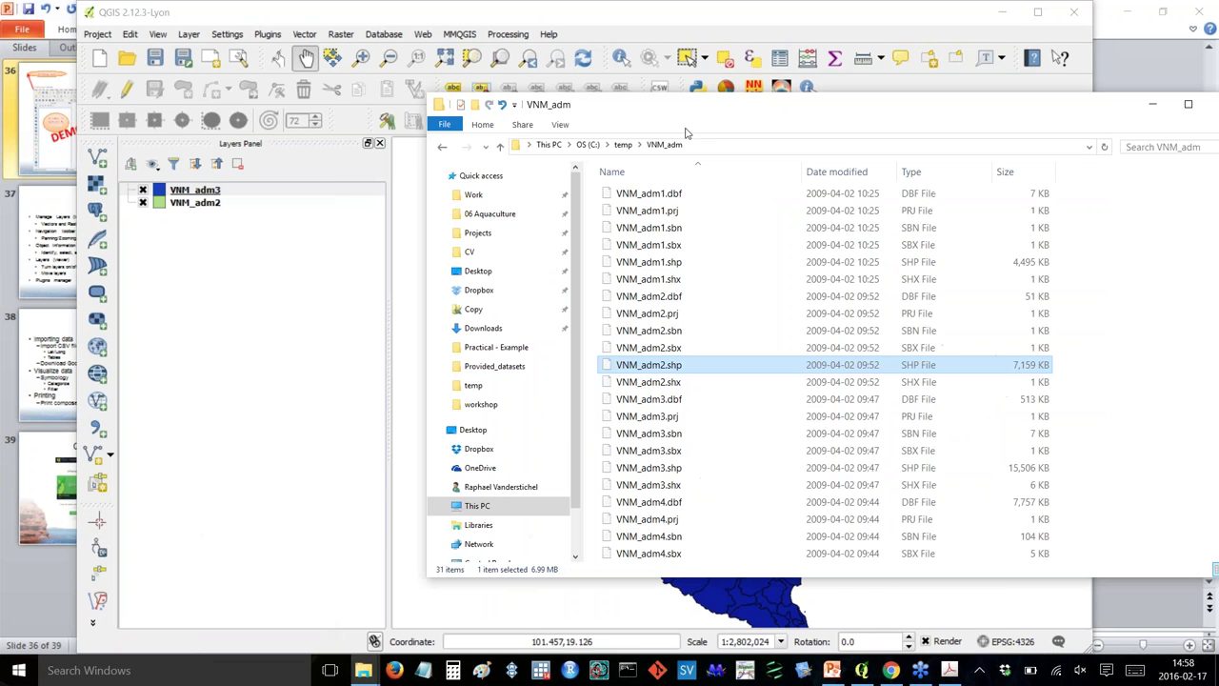
click(625, 145)
click(735, 266)
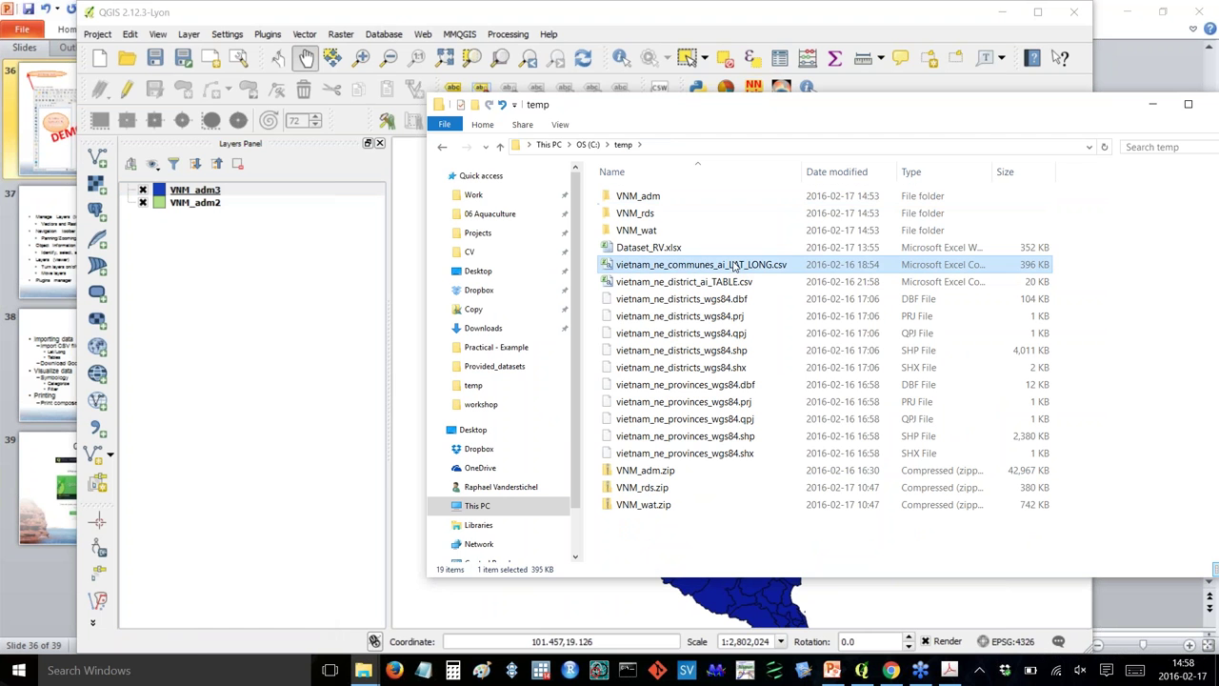
Open Dataset_RV.xlsx in Excel and examine its columns from ID_0 through CODE_C to the coordinate and infection fields.
click(688, 249)
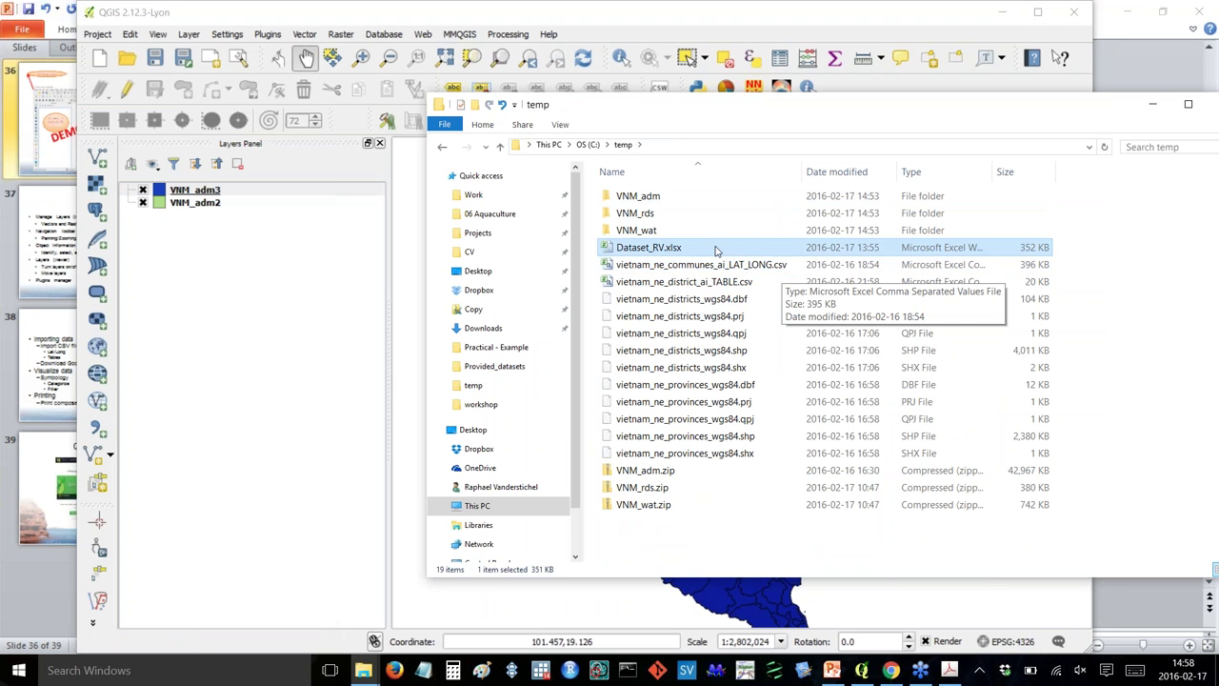
double_click(700, 249)
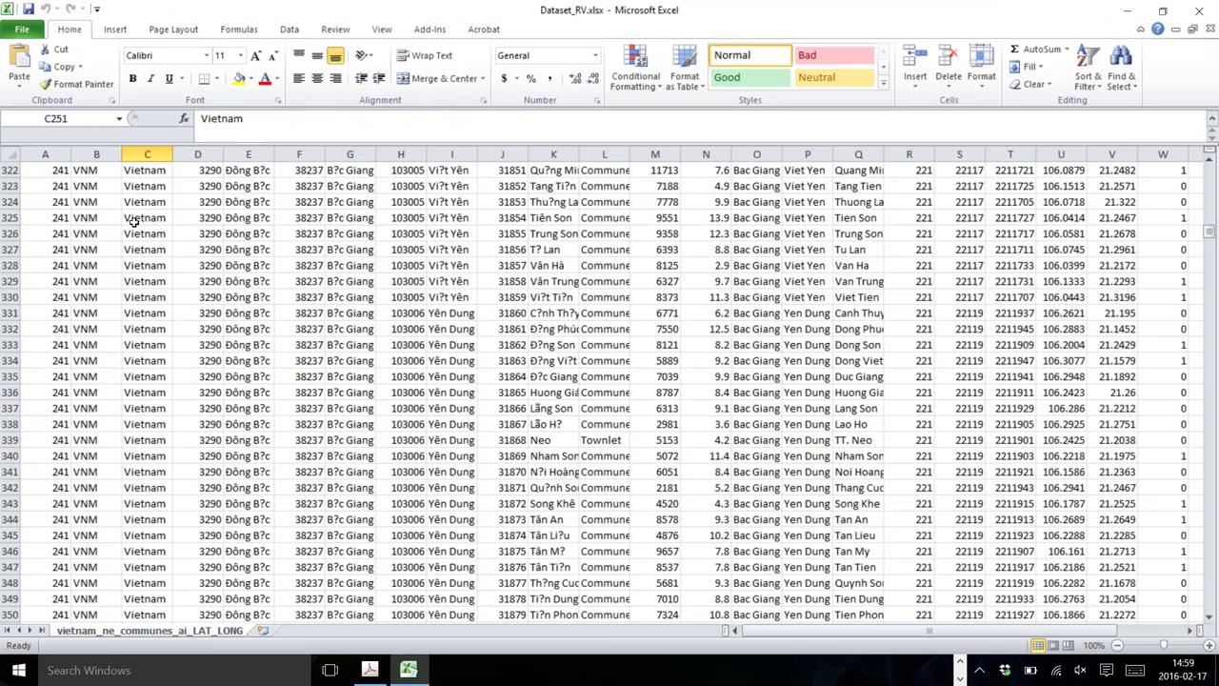
scroll(134, 221, up, 6)
scroll(134, 221, up, 20)
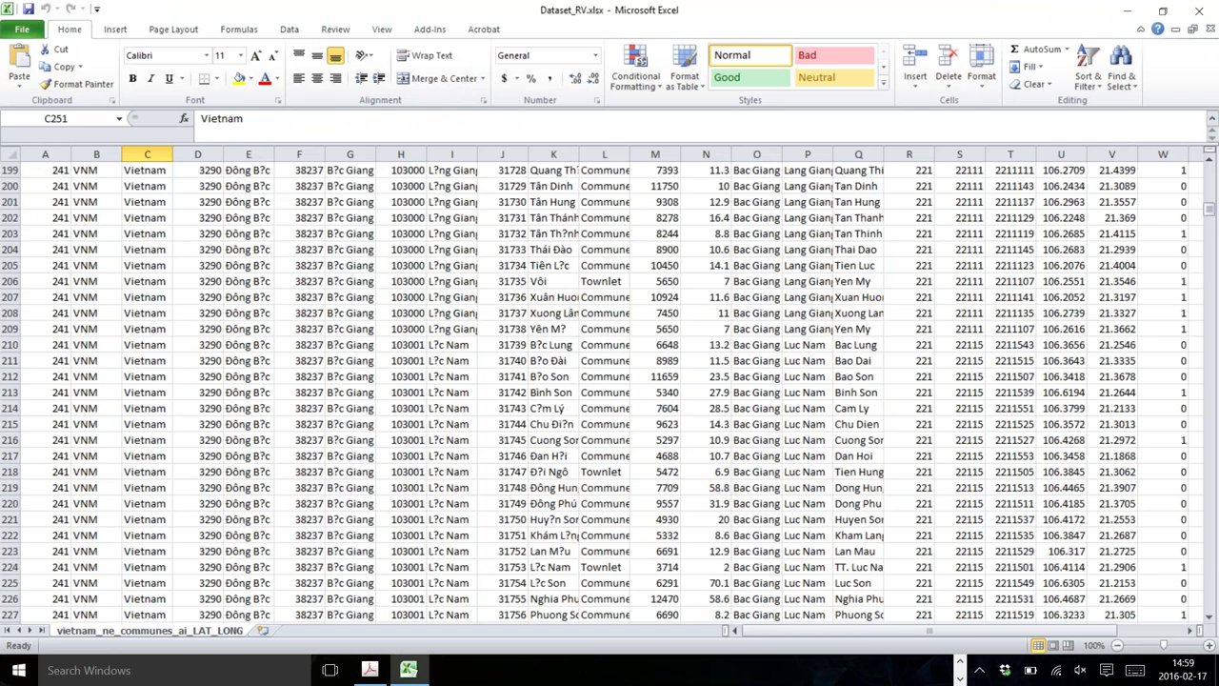
scroll(134, 221, up, 20)
drag(45, 153, 1012, 154)
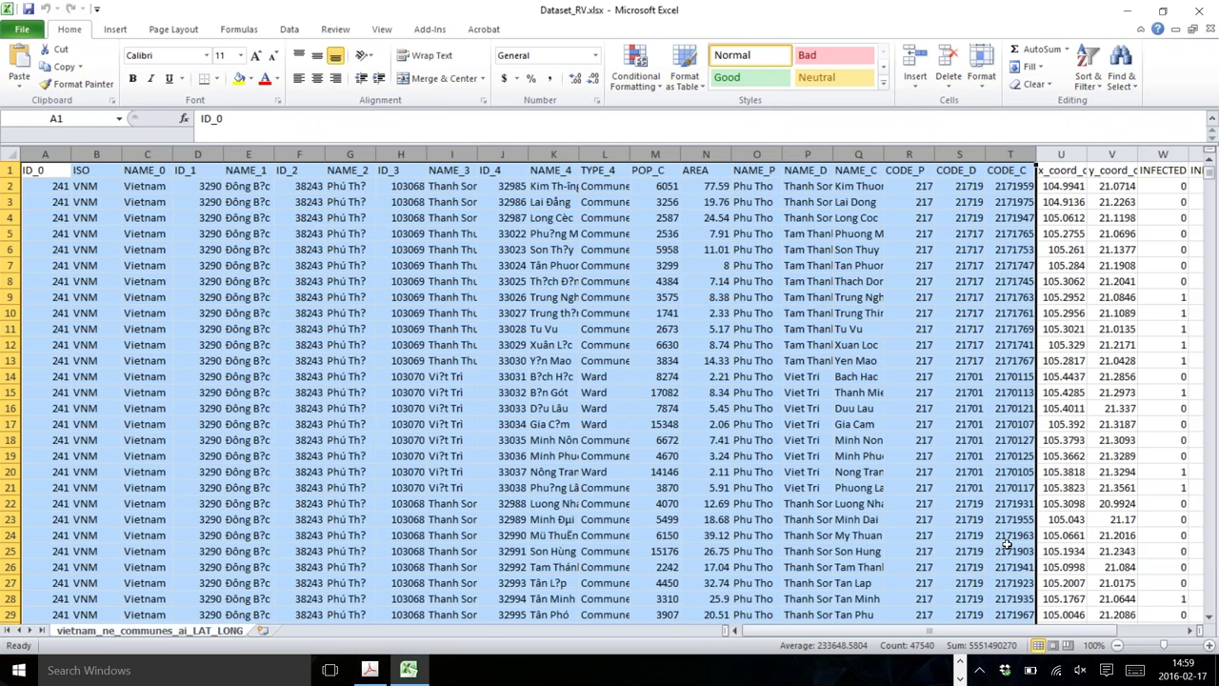
drag(1073, 636, 1119, 634)
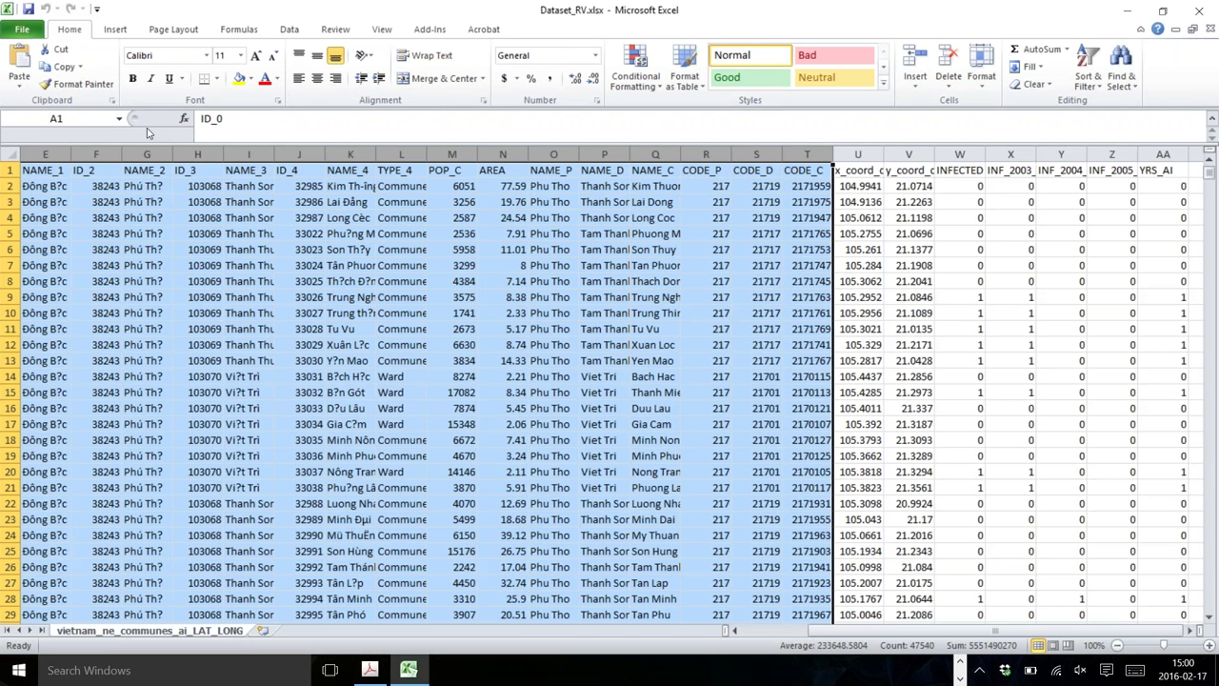
Save the dataset as Dataset_RV.csv in CSV (Comma delimited) format in the temp folder, keeping that format, and close Excel.
click(29, 172)
key(F12)
click(203, 340)
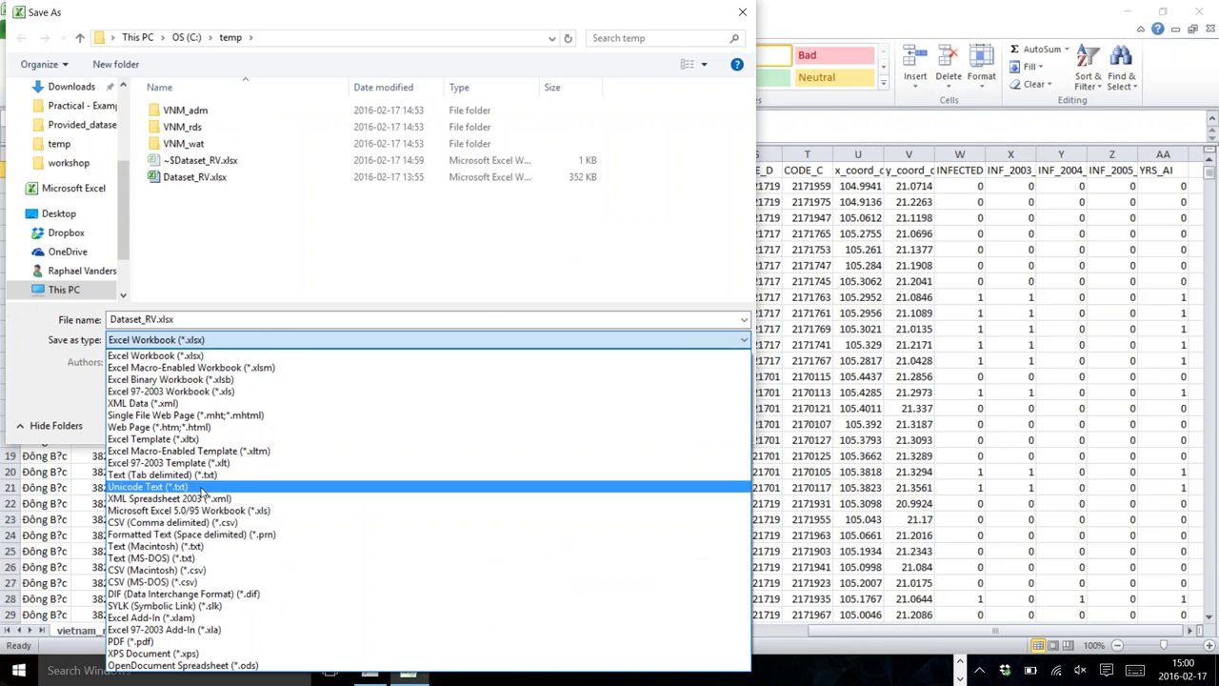
click(254, 526)
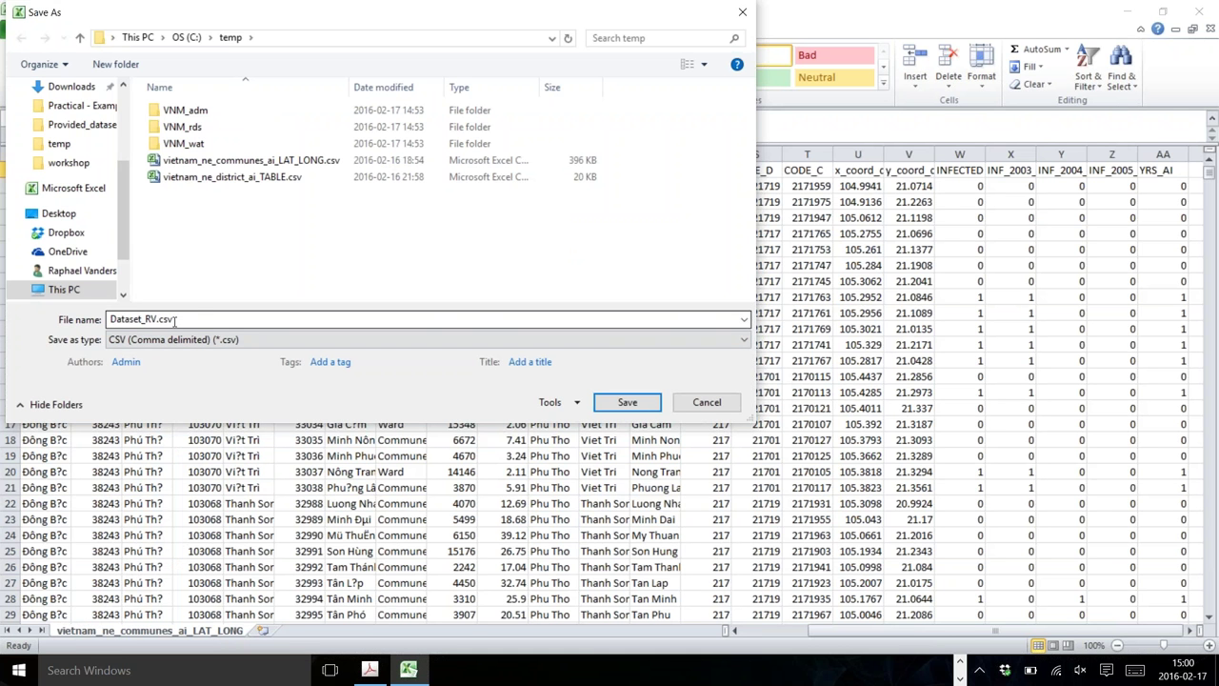
click(617, 406)
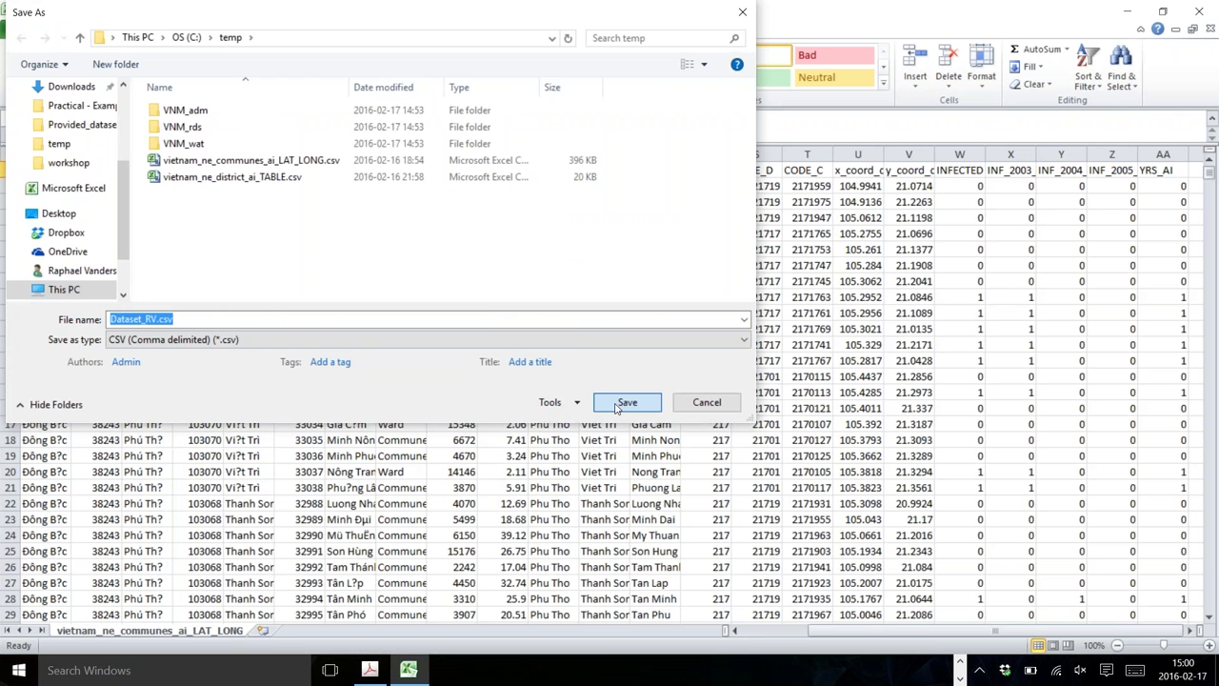
click(624, 402)
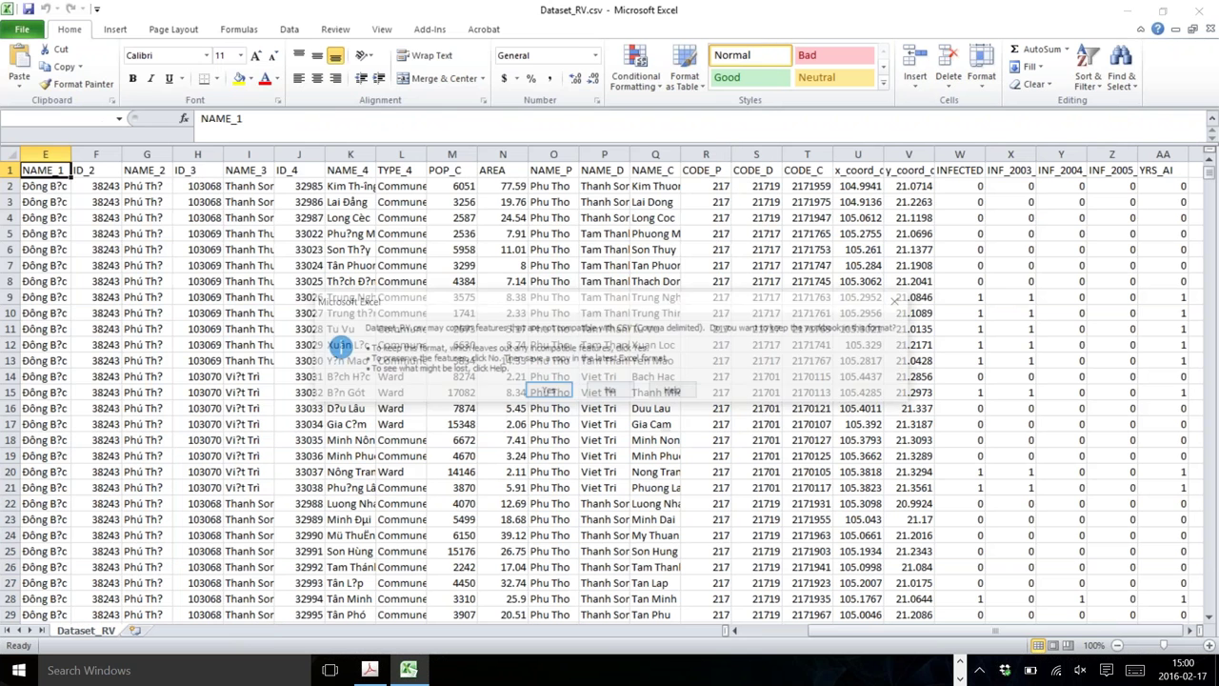
click(550, 392)
click(1199, 11)
click(607, 355)
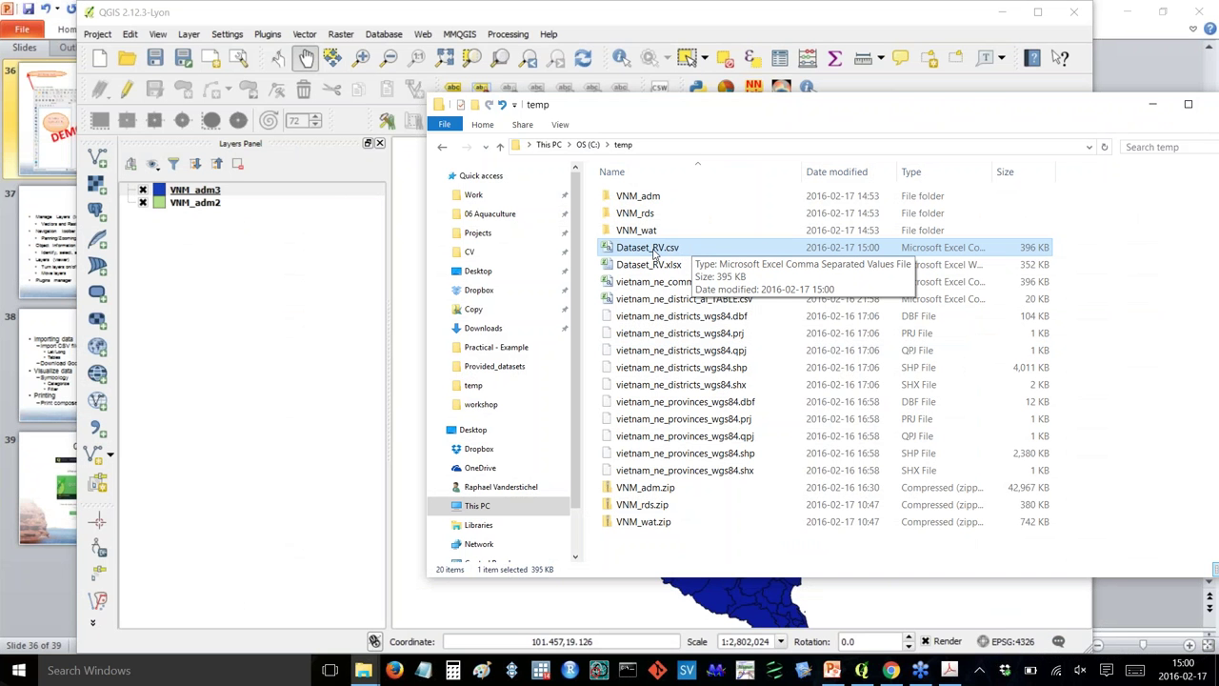
drag(625, 250, 662, 255)
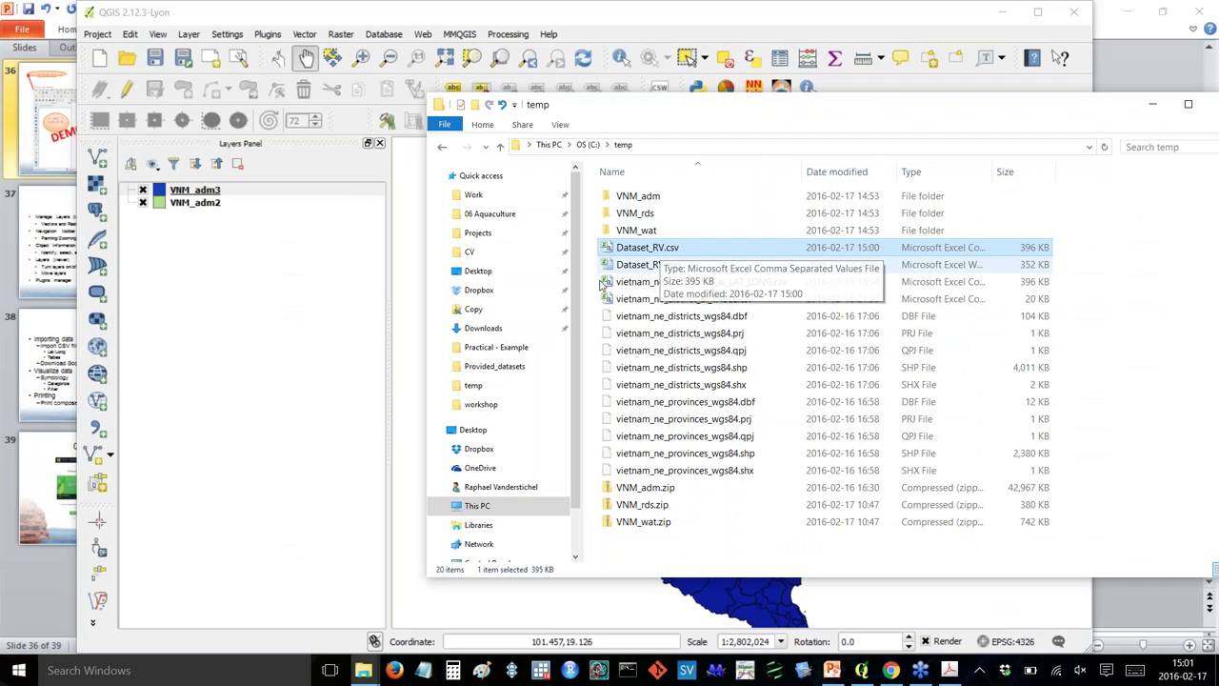
Switch to QGIS, start adding a delimited text layer and load Dataset_RV.csv from the temp folder.
click(271, 357)
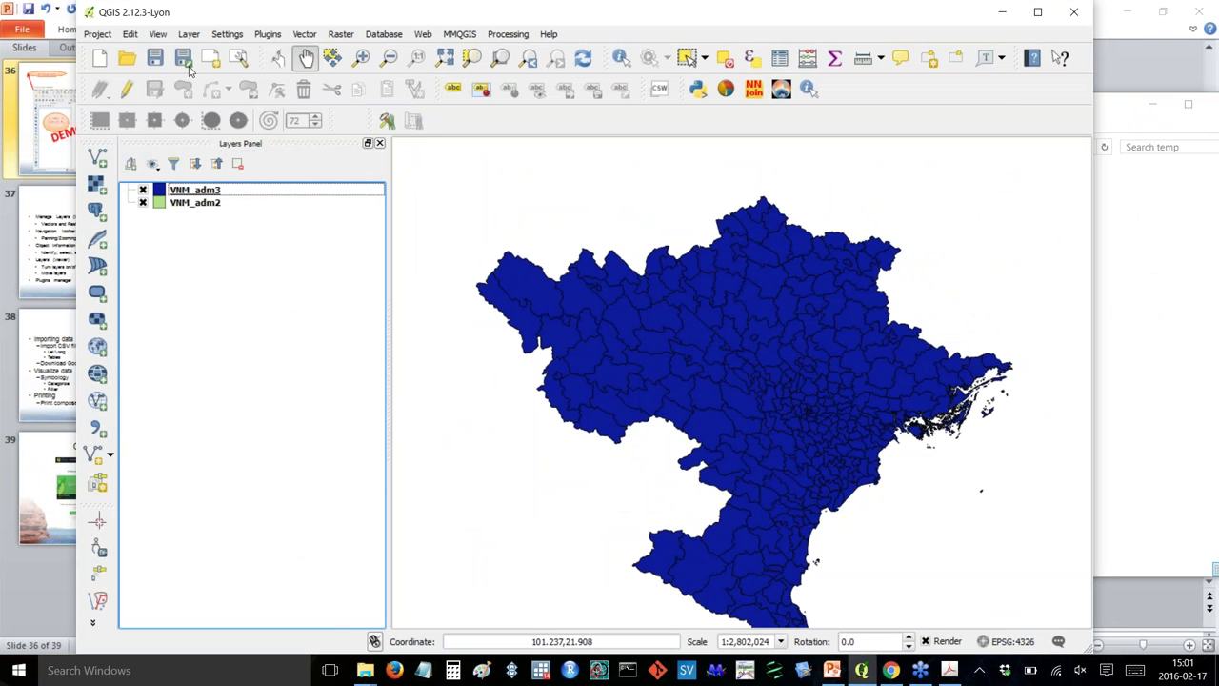
click(194, 35)
mouse_move(270, 64)
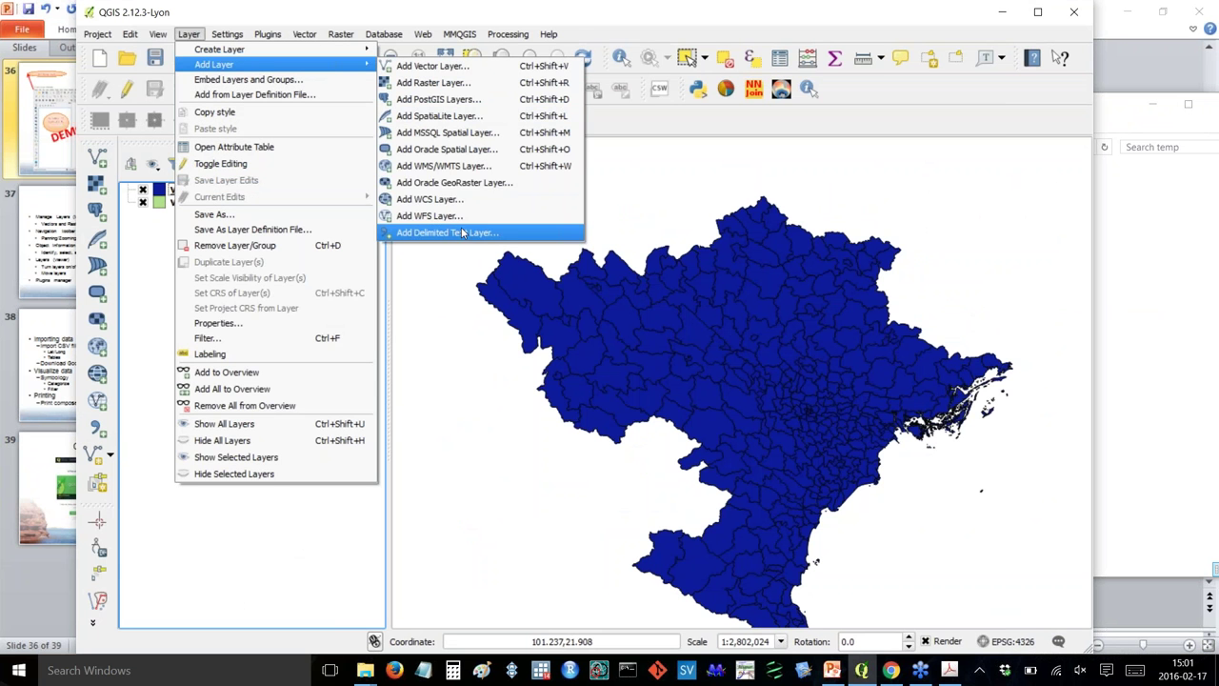
click(526, 238)
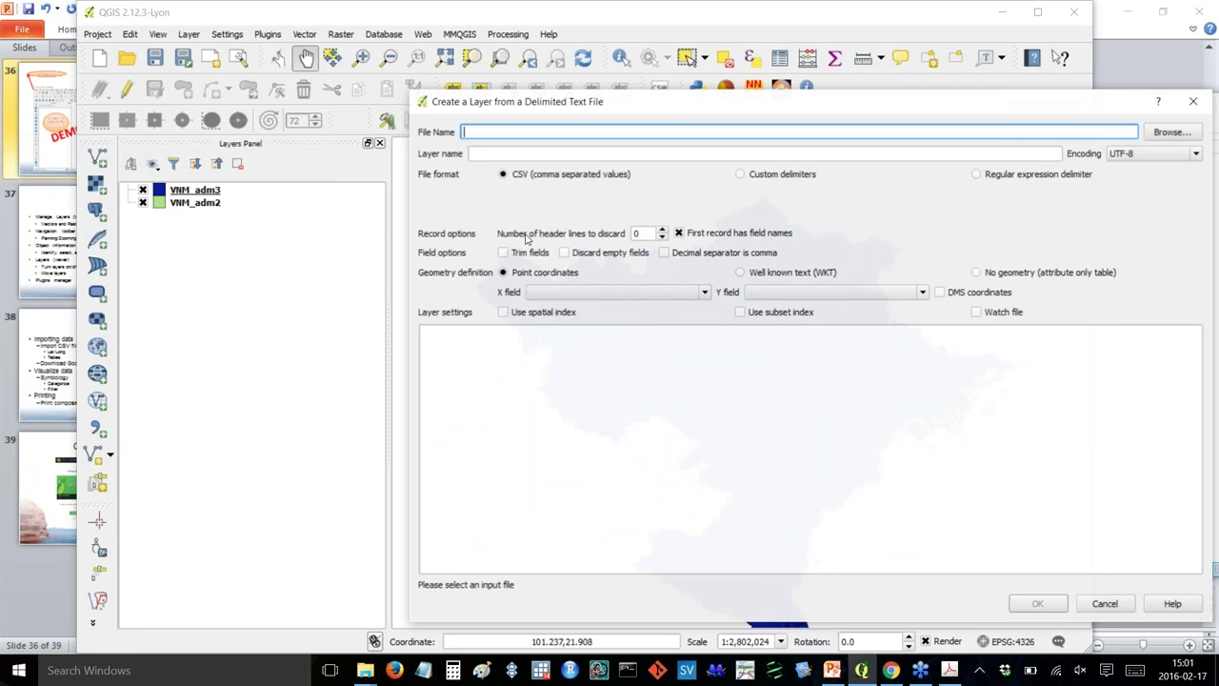
click(1172, 132)
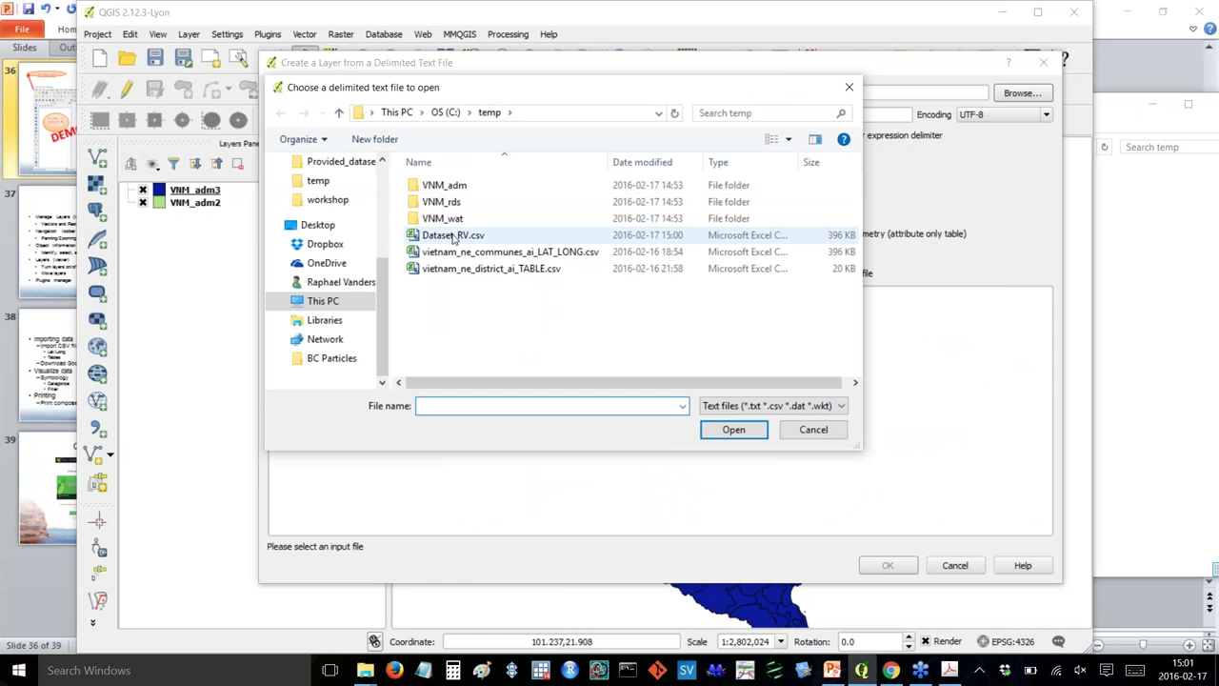
click(482, 237)
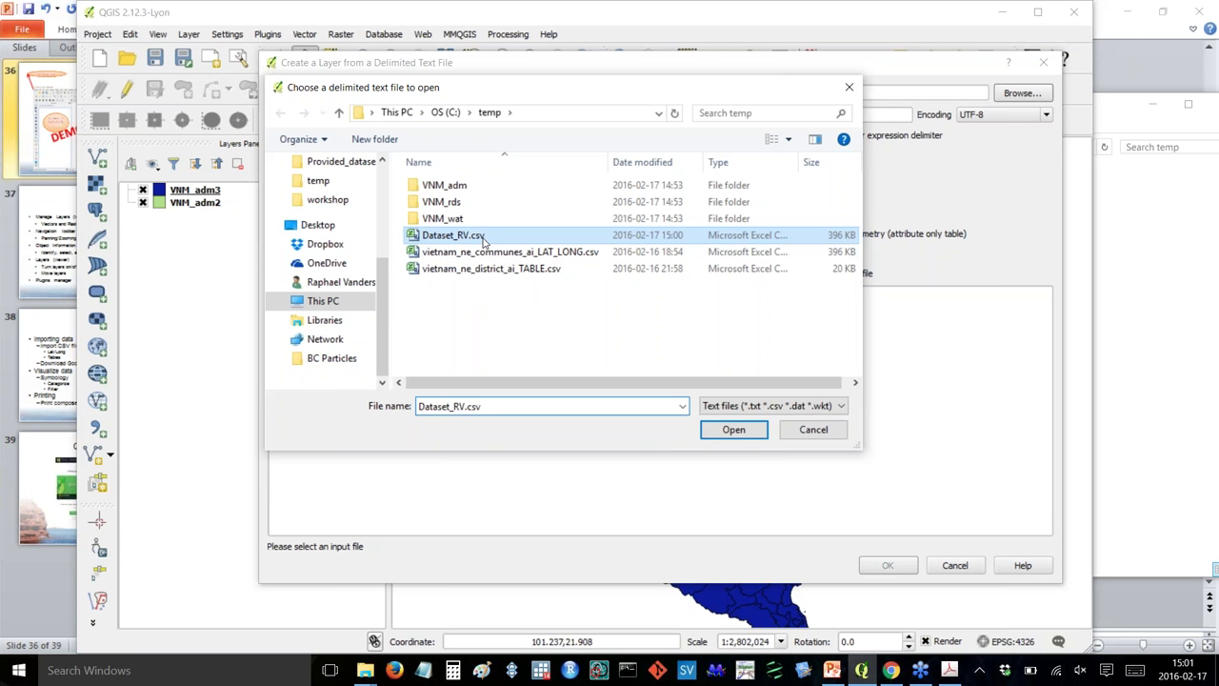
key(Return)
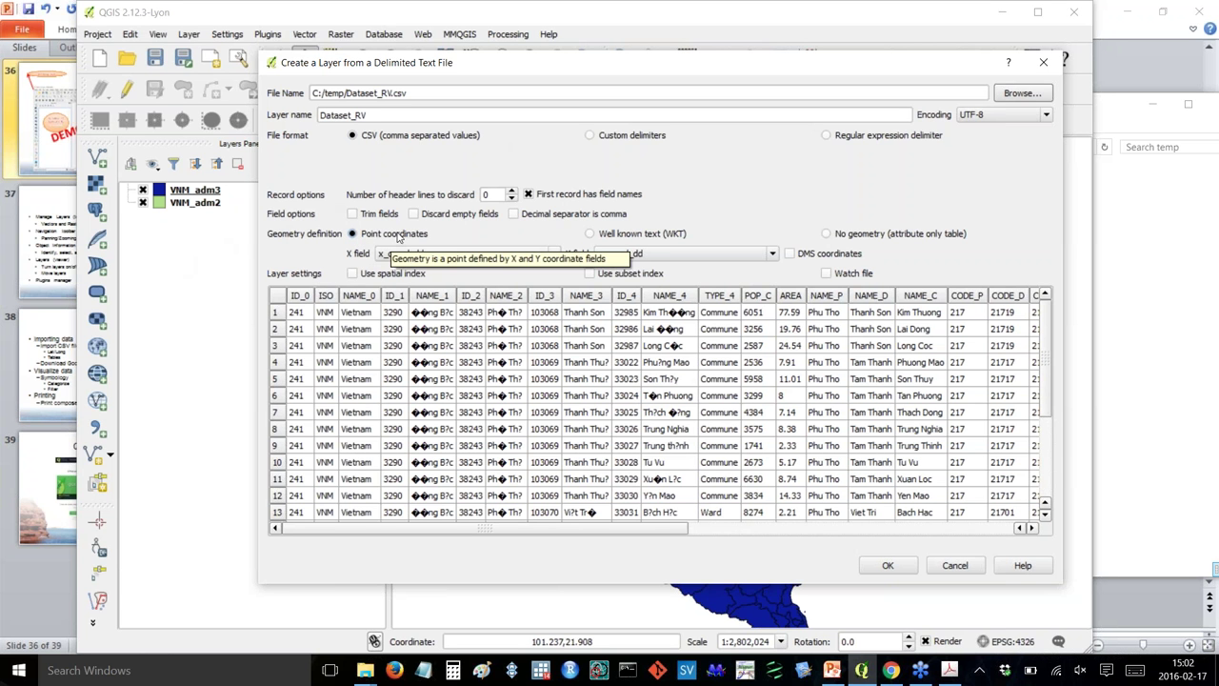
Define the geometry as point coordinates with x_coord_dd as X field and y_coord_dd as Y field, and create the layer.
click(826, 235)
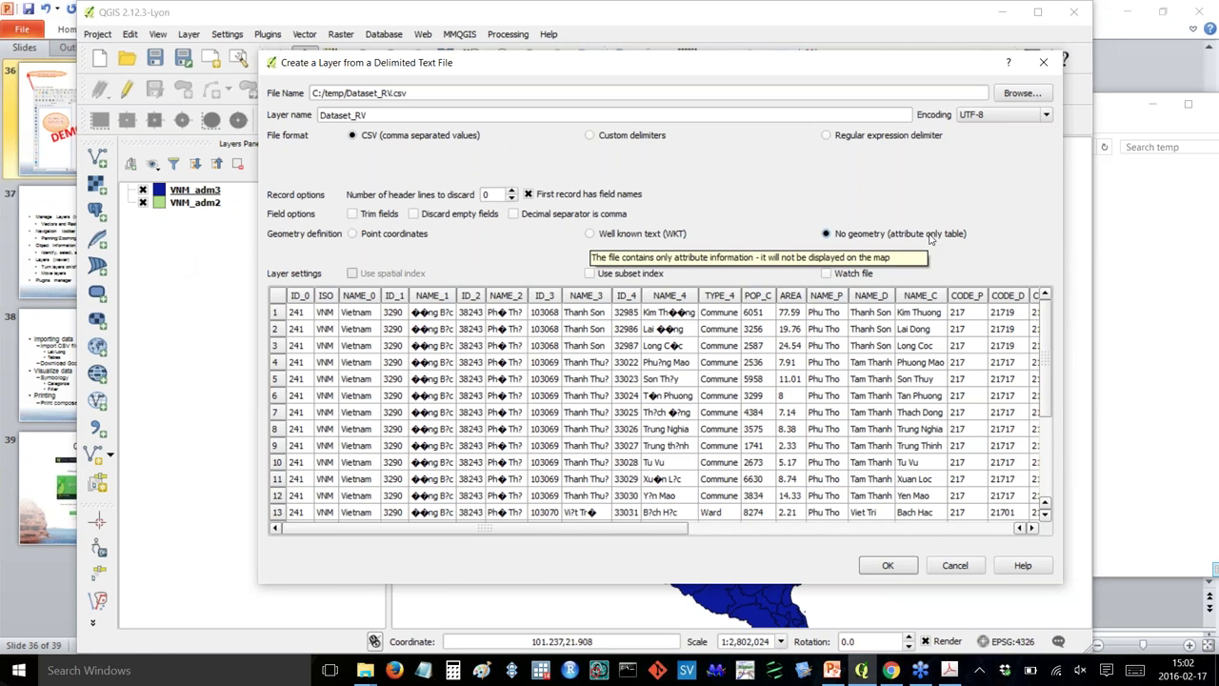
click(357, 235)
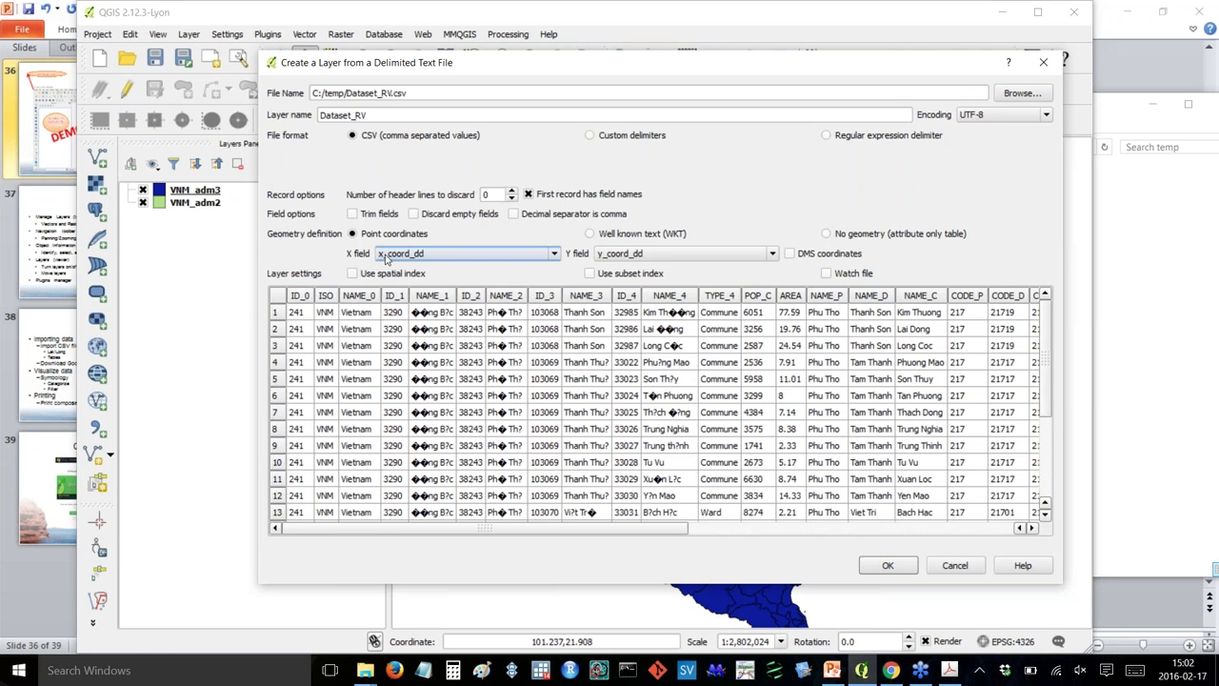
click(554, 256)
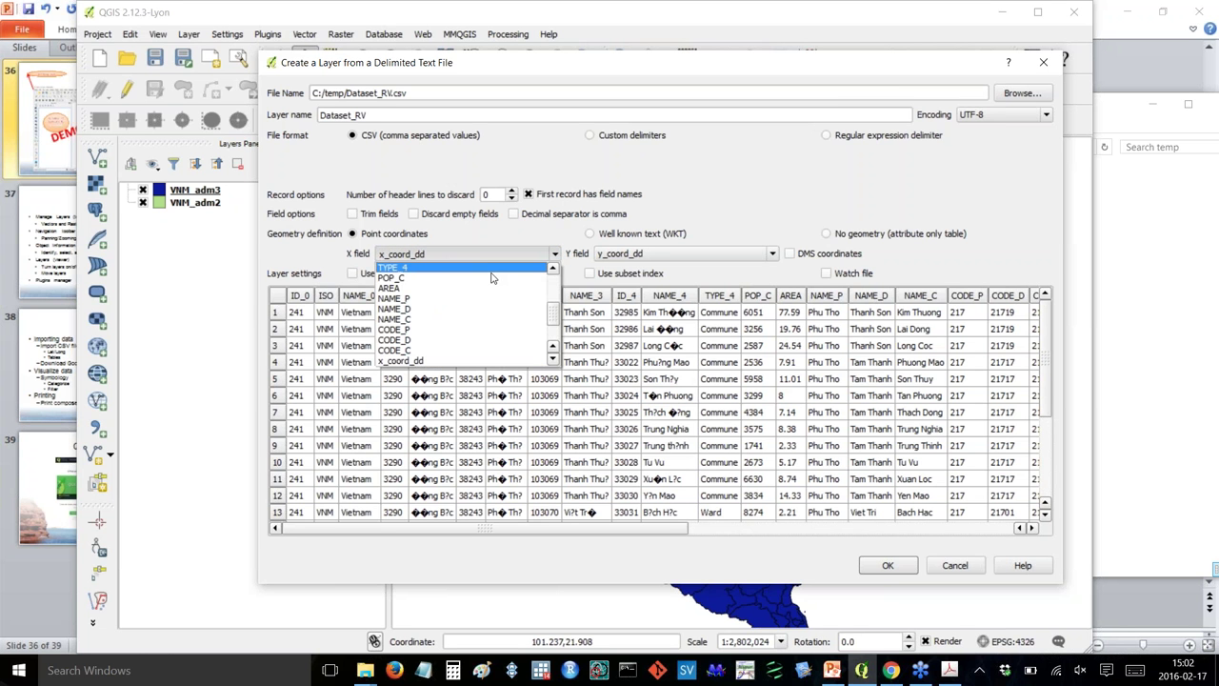
scroll(485, 282, down, 2)
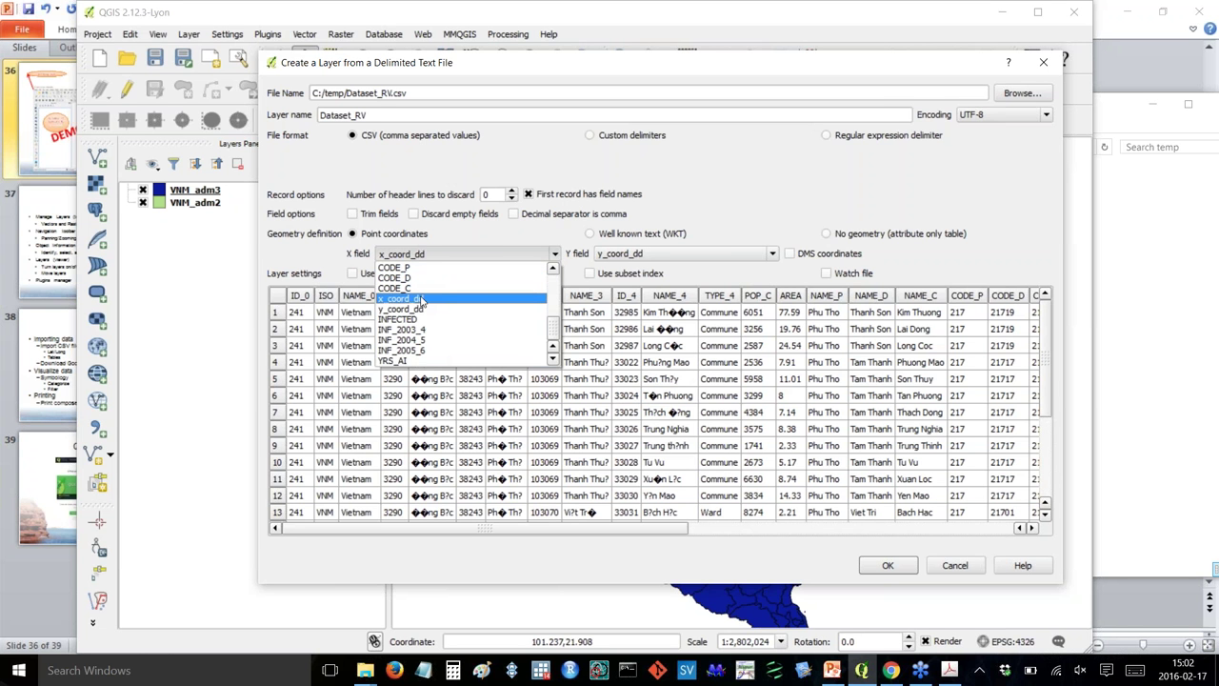
click(431, 303)
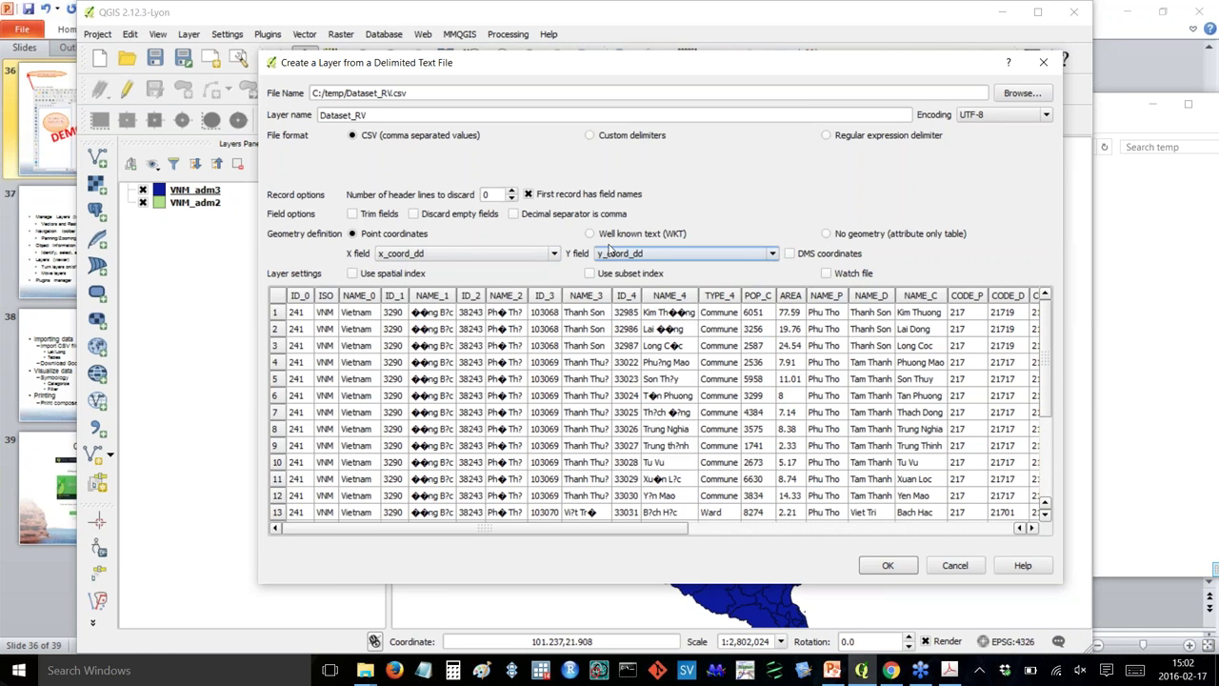
click(629, 258)
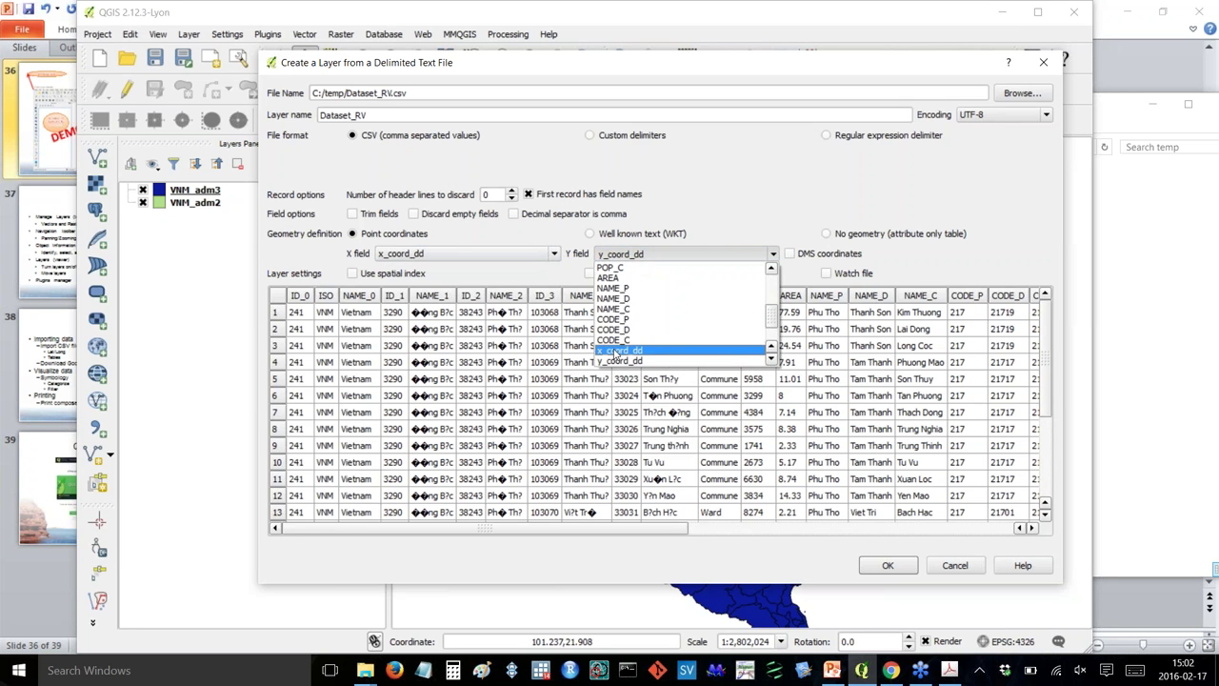
click(622, 355)
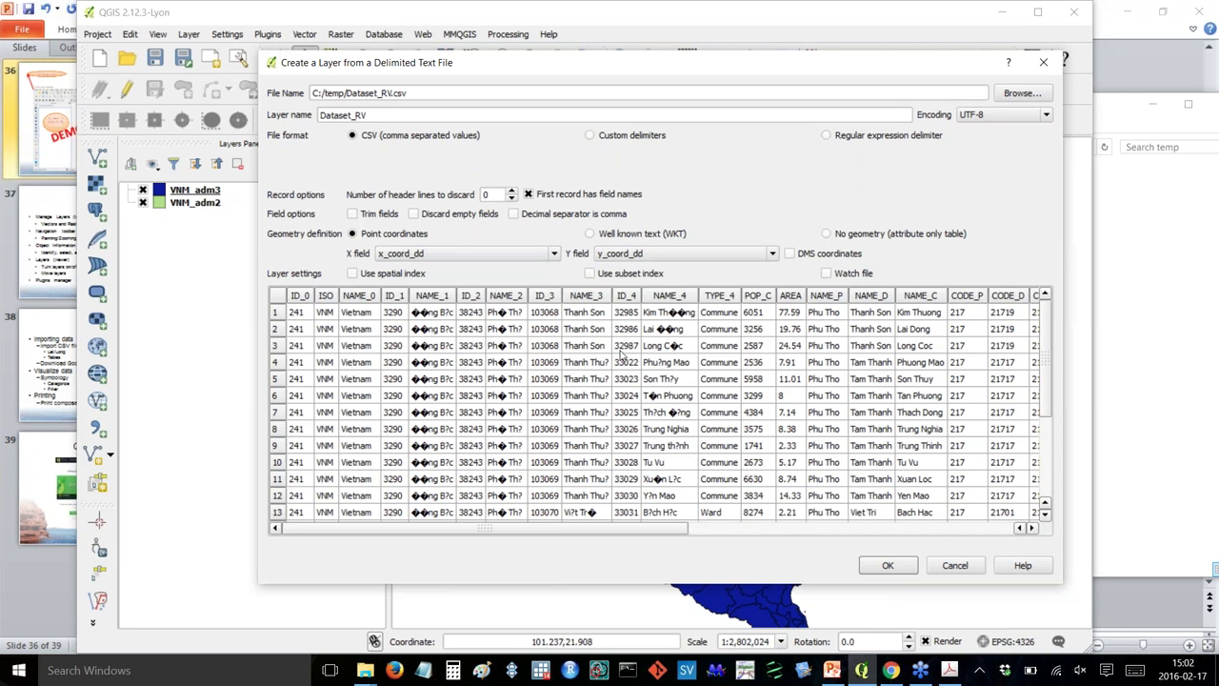
click(900, 570)
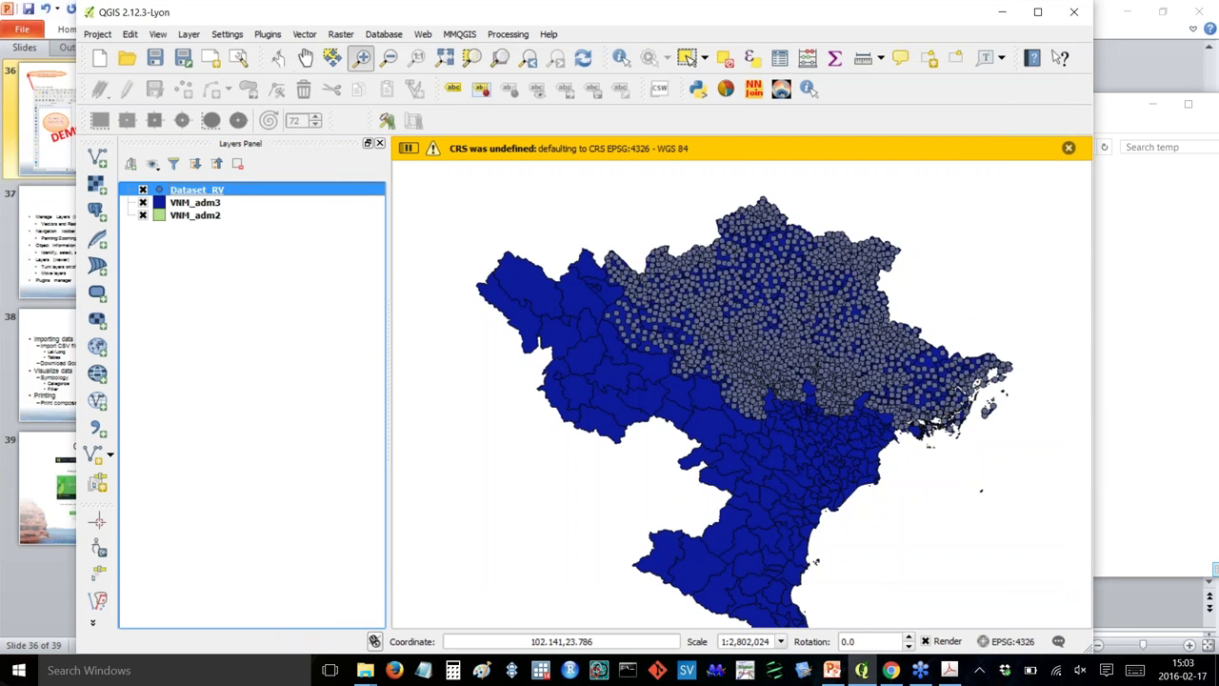
Zoom in on the commune points in northern Vietnam and hide the VNM_adm3 layer.
click(362, 59)
drag(588, 166, 1052, 463)
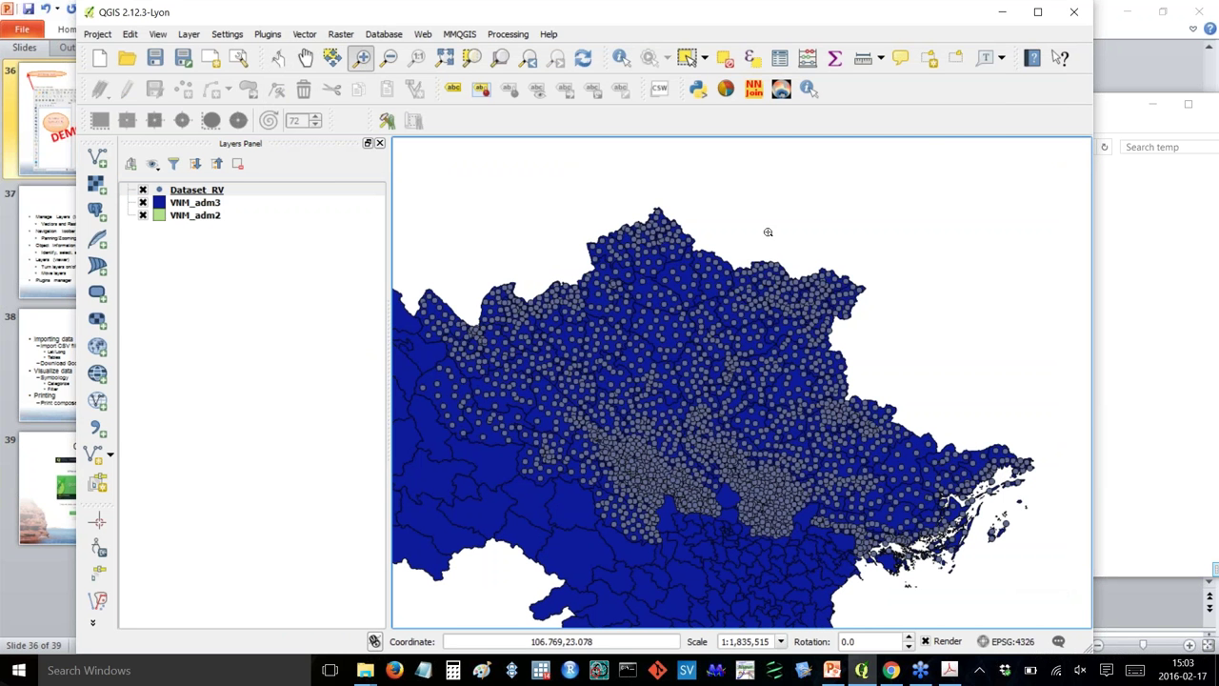
click(143, 203)
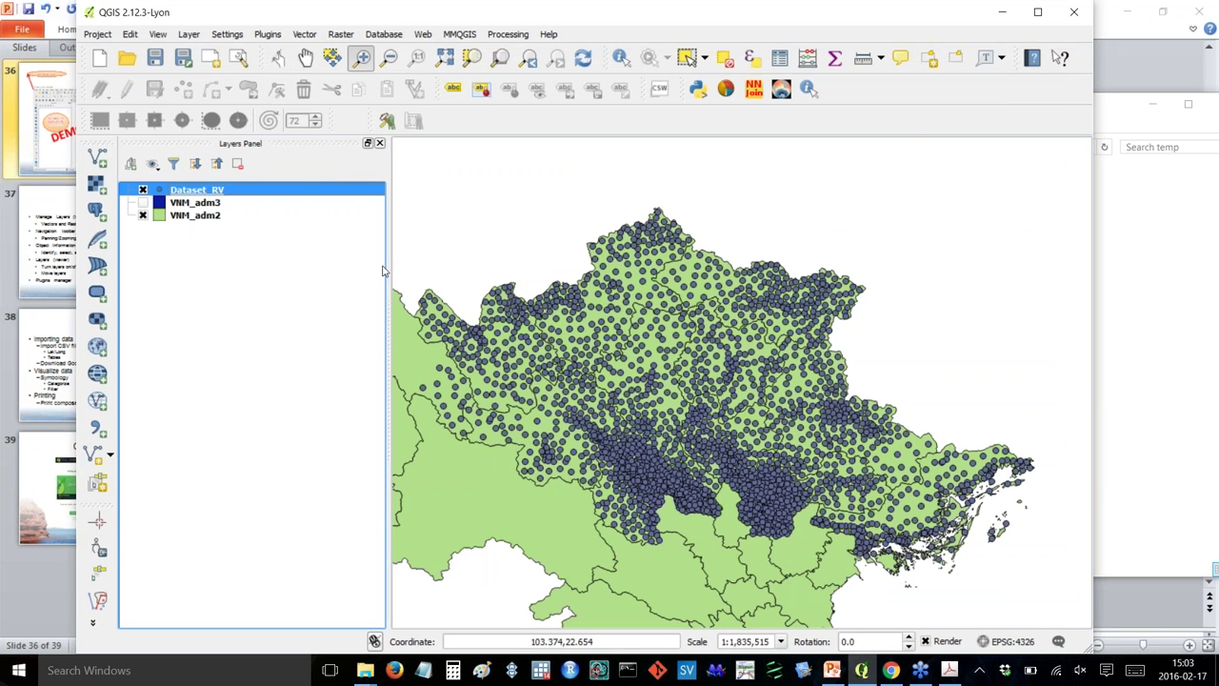
Show the save options for exporting the Dataset_RV layer as an ESRI Shapefile and close them without saving.
right_click(326, 194)
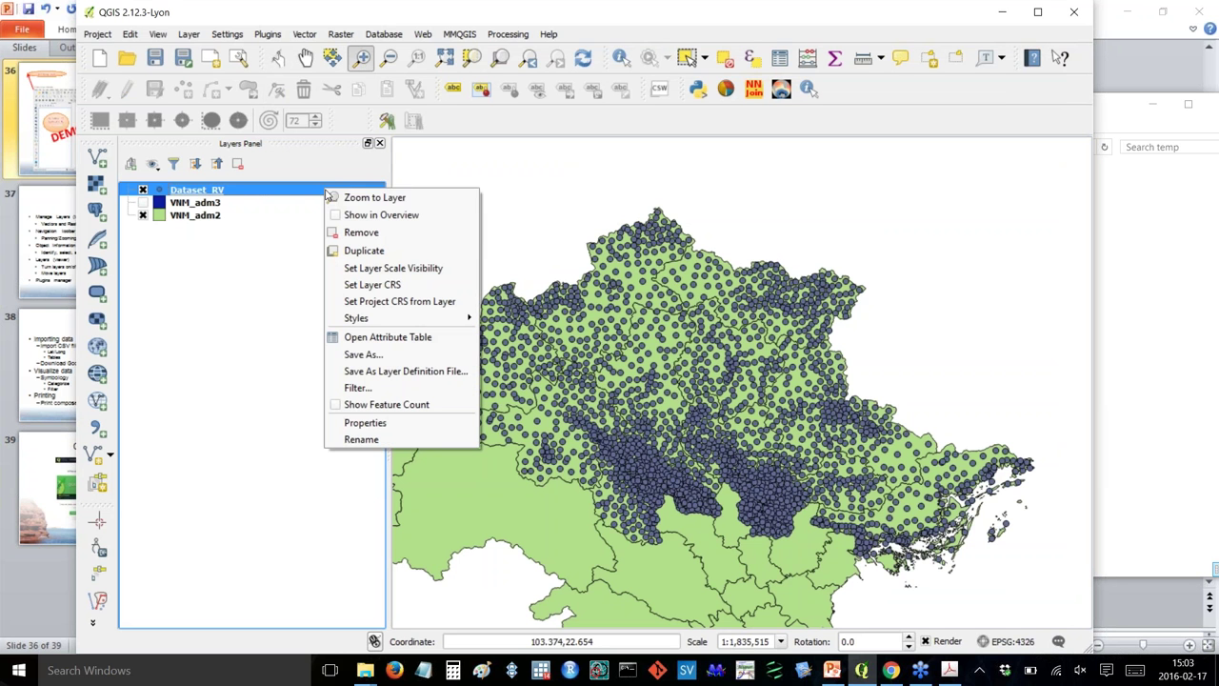
click(390, 357)
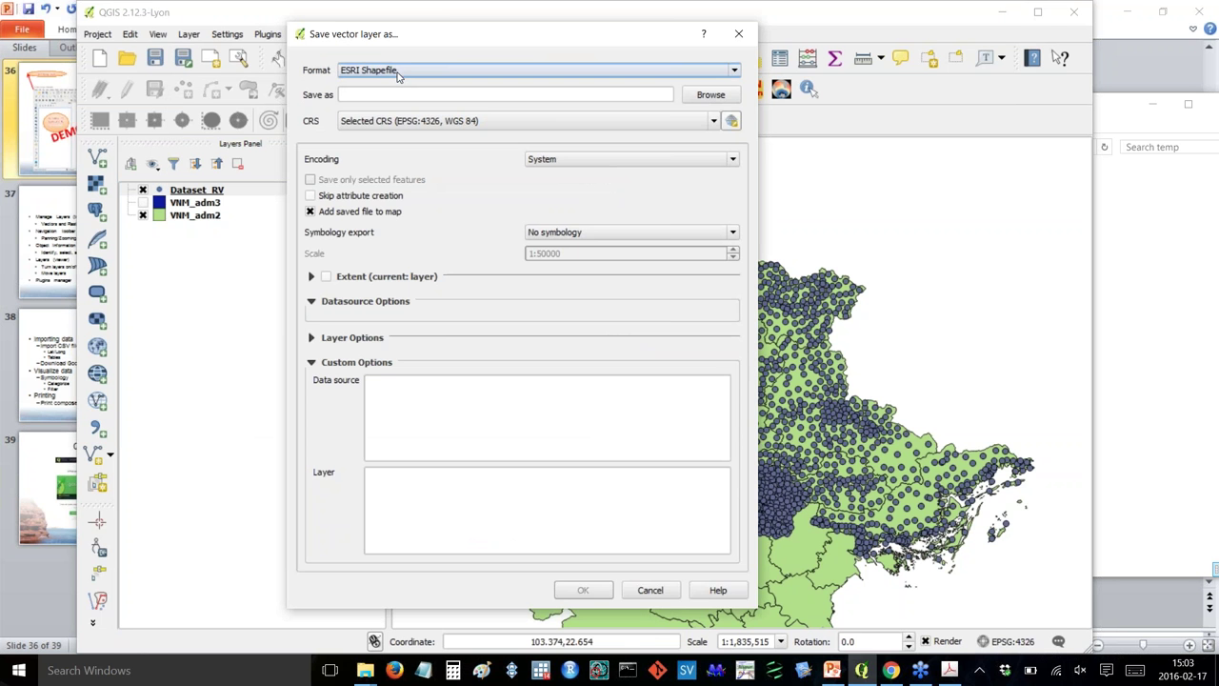
click(650, 591)
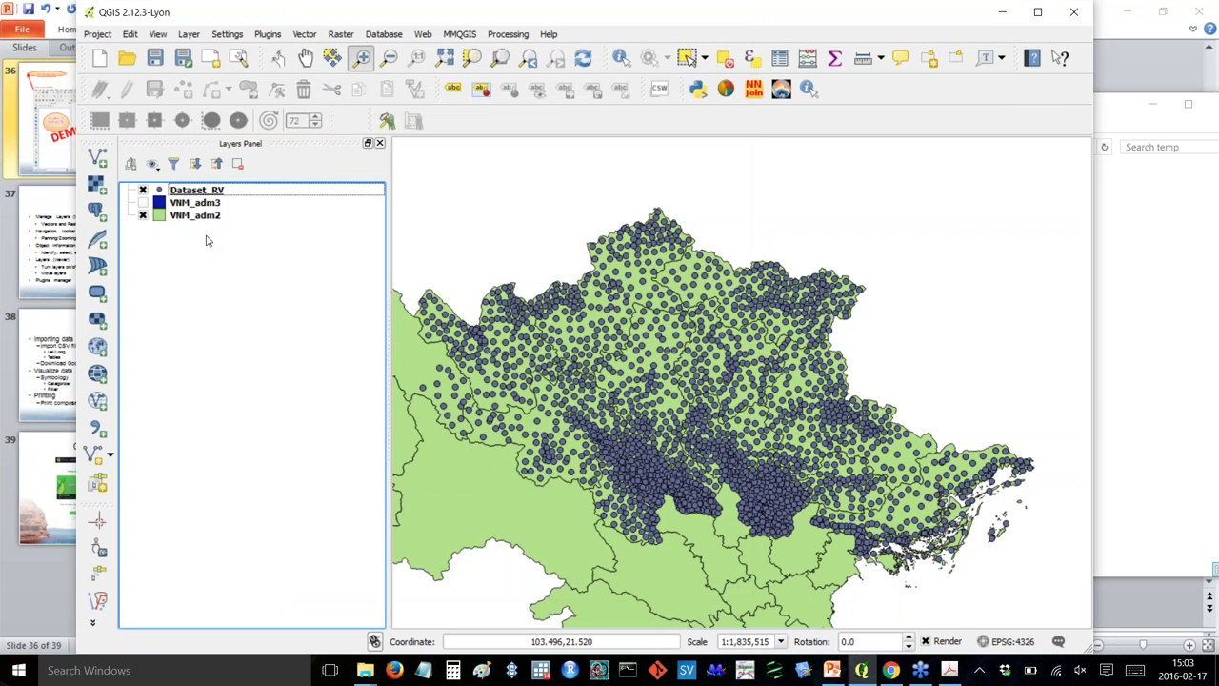
Show the save options for exporting the VNM_adm2 layer as Comma Separated Value [CSV] and close them without saving.
click(212, 206)
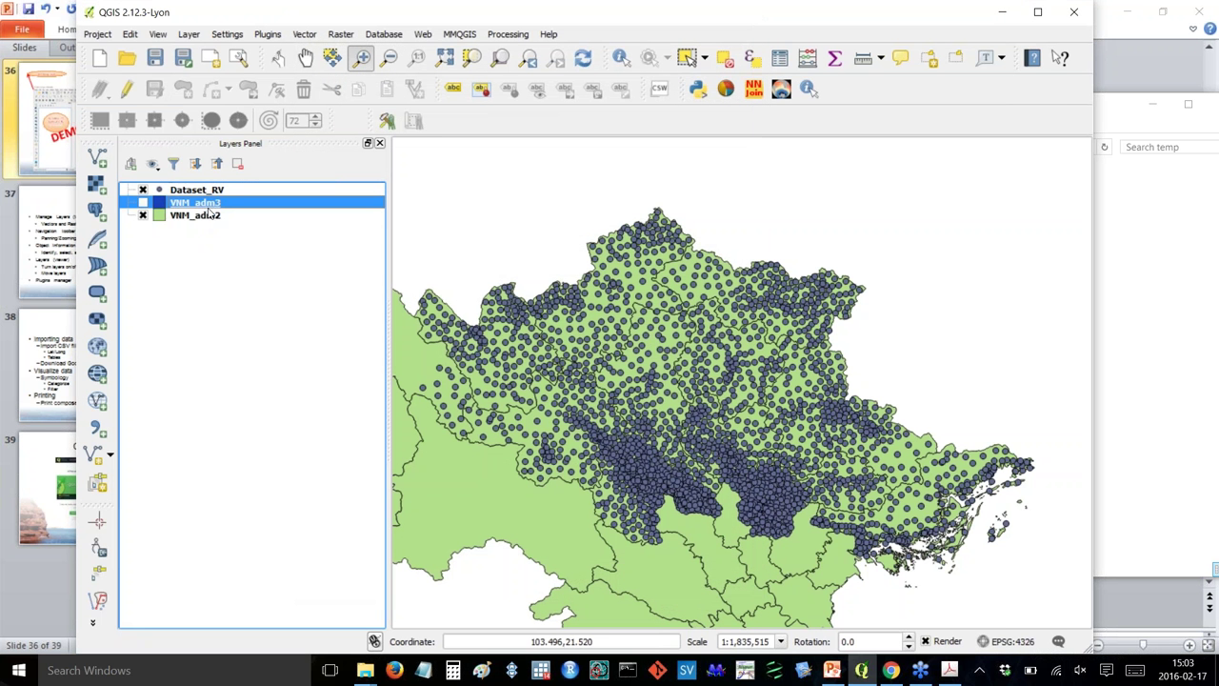
click(205, 219)
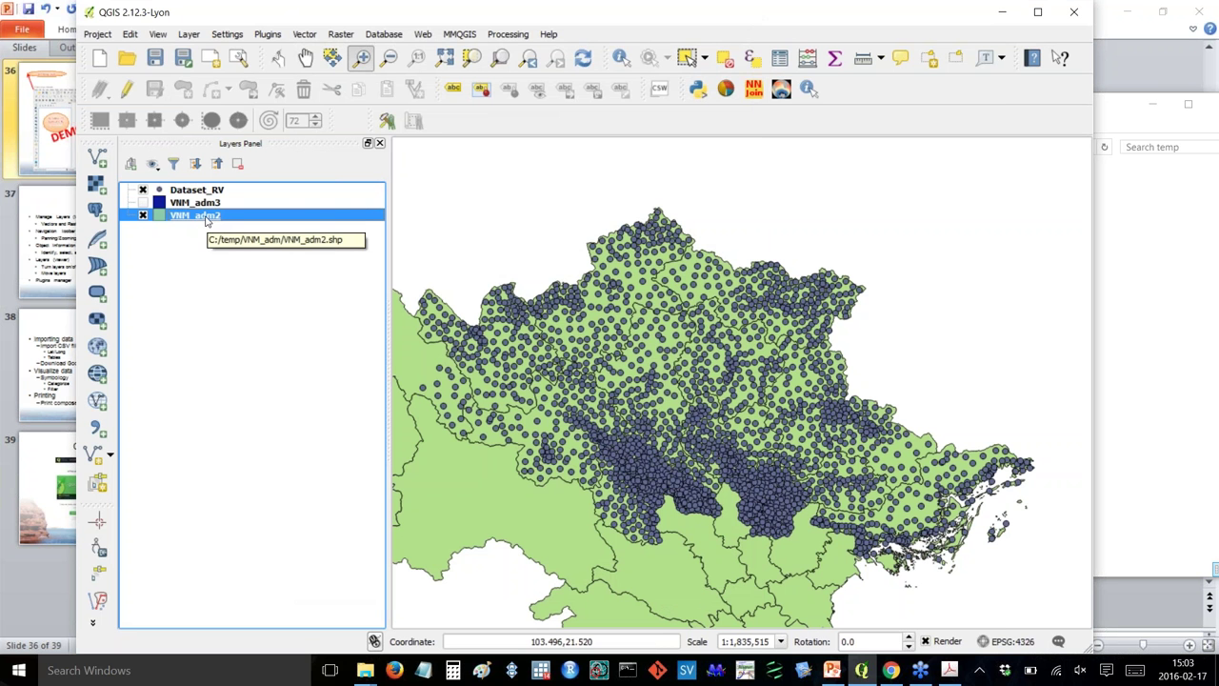
right_click(205, 219)
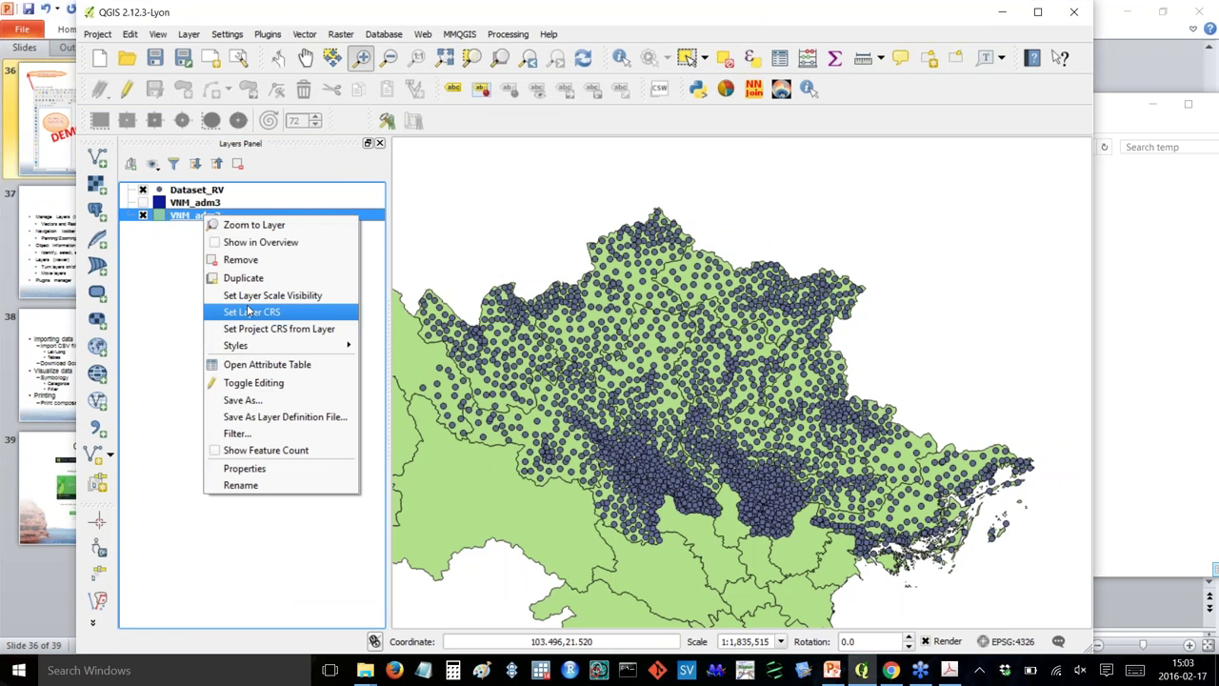
click(250, 400)
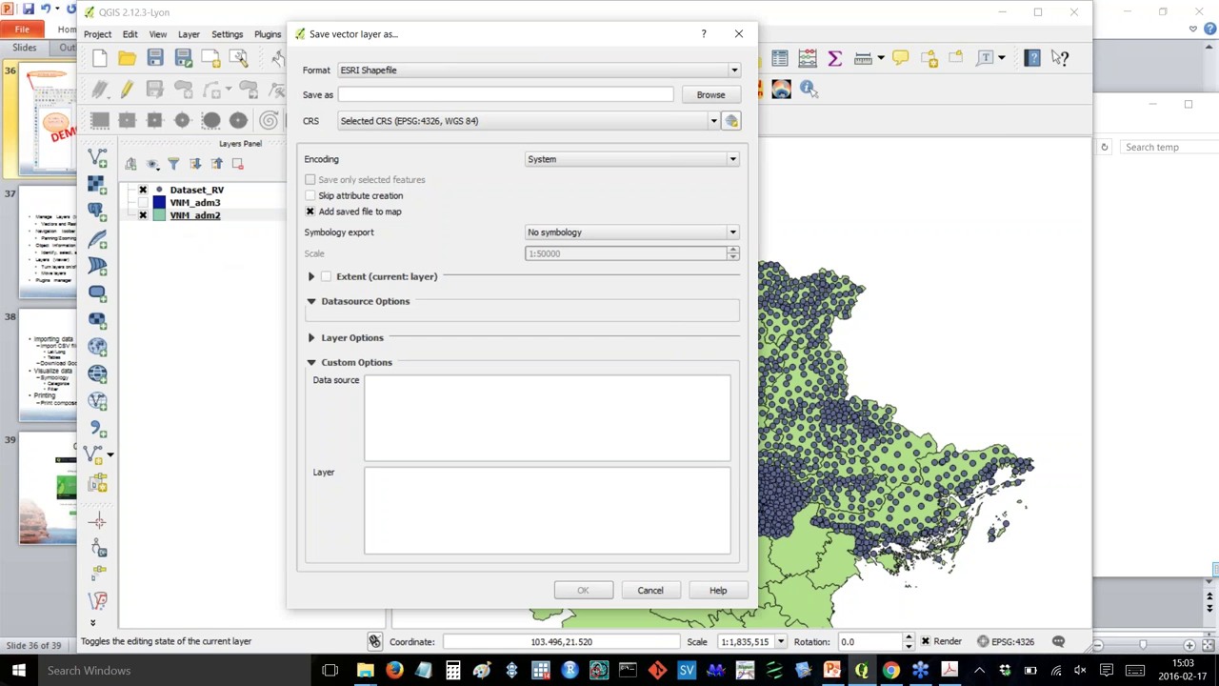
click(495, 71)
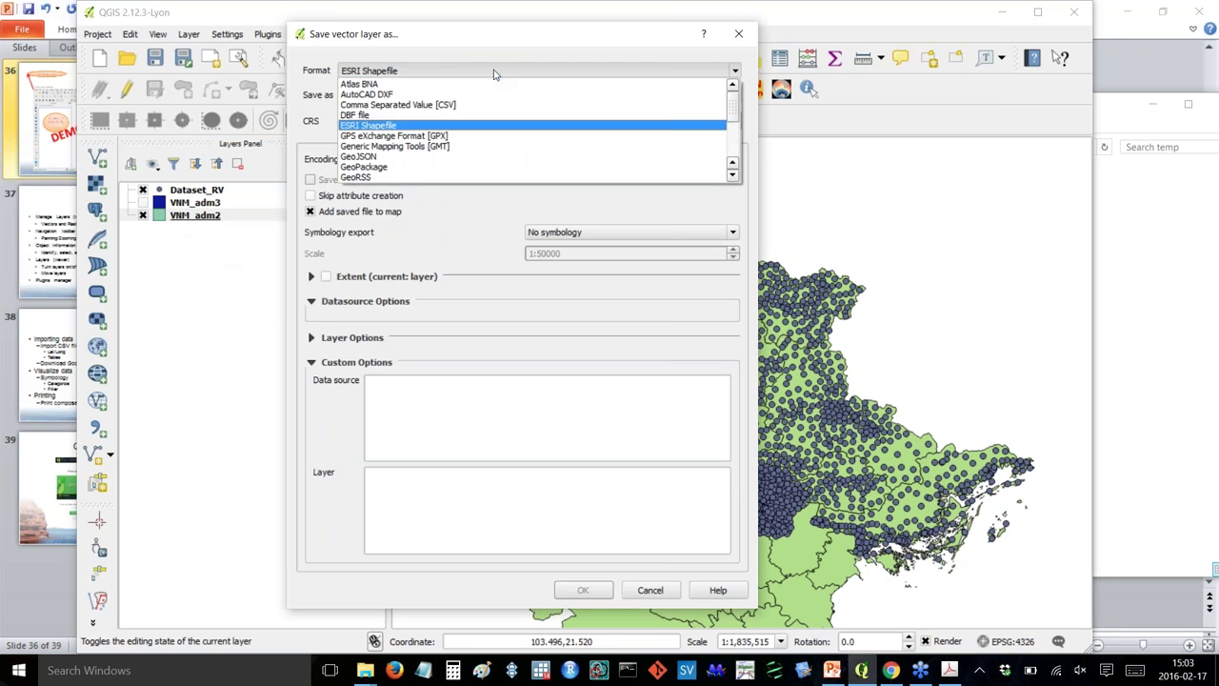
click(363, 107)
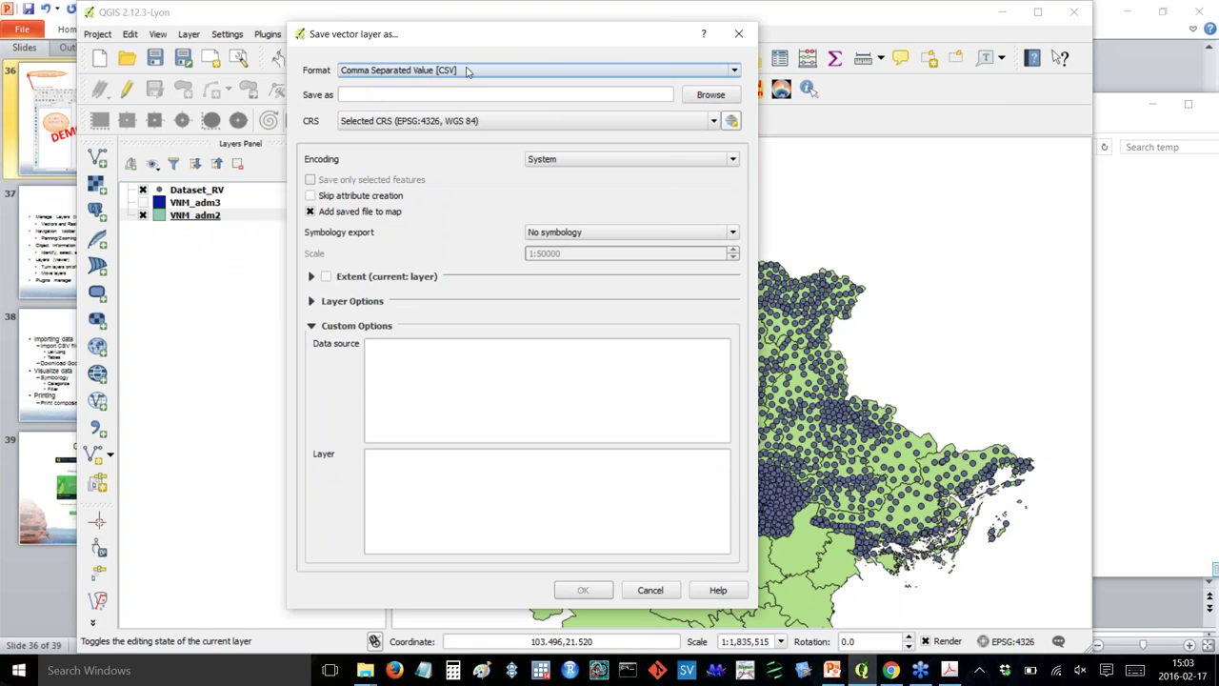
click(652, 591)
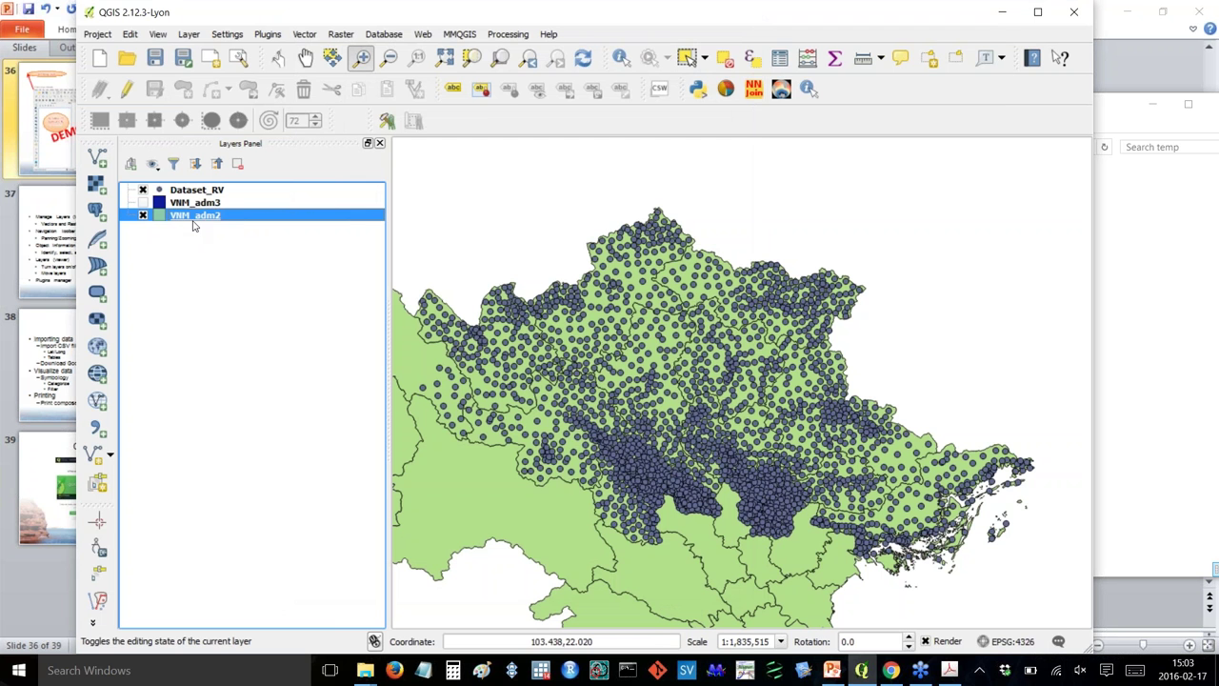
Open the attribute table of the VNM_adm2 layer and look through its columns.
right_click(203, 220)
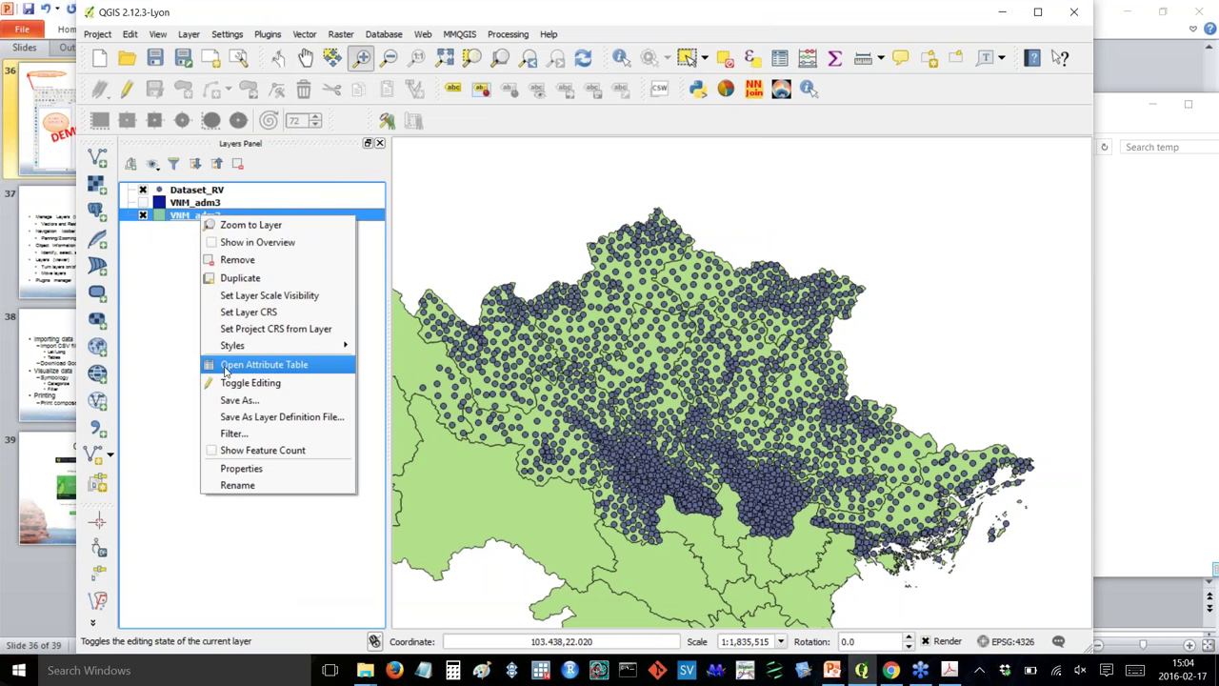
click(336, 366)
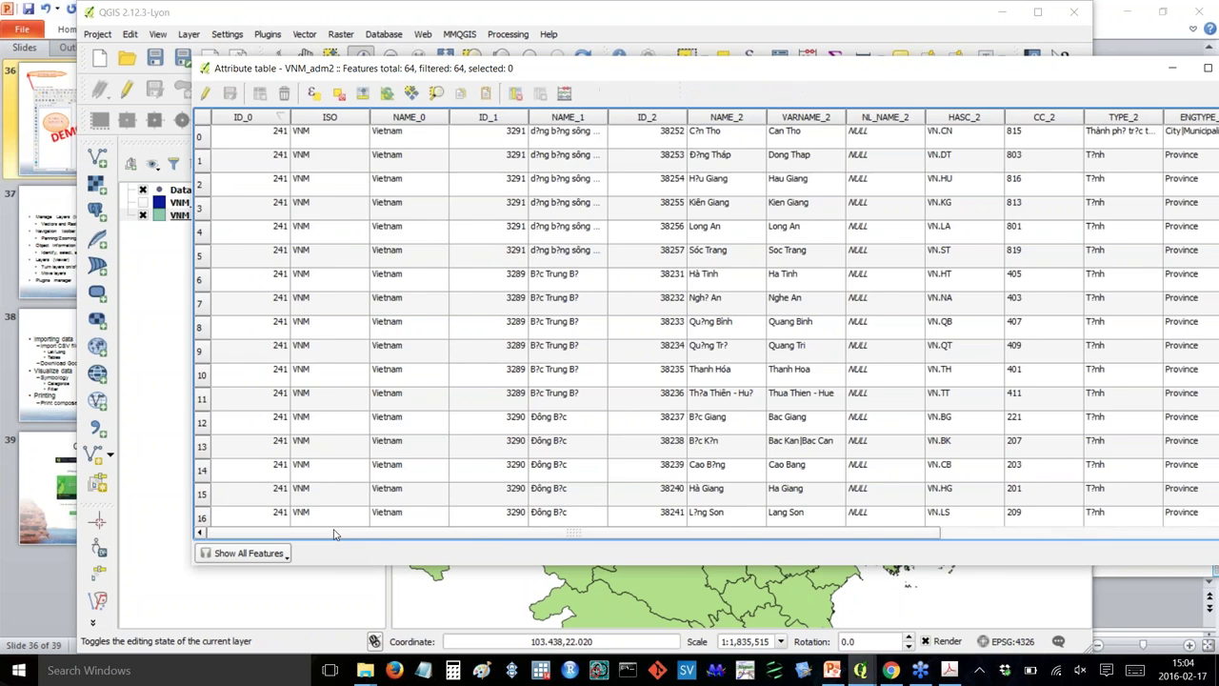
drag(286, 534, 457, 482)
drag(644, 535, 935, 535)
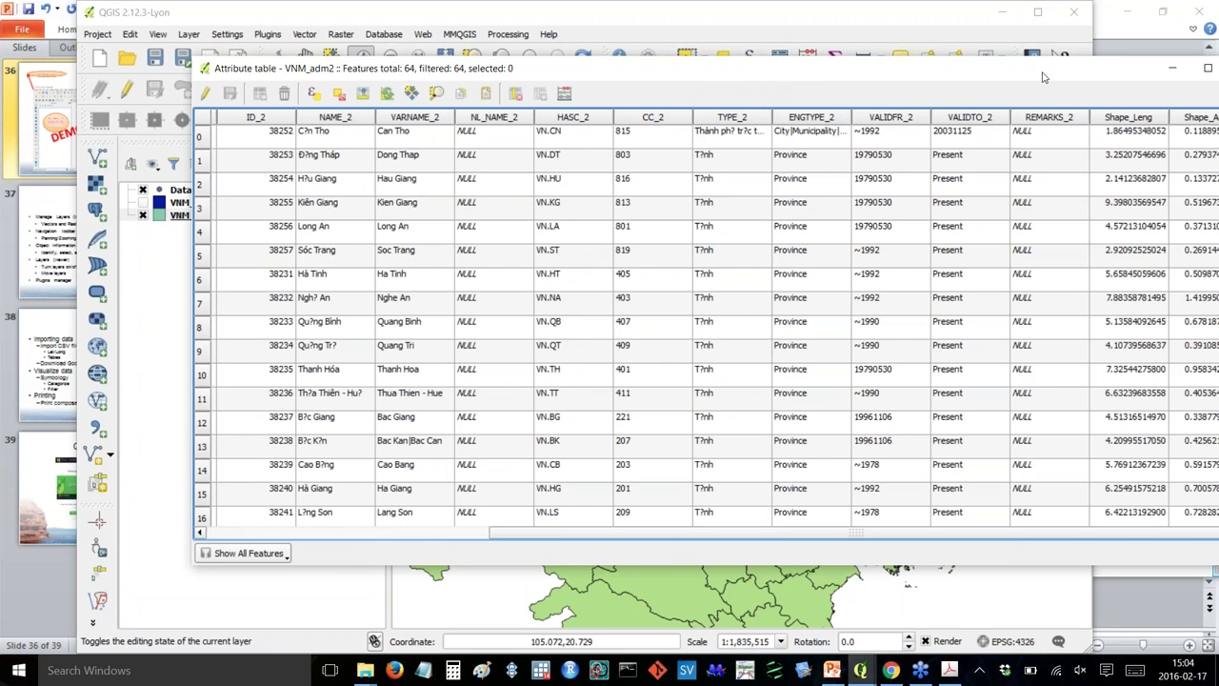
Select rows 1 to 8 in the VNM_adm2 attribute table and zoom to the layer to view those provinces on the map.
drag(1044, 87, 1164, 111)
drag(324, 191, 324, 362)
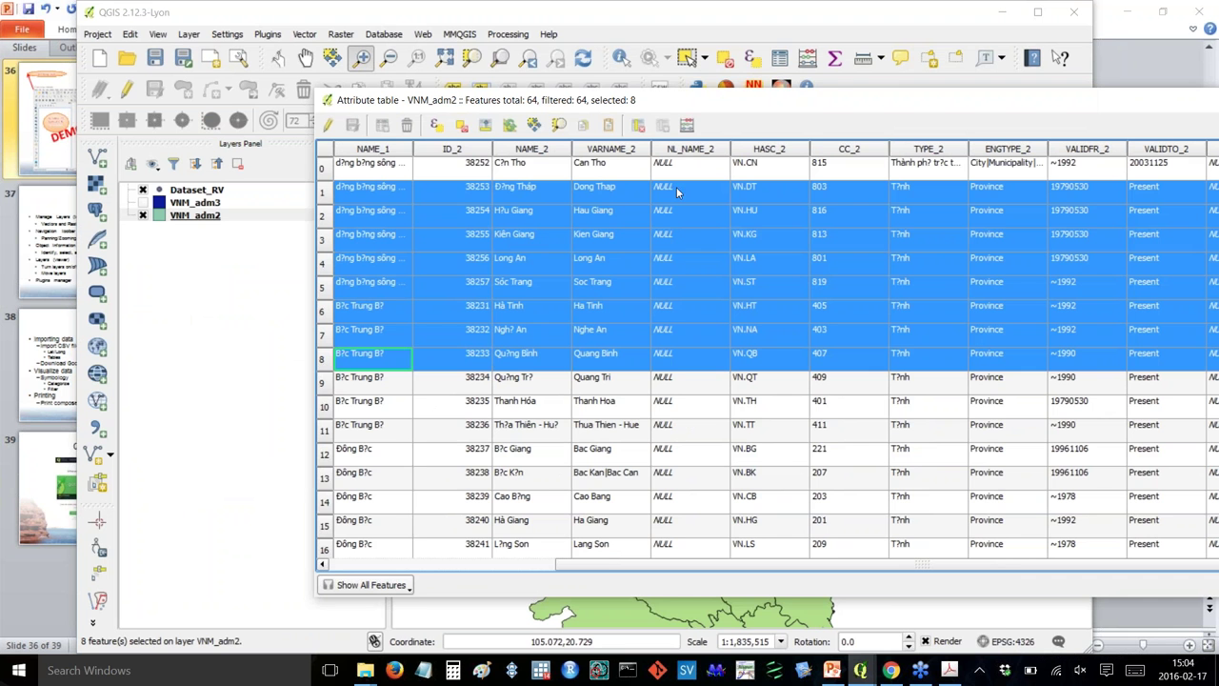
drag(659, 106, 811, 76)
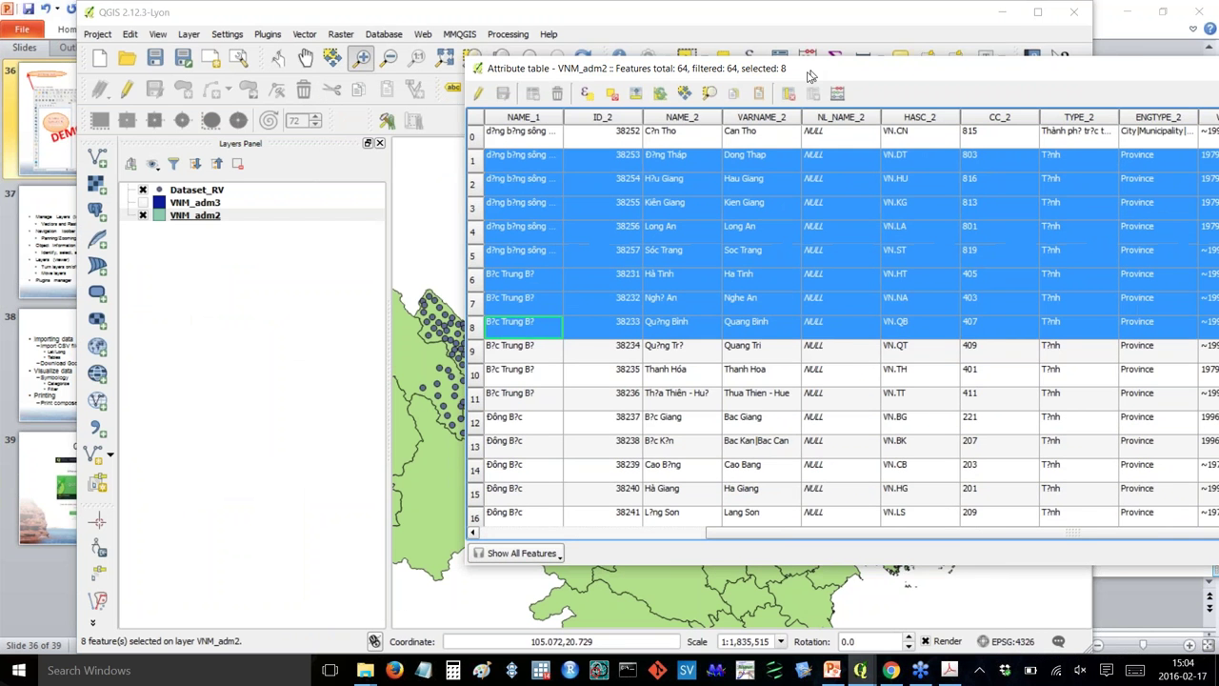
click(250, 216)
right_click(262, 222)
click(324, 233)
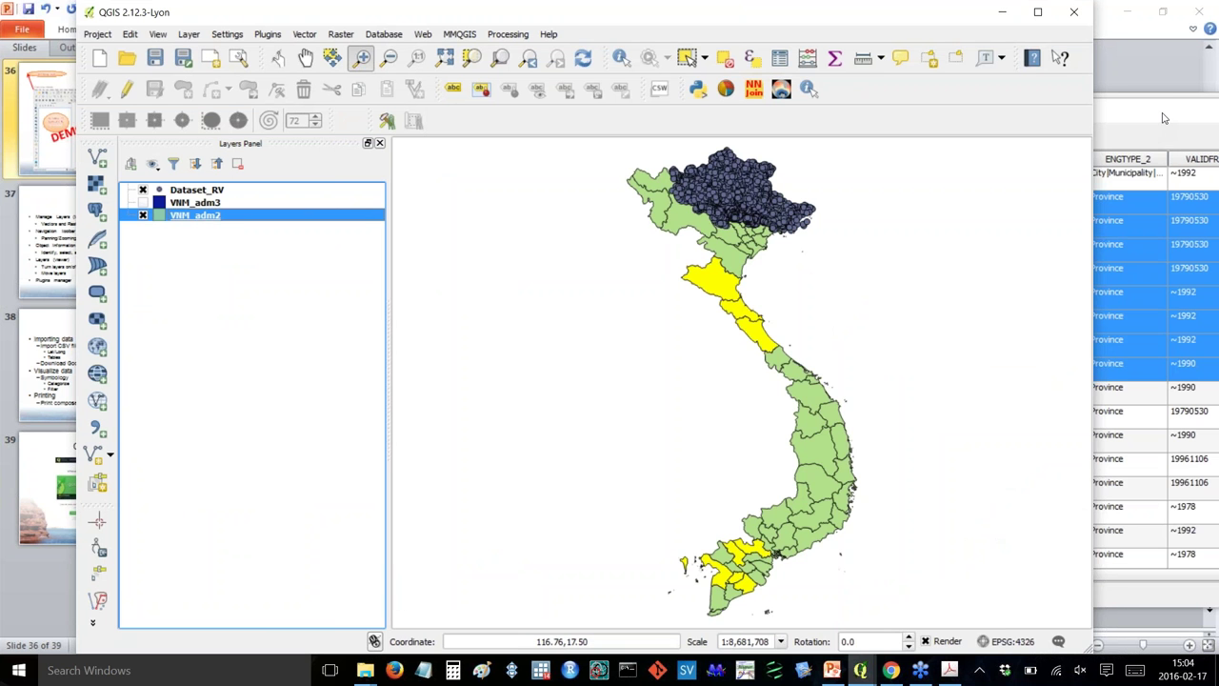
click(1164, 118)
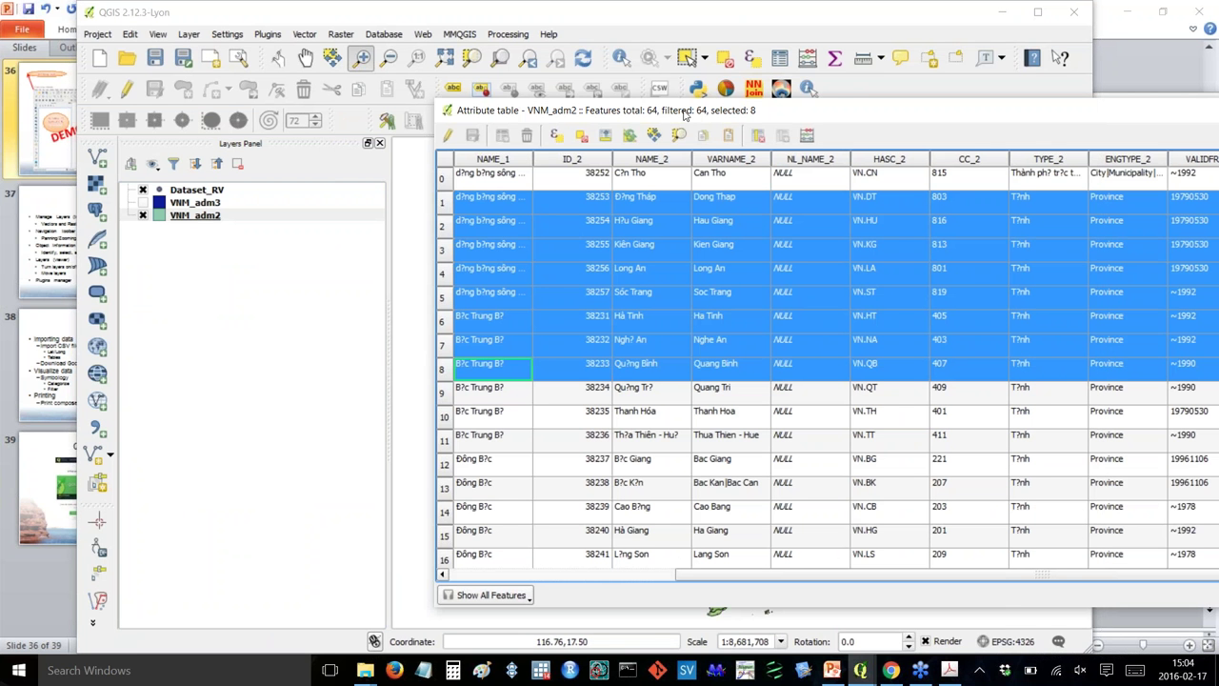
drag(683, 114, 313, 130)
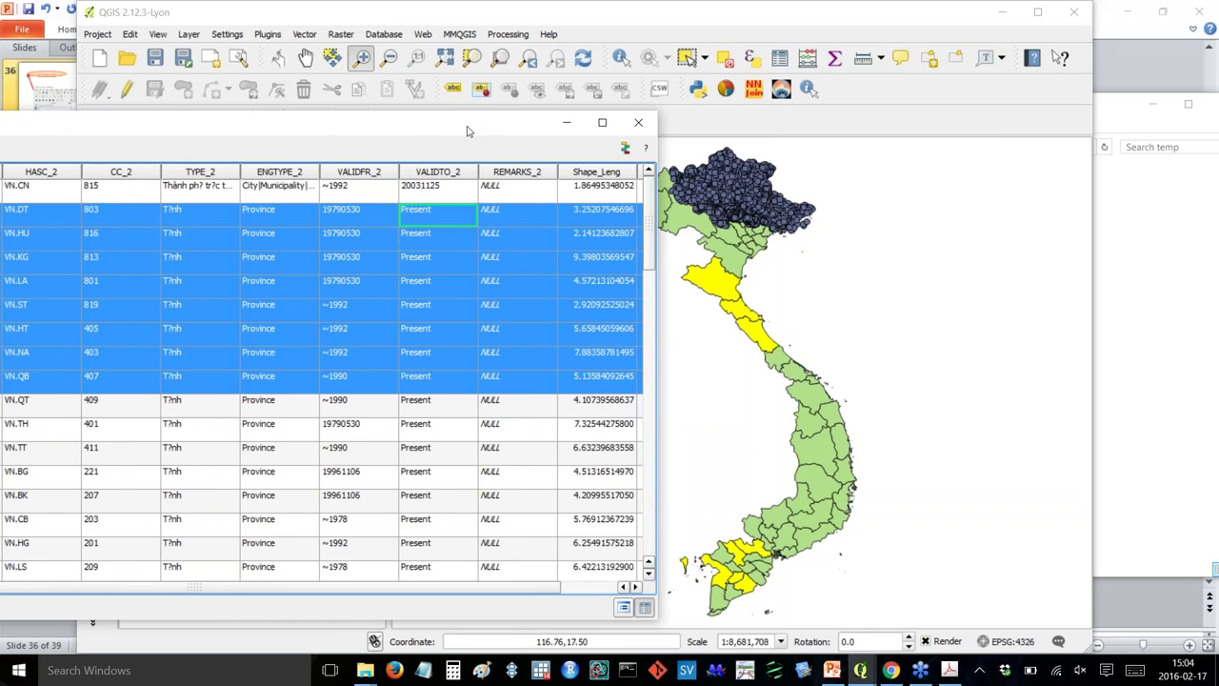
Select the northern provinces around the commune points with a rectangle on the map and examine their rows in the attribute table.
drag(467, 131, 1057, 375)
drag(679, 143, 828, 232)
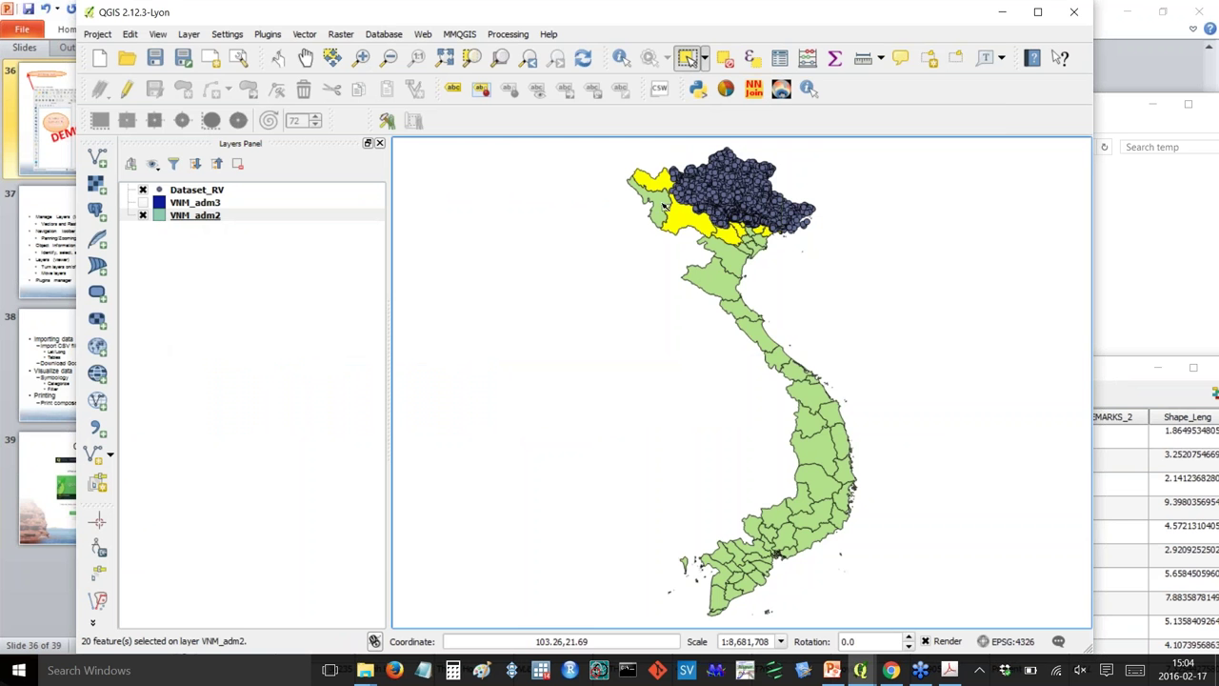
click(1123, 379)
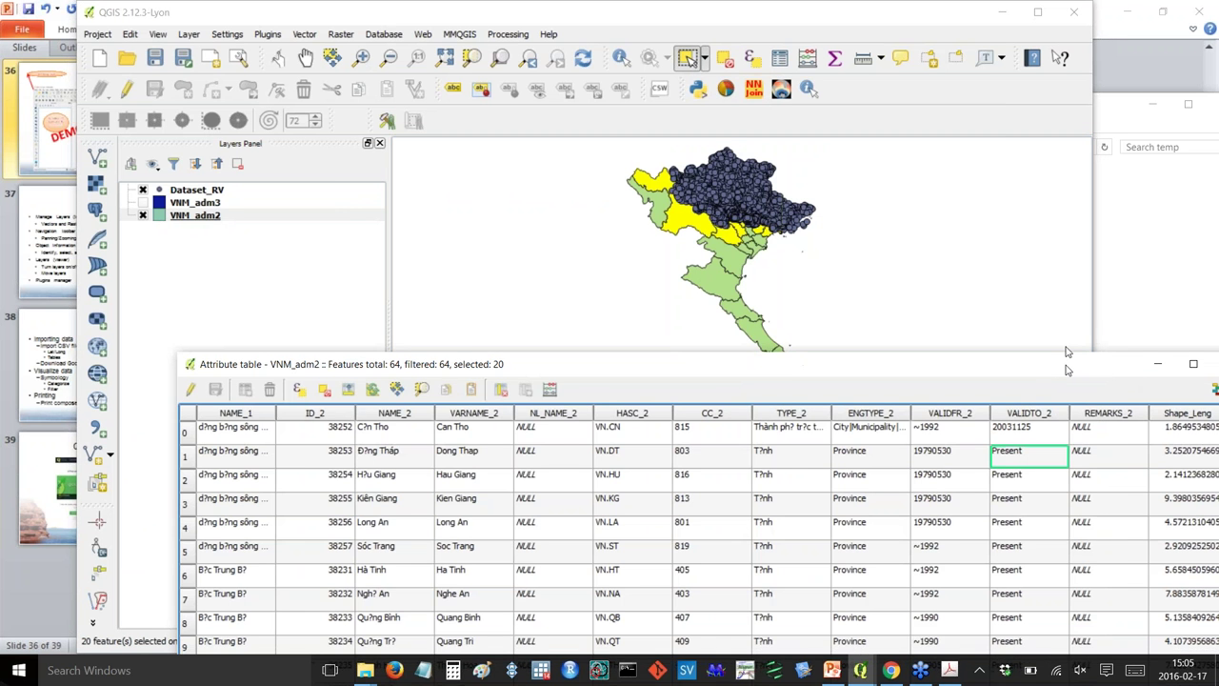
drag(1067, 370, 1023, 105)
scroll(493, 350, down, 6)
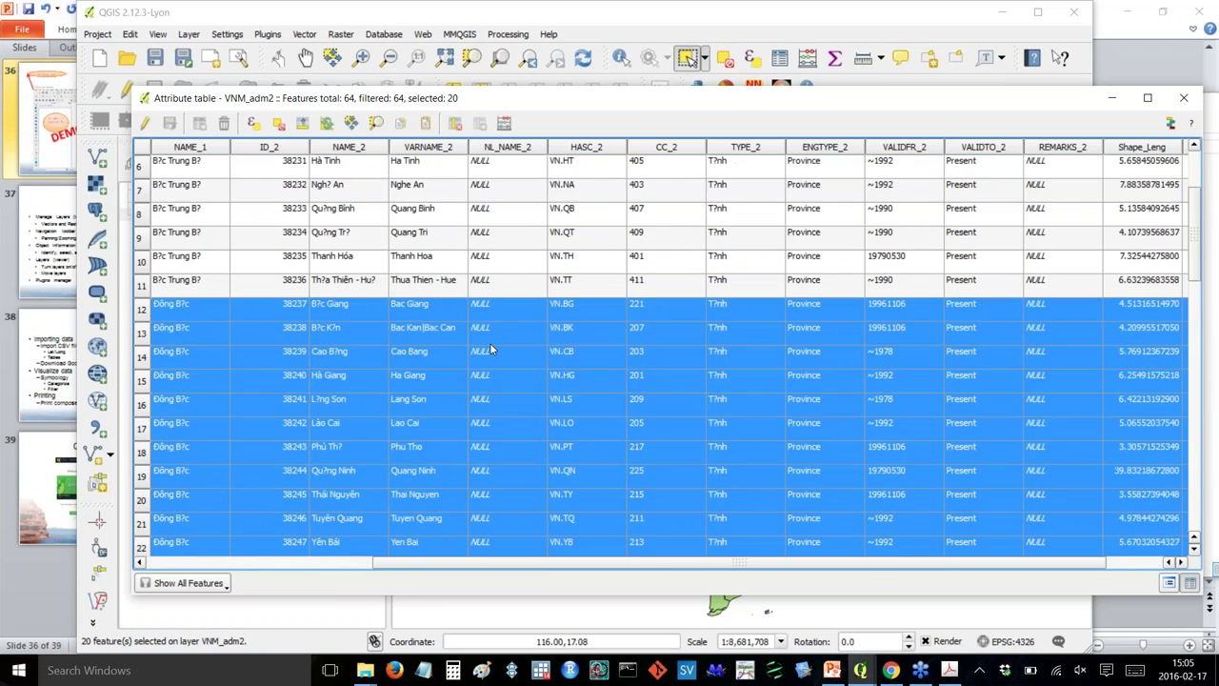
scroll(490, 345, down, 2)
scroll(491, 342, down, 1)
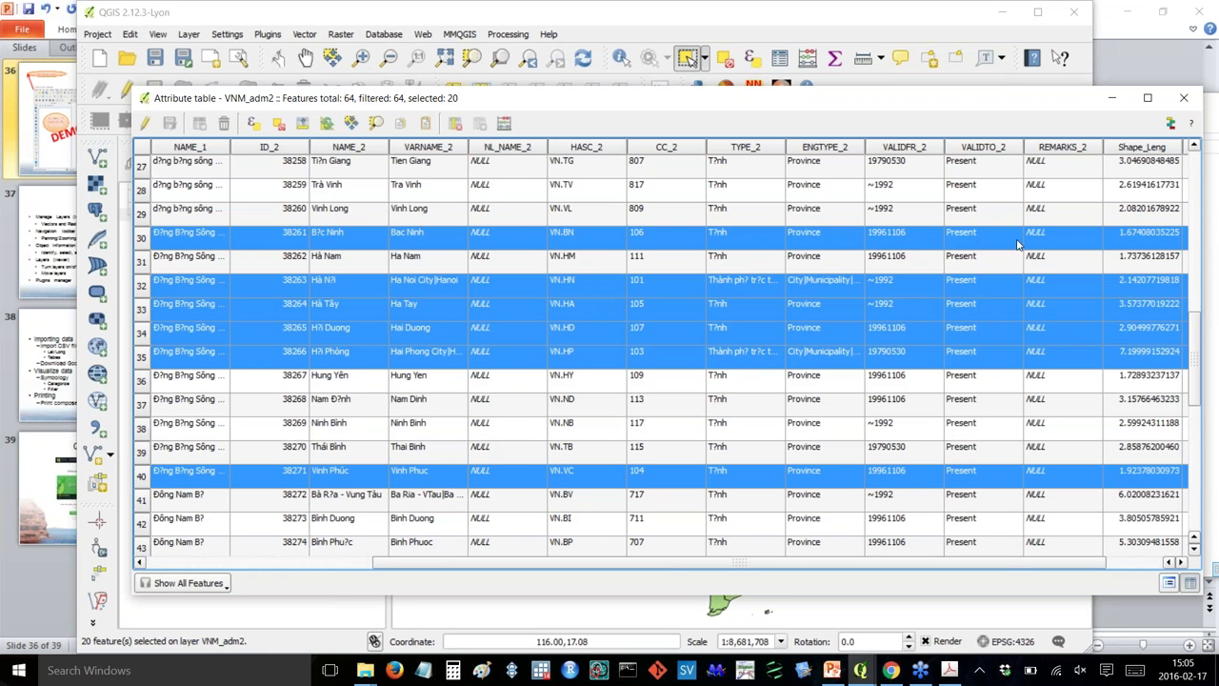
Close the attribute table, zoom in on northern Vietnam and deselect all features.
click(1186, 99)
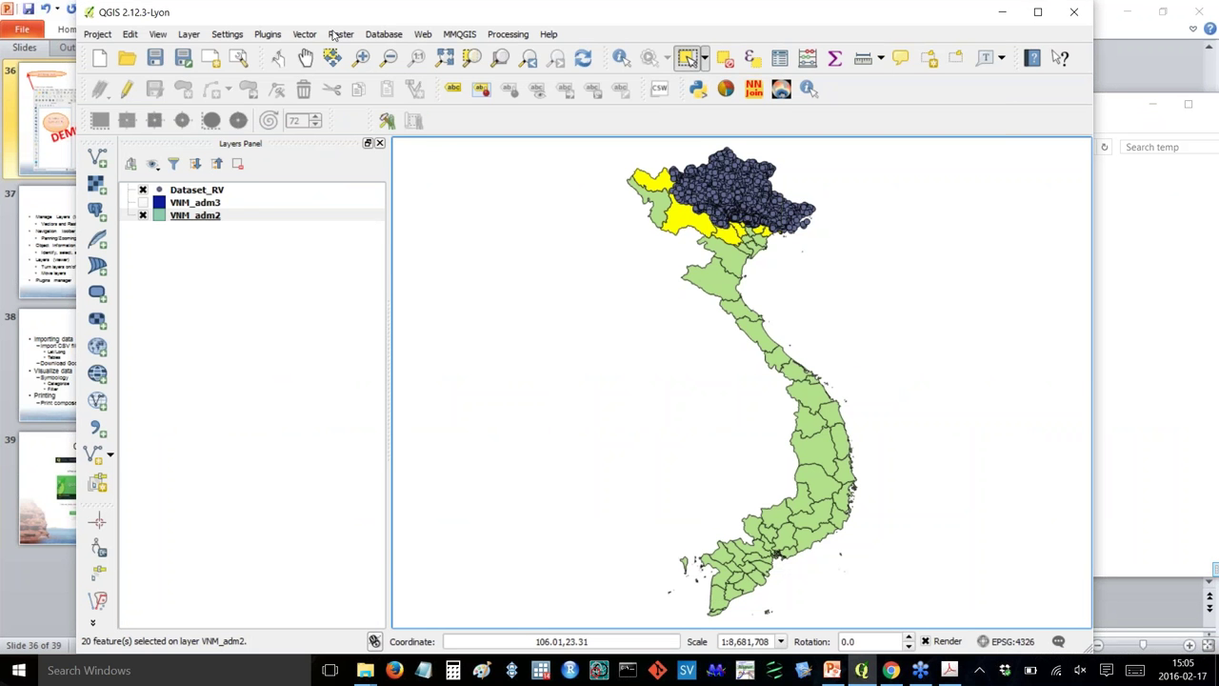
click(361, 57)
drag(661, 141, 852, 277)
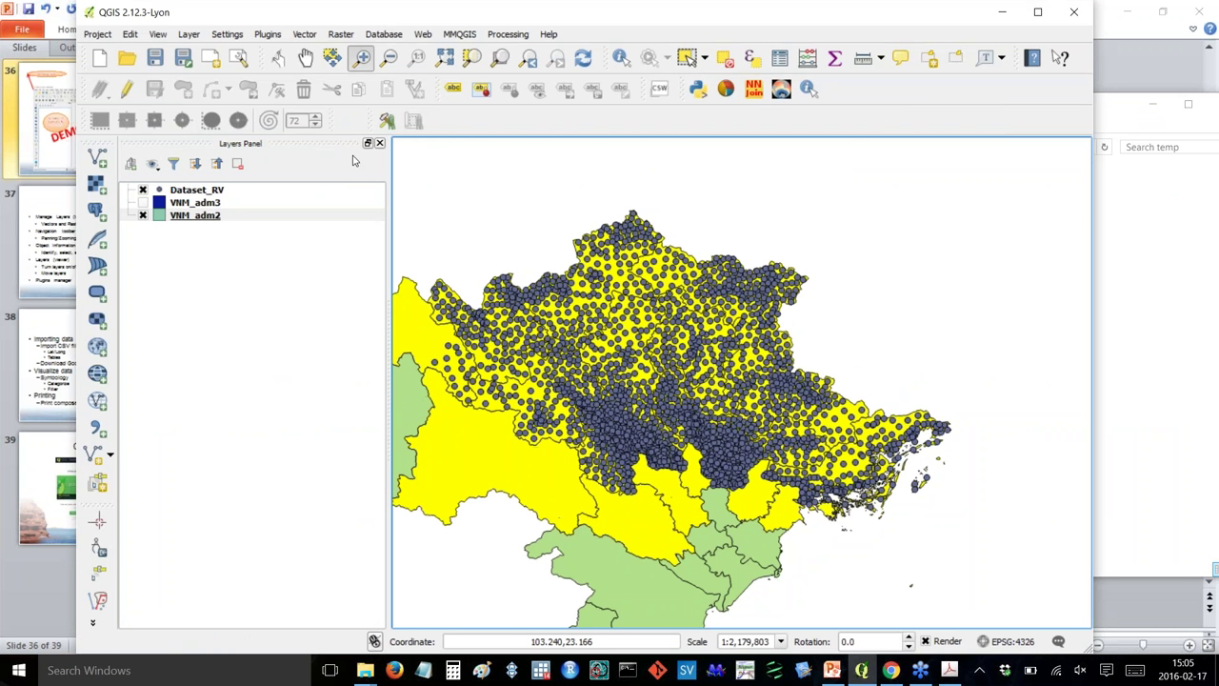
click(726, 59)
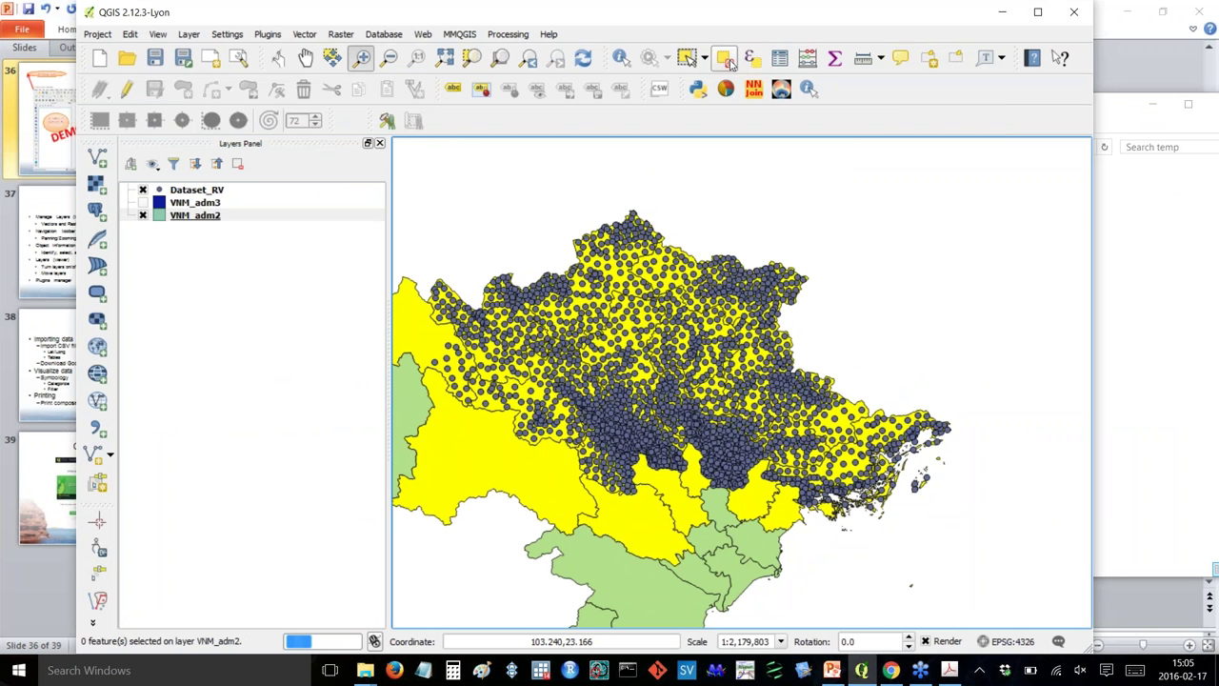
Create a new print composer titled Figure1 and arrange its window so the whole page is visible.
click(99, 35)
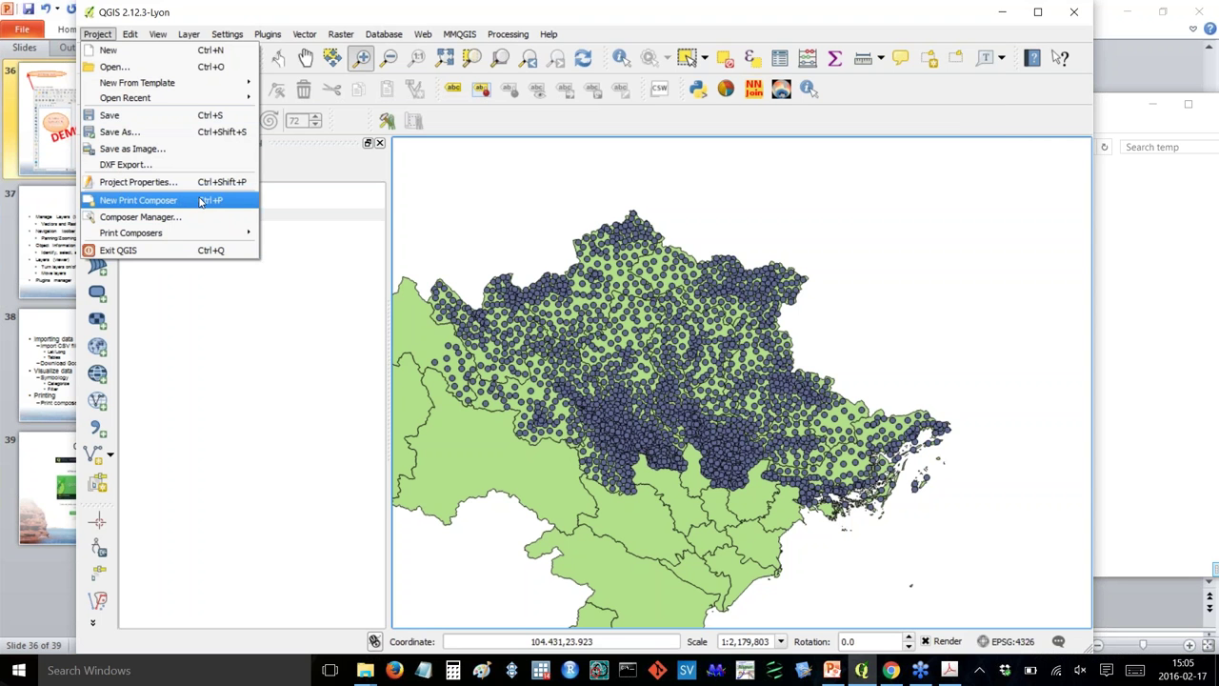
click(201, 202)
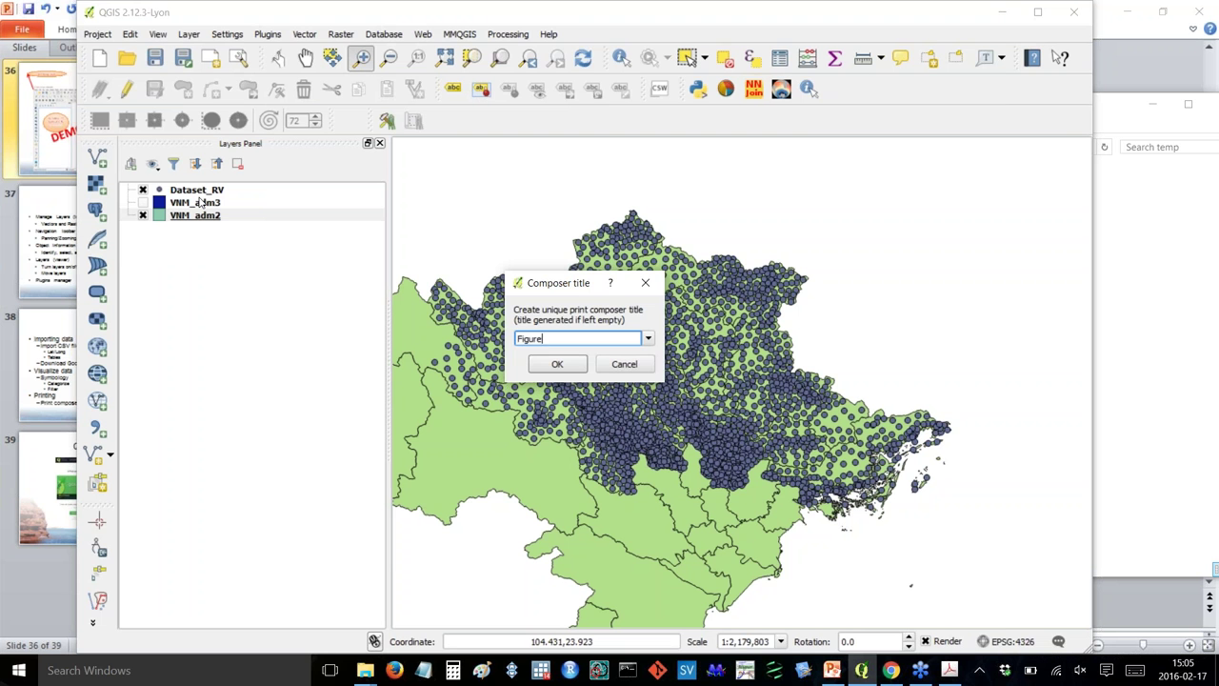
key(Return)
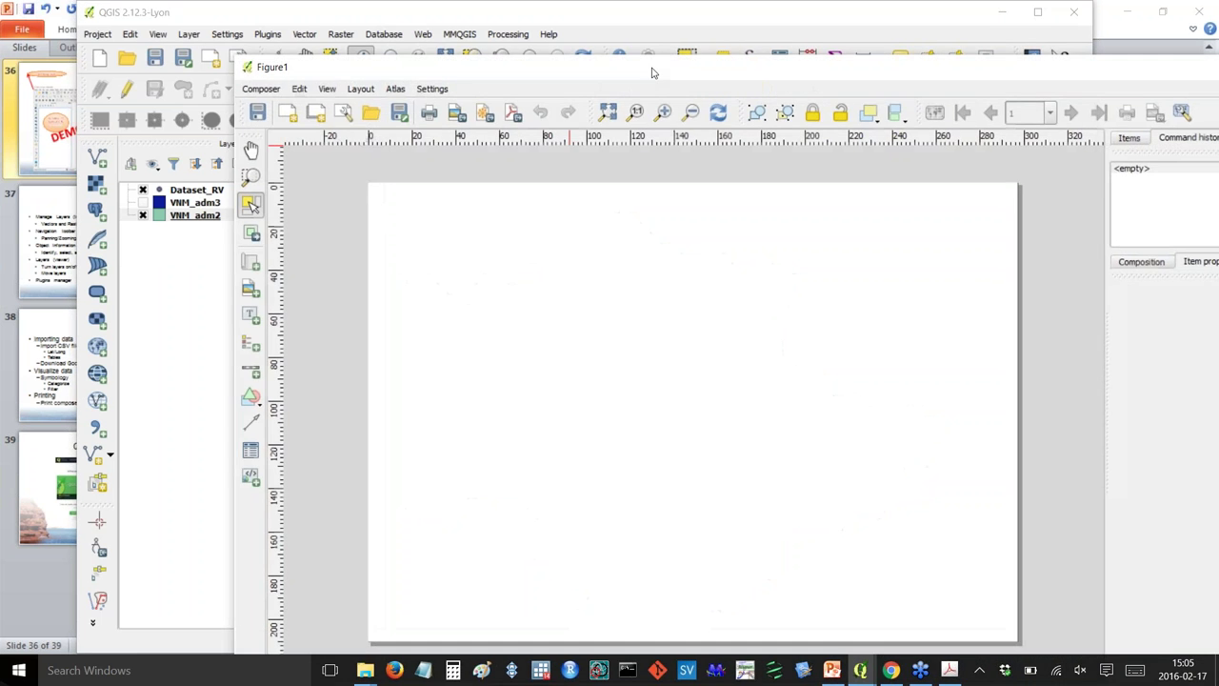
drag(651, 63, 524, 3)
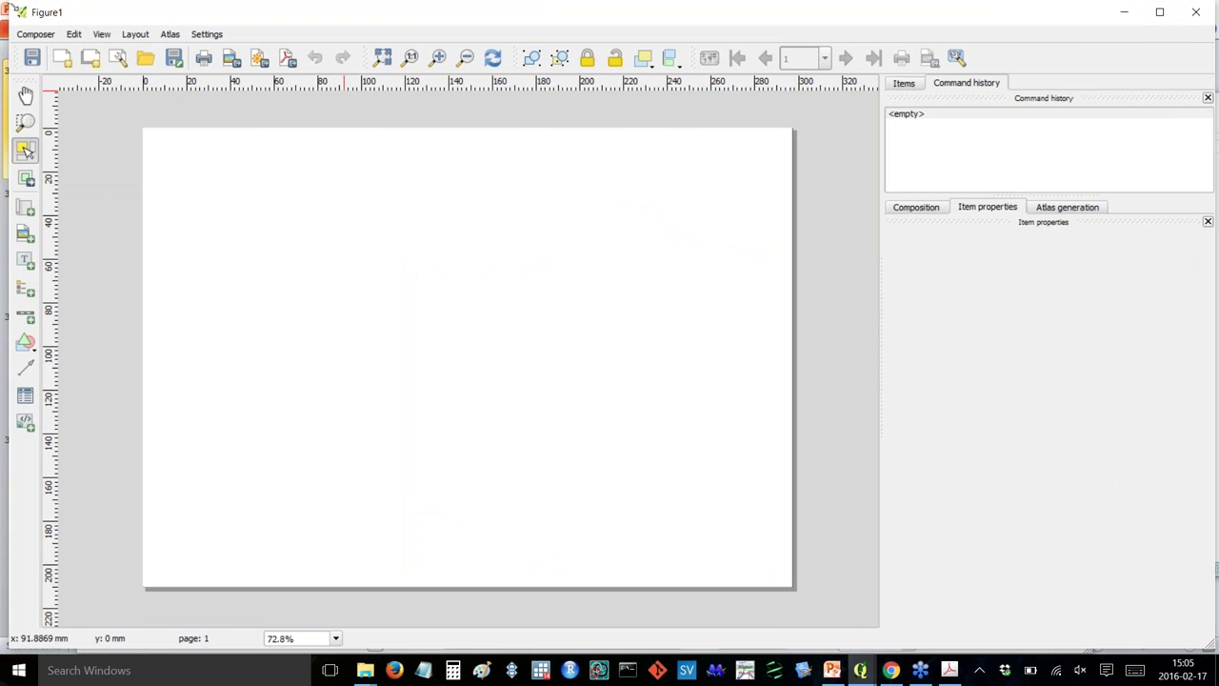
drag(38, 12, 258, 41)
scroll(428, 258, down, 1)
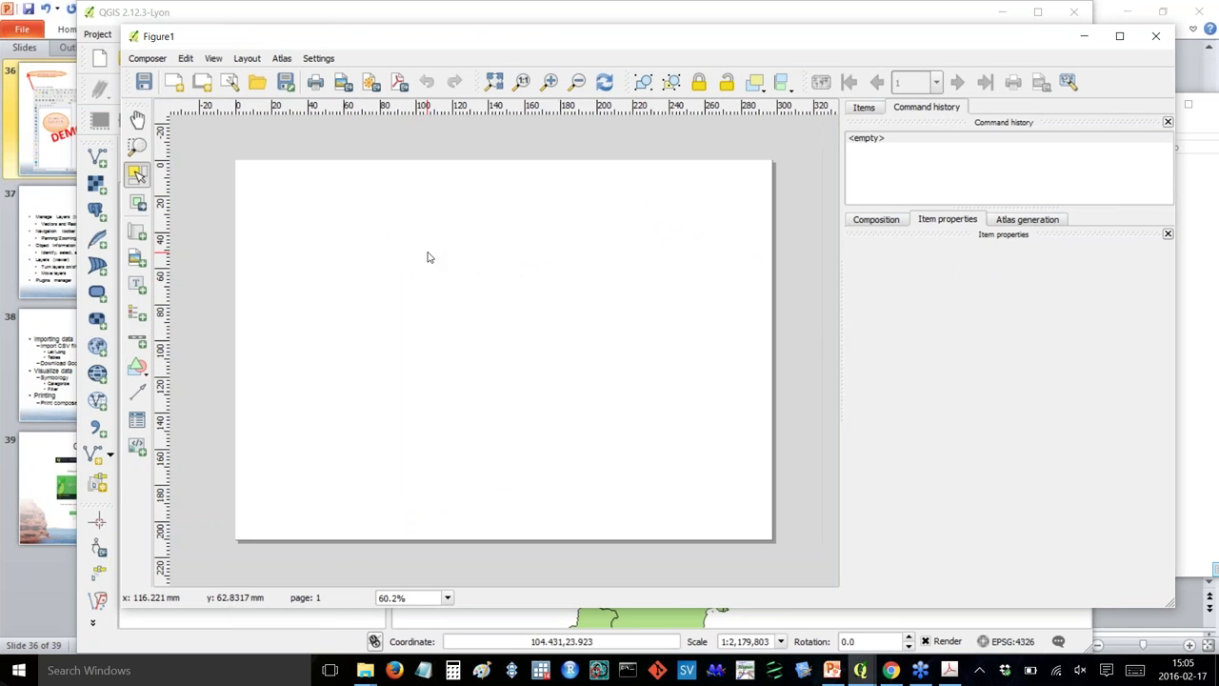
Add a map about 170 by 180 mm on the page's left side and place a scale bar just above the mapped points.
click(139, 234)
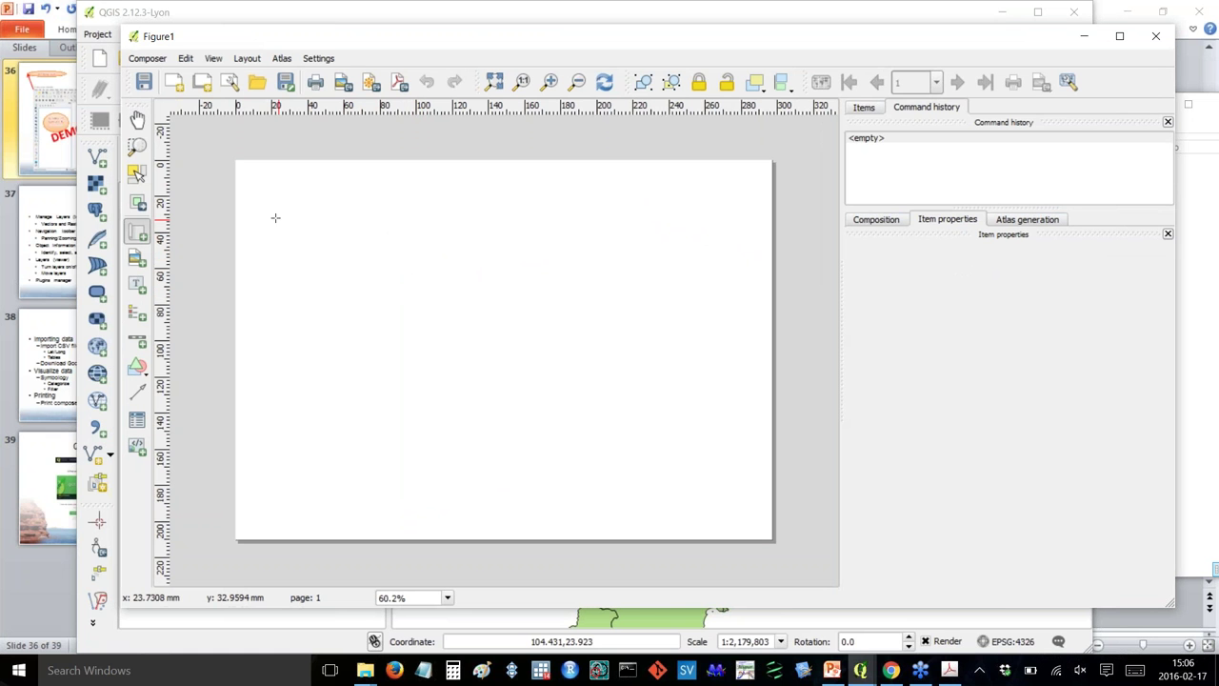
drag(249, 186, 562, 492)
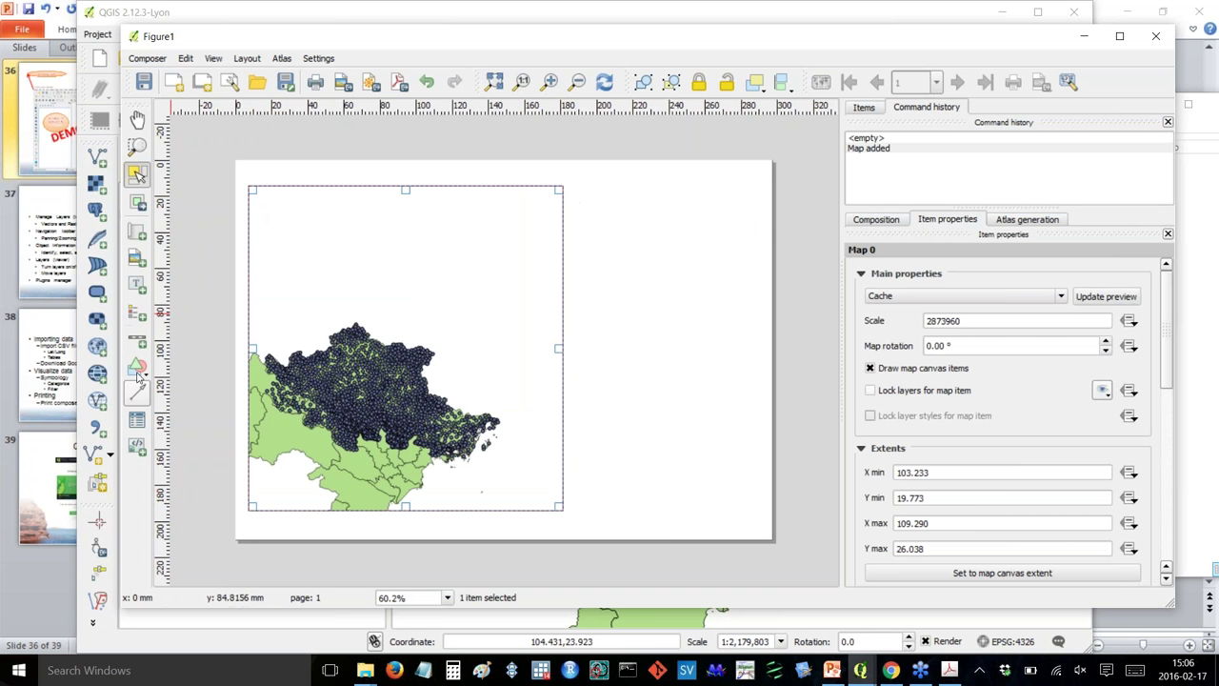
click(138, 338)
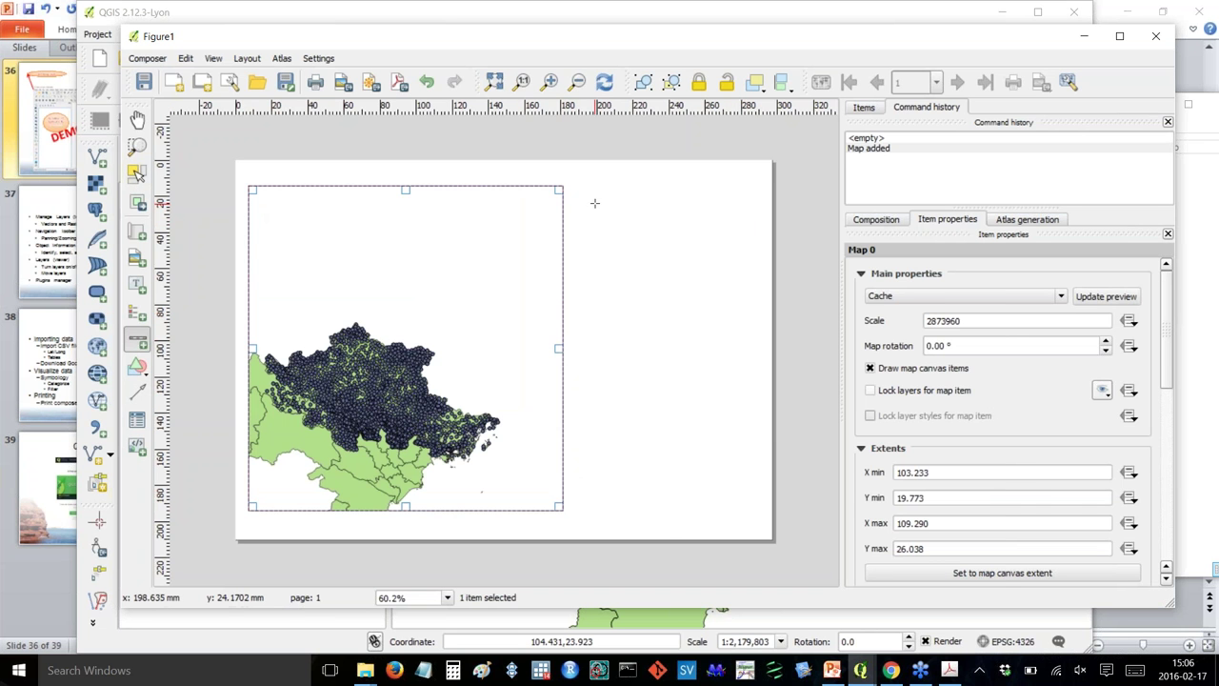
click(644, 224)
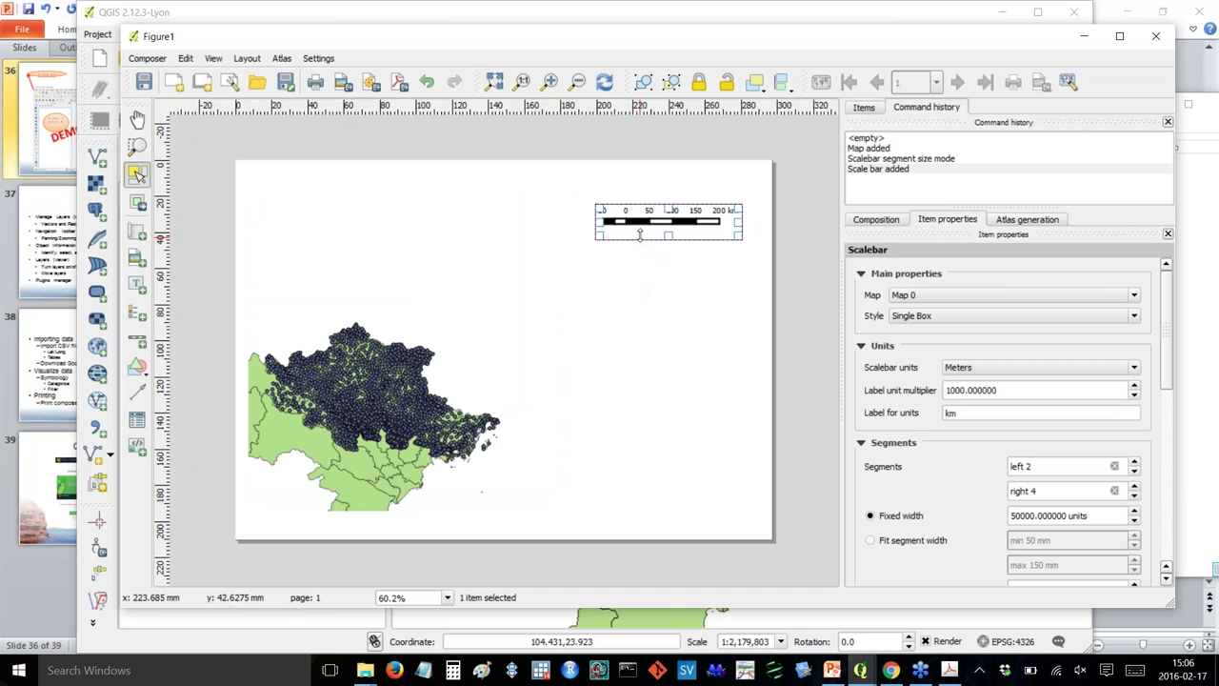
drag(645, 221, 407, 288)
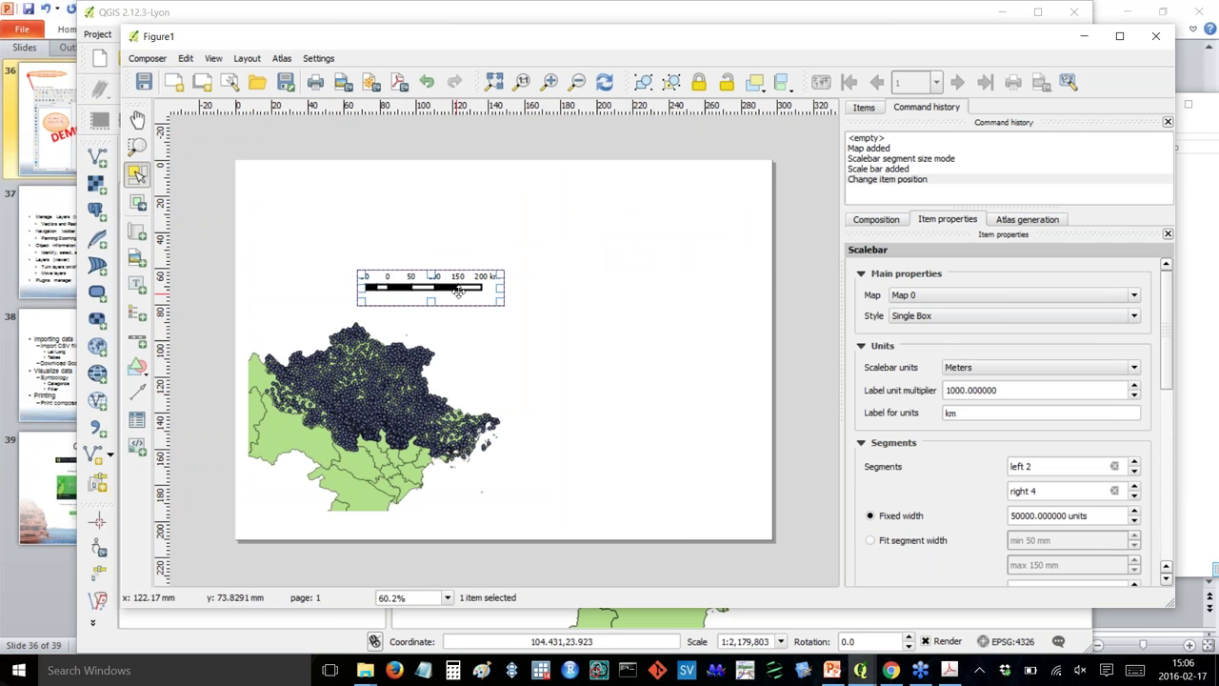
click(551, 362)
click(586, 373)
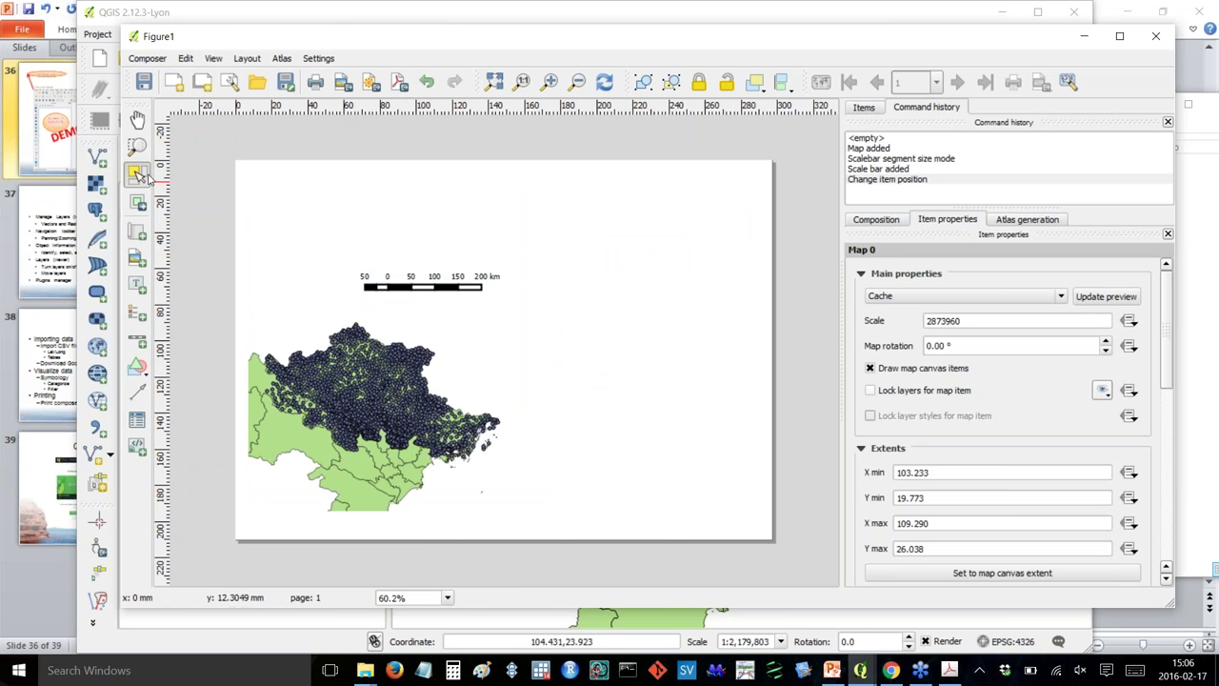
Add a label about 120 by 35 mm near the page's upper-left corner with the text "My first map!".
click(136, 288)
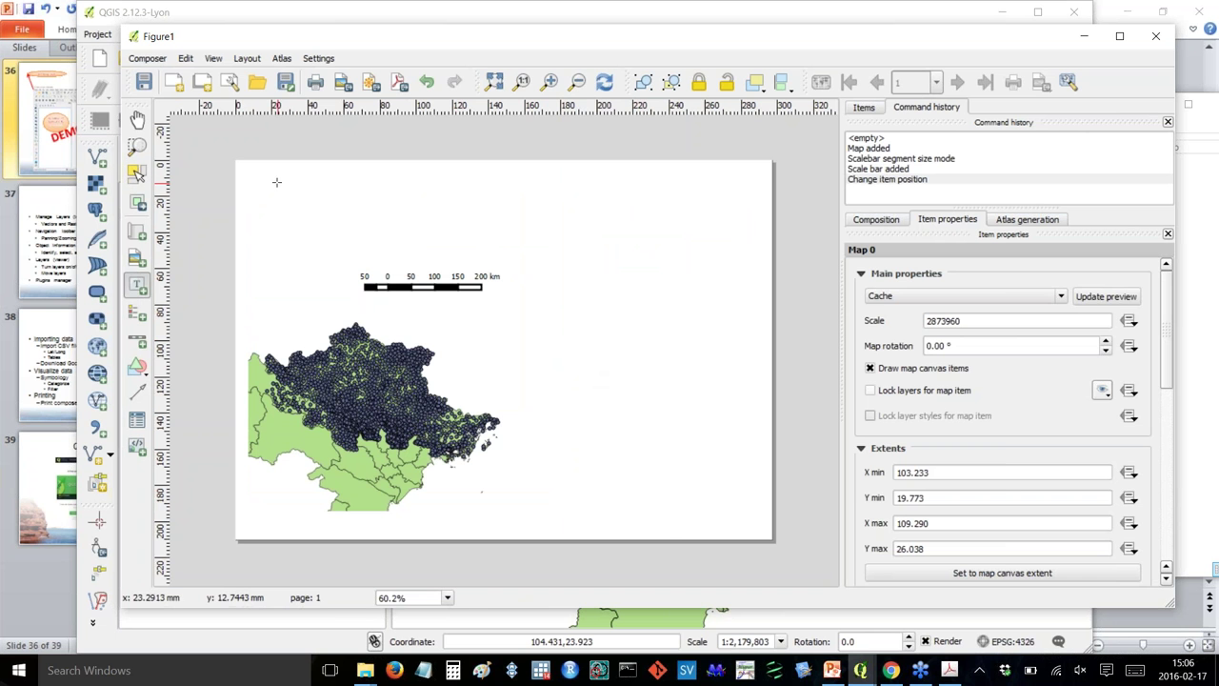
drag(265, 180, 484, 240)
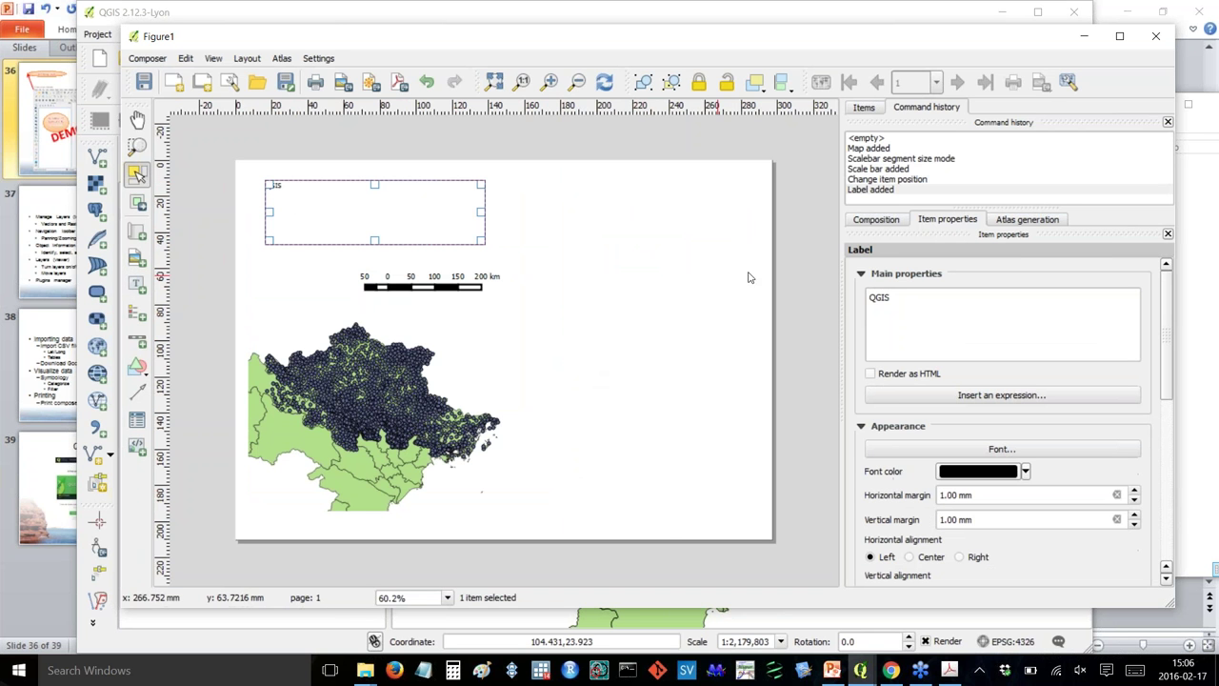
click(914, 299)
key(ctrl+a)
text(My f)
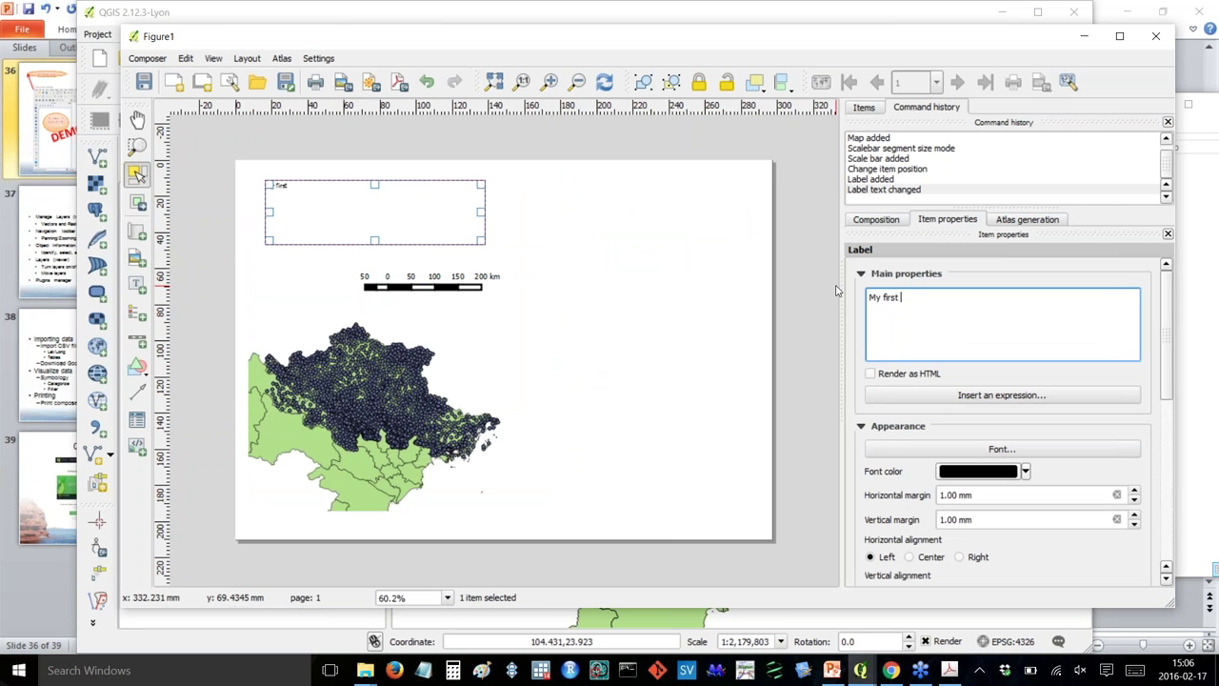
text(irst map!)
Enlarge the font of the "My first map!" label and deselect it.
click(1048, 454)
scroll(790, 314, down, 2)
click(736, 285)
click(703, 452)
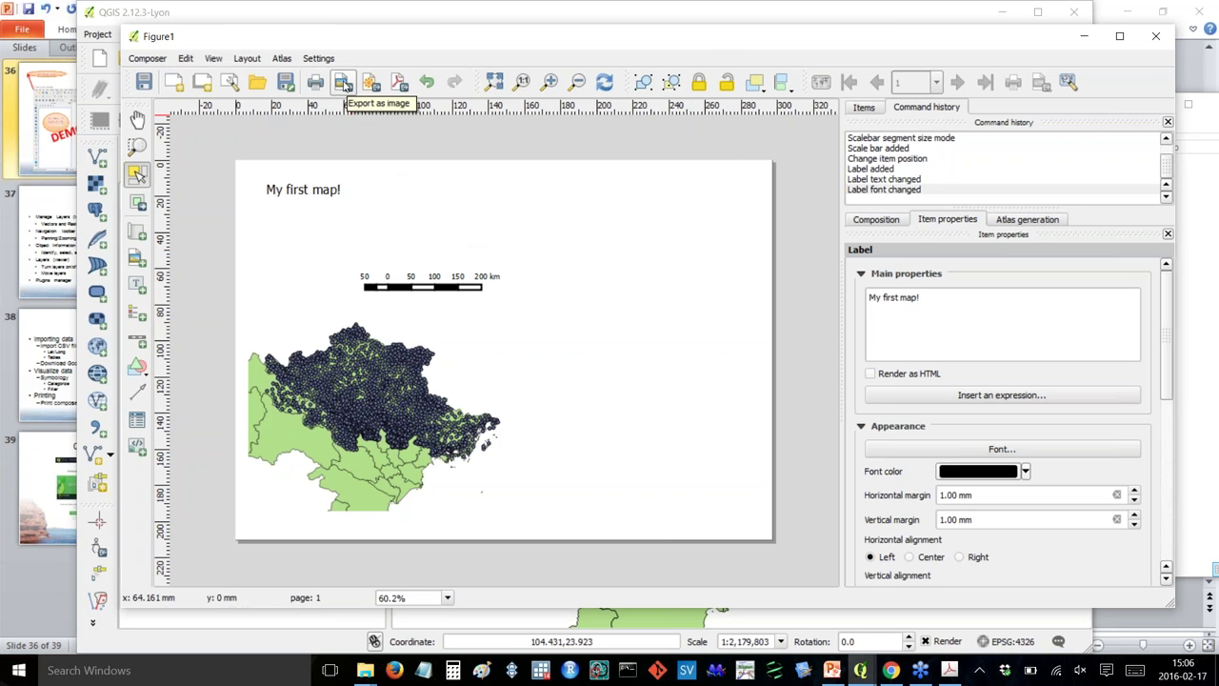
Export the composition to the temp folder as a PNG image named "My first map" at 300 dpi.
click(344, 84)
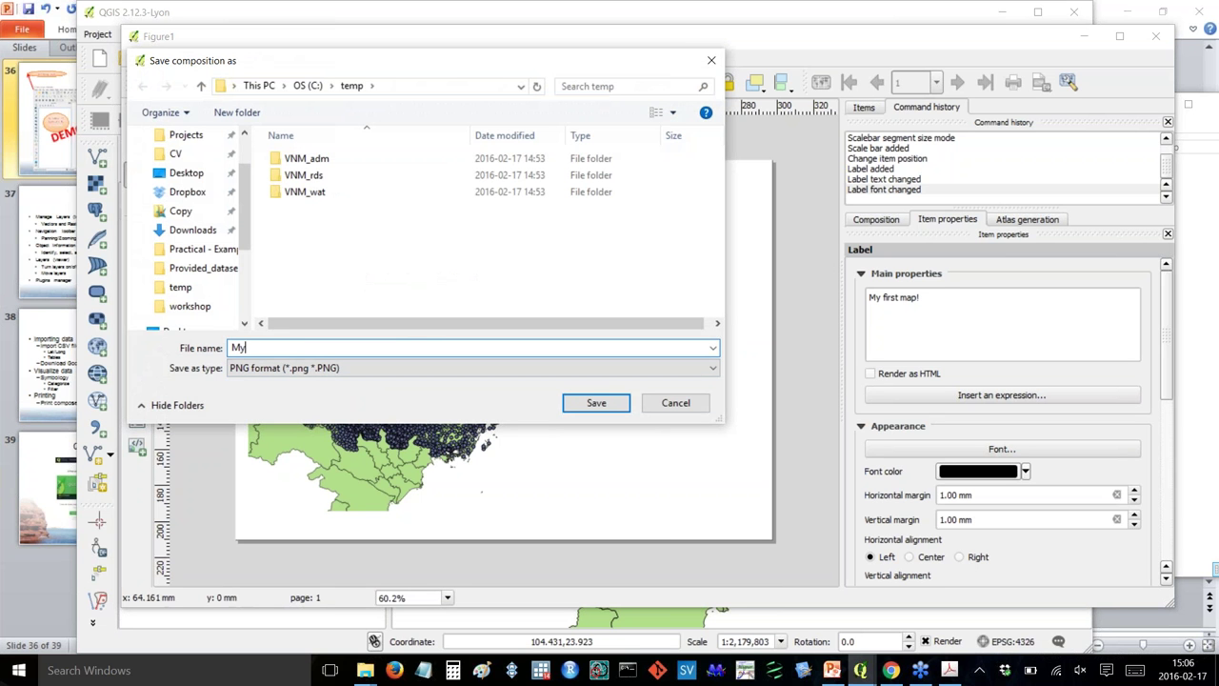
text(My first map)
click(588, 408)
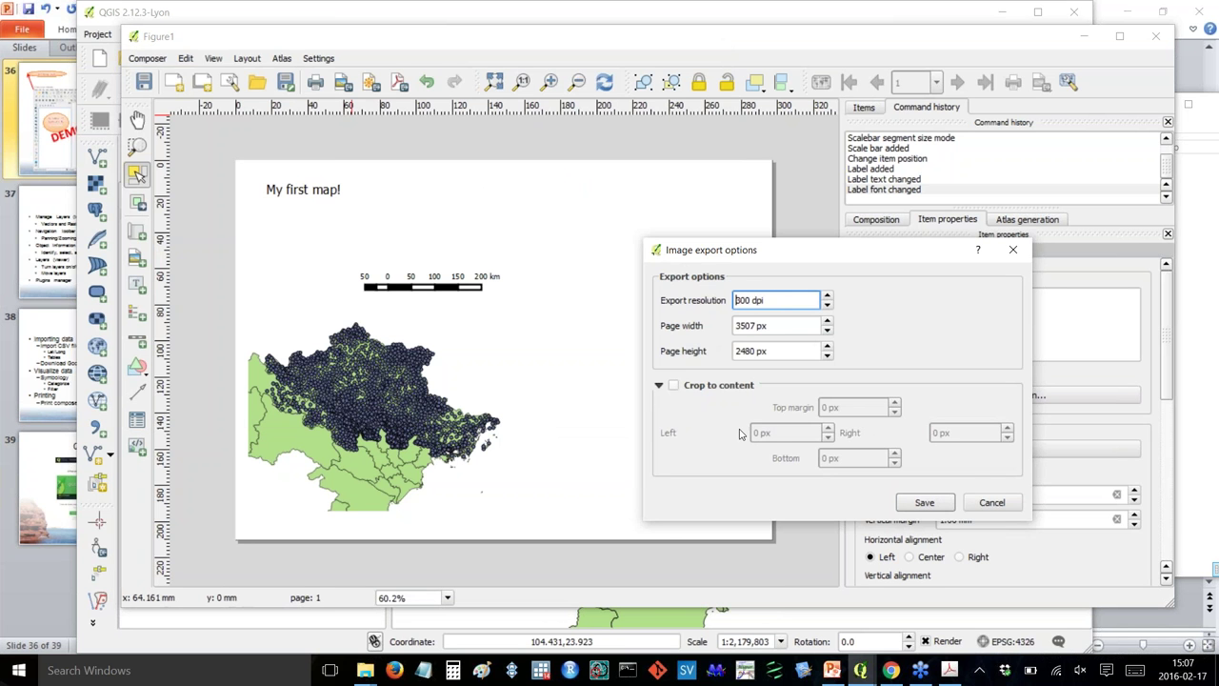
click(924, 505)
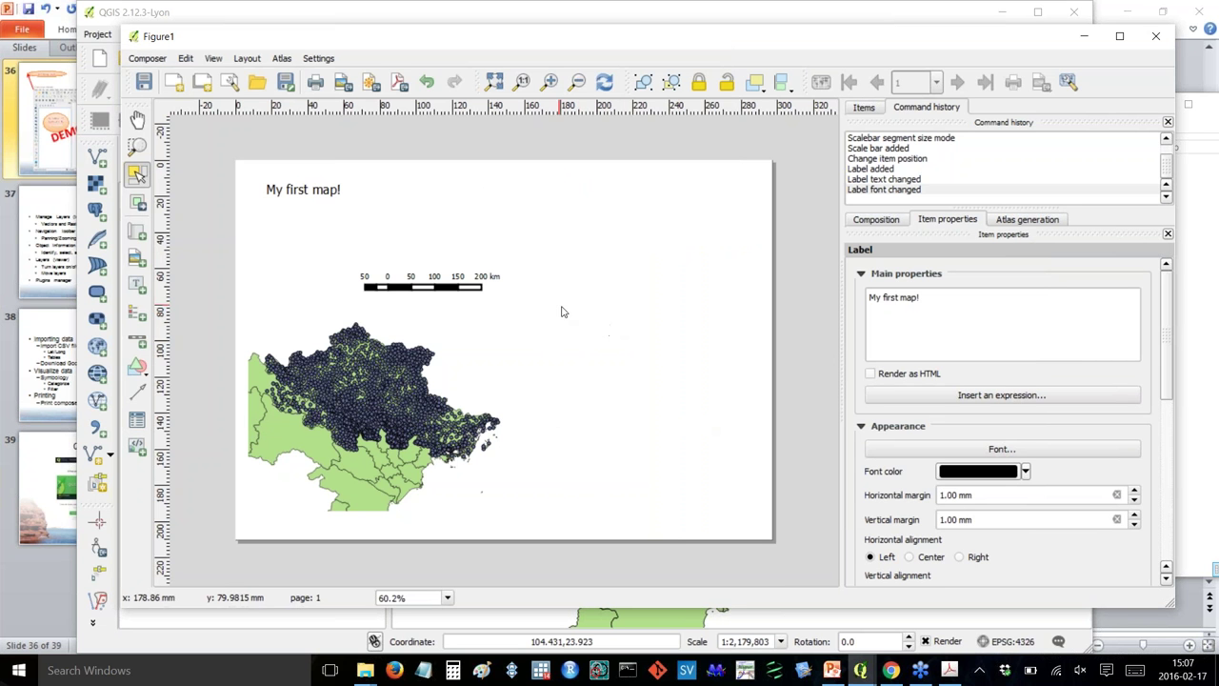
click(645, 19)
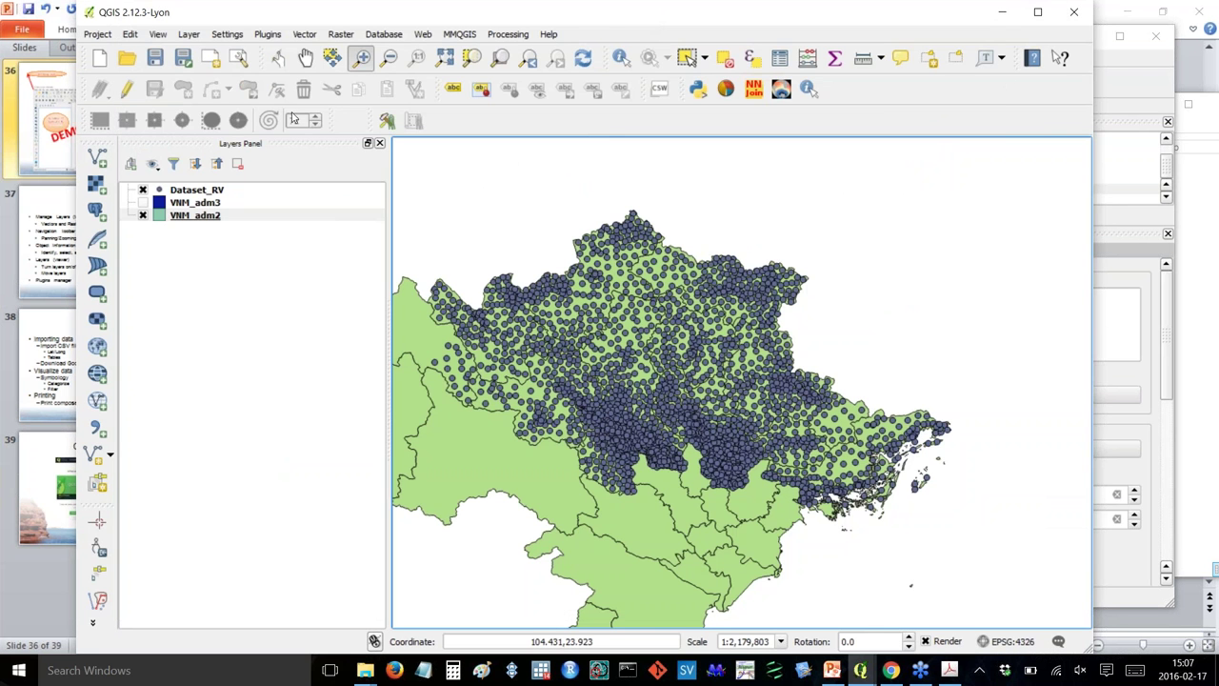
click(1108, 92)
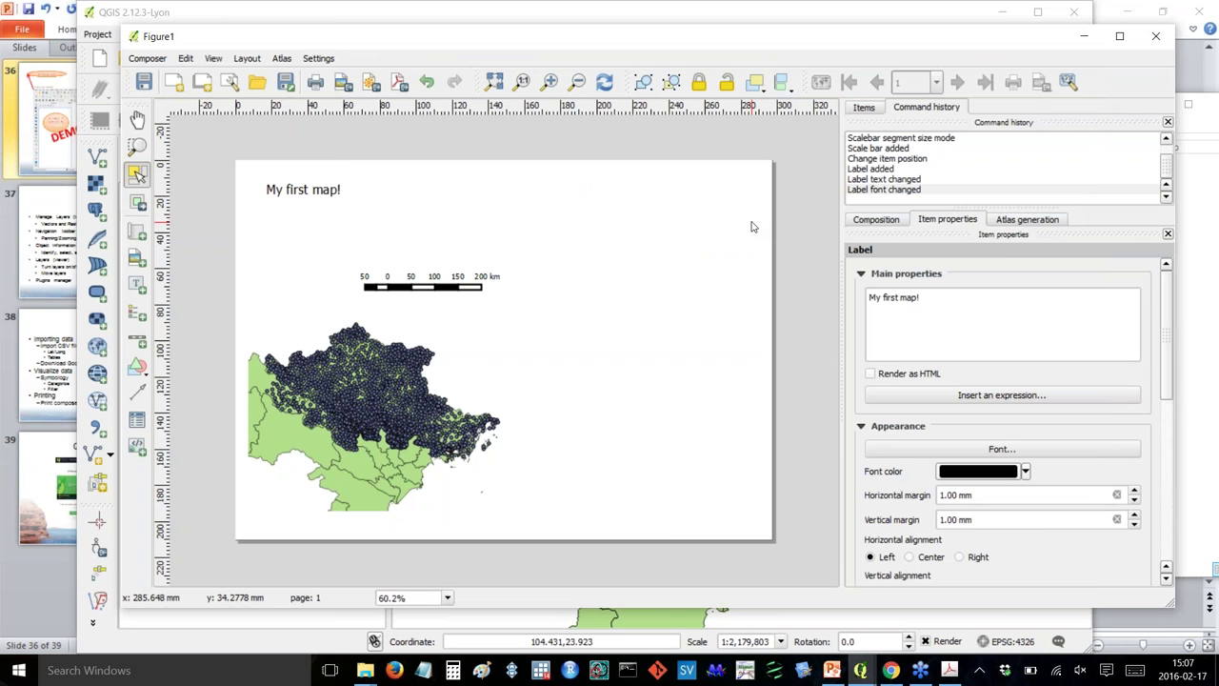
Open My first map.png from the temp folder in File Explorer, examine the exported map and close the image.
click(363, 671)
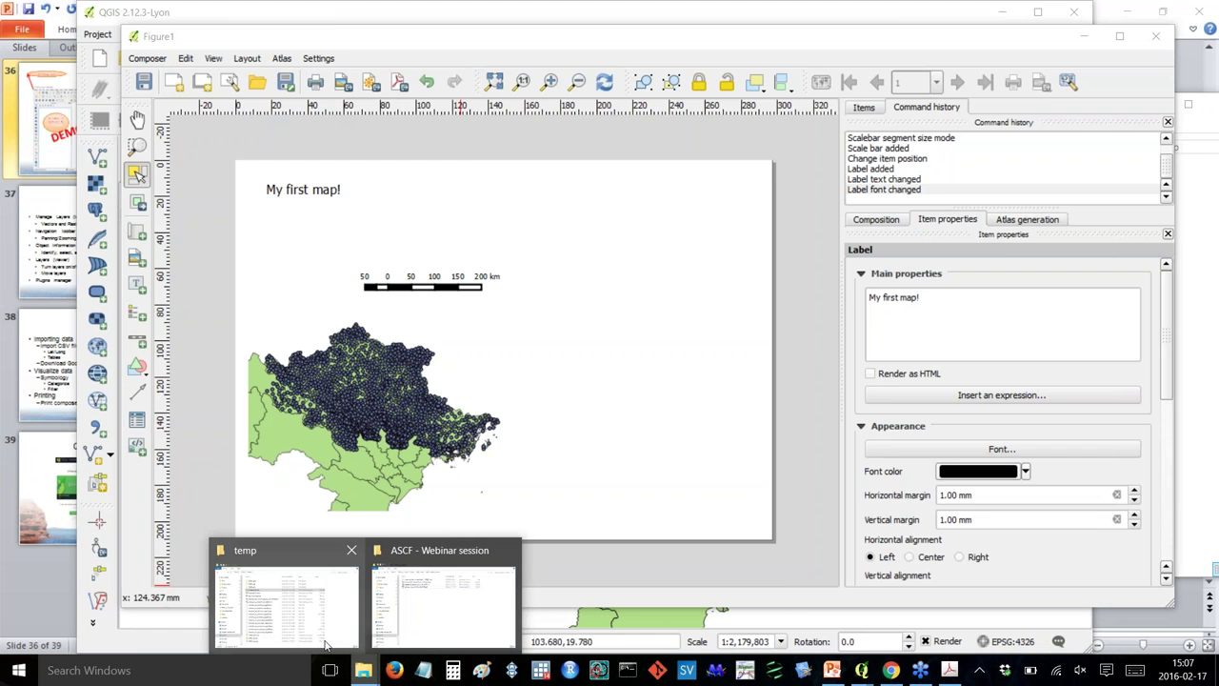
click(325, 645)
click(657, 282)
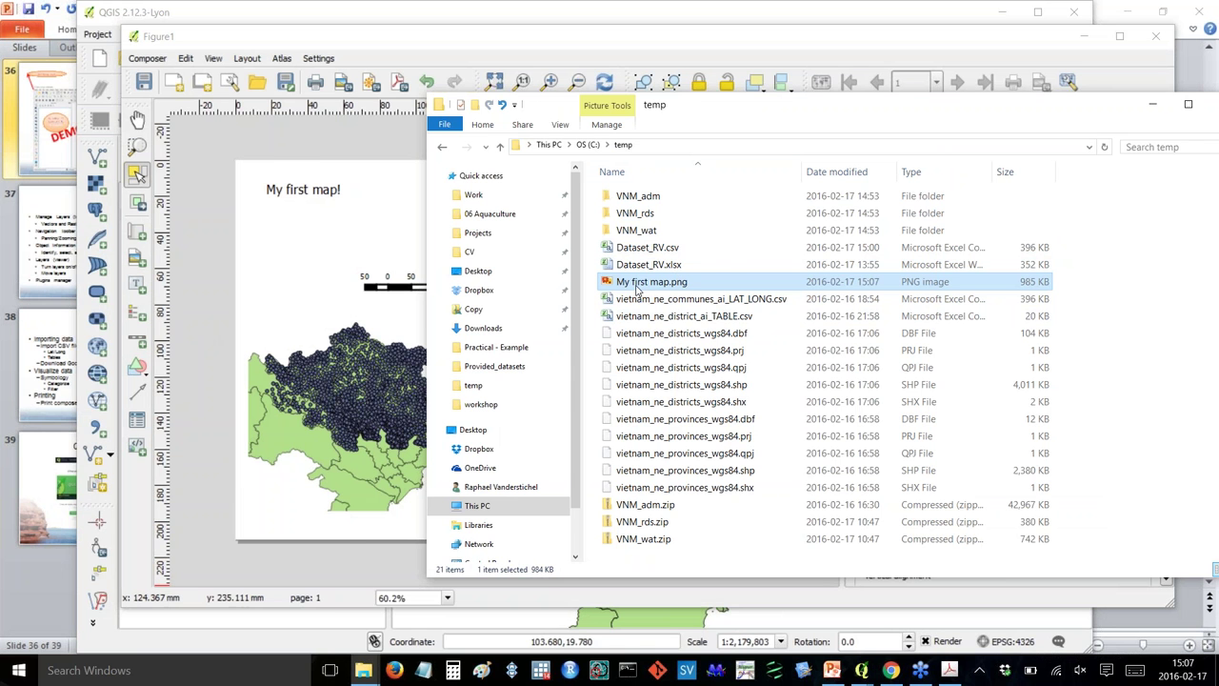
double_click(636, 286)
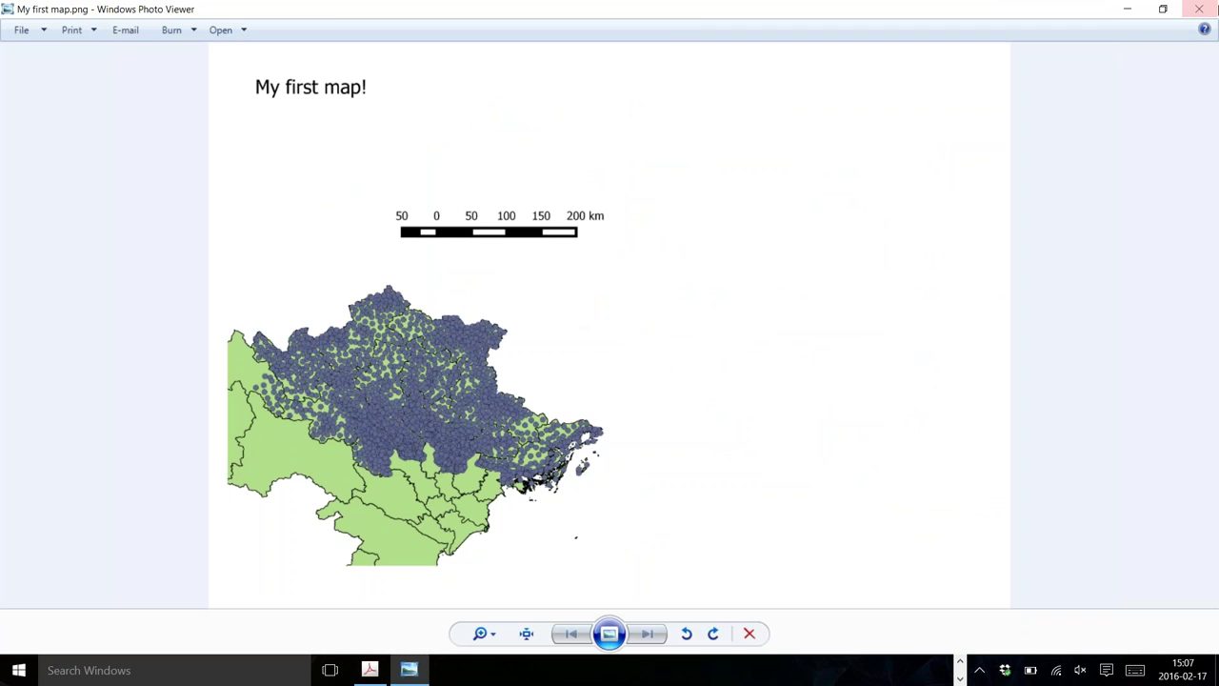
click(1199, 10)
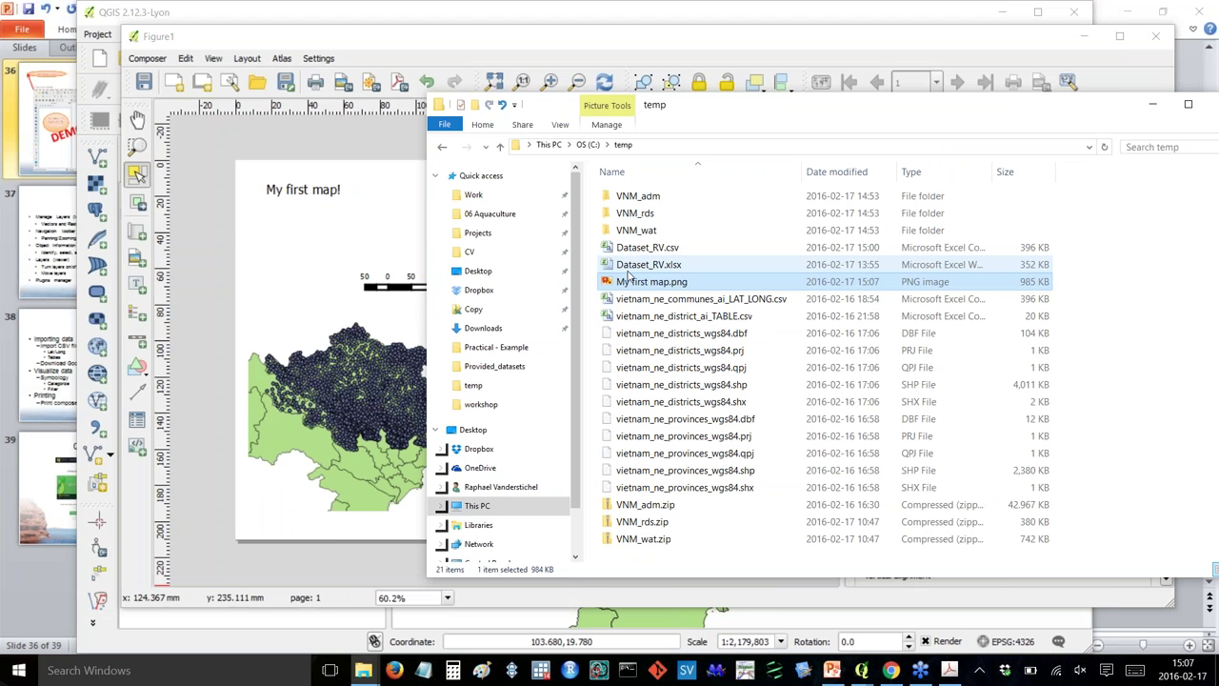
Return to the Figure1 composer and export the composition to the temp folder as a PDF named "My first pdf image".
click(370, 45)
click(399, 84)
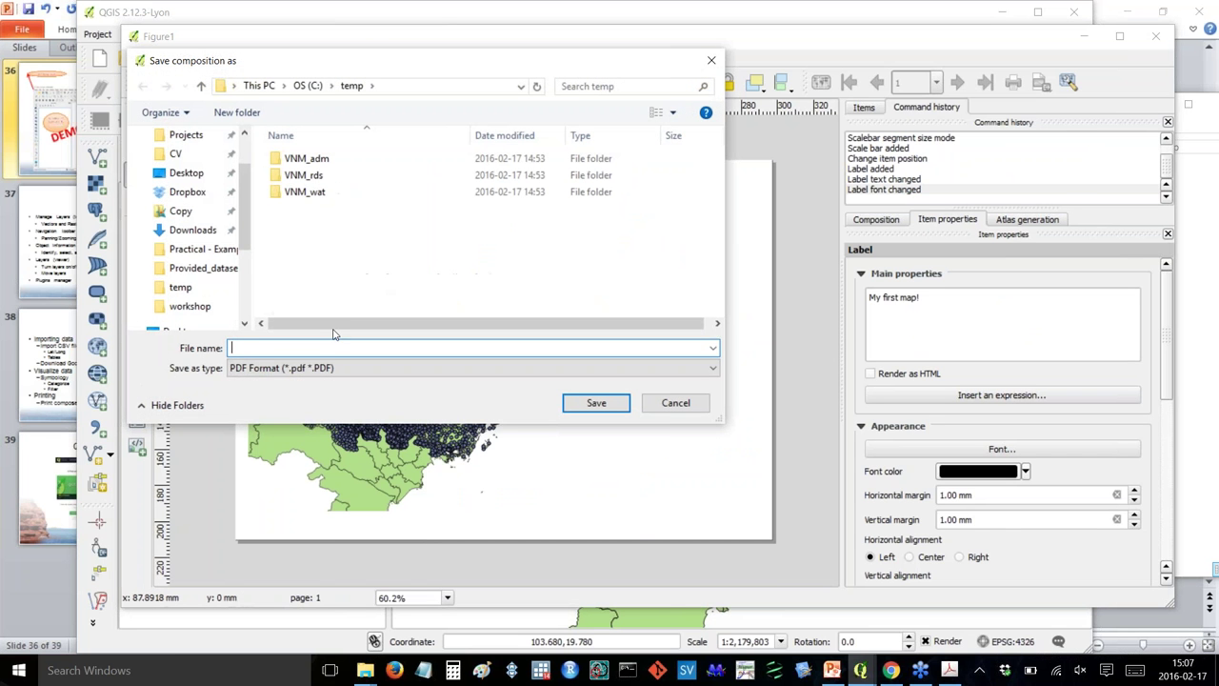
text(Fim)
key(BackSpace)
text(My fi)
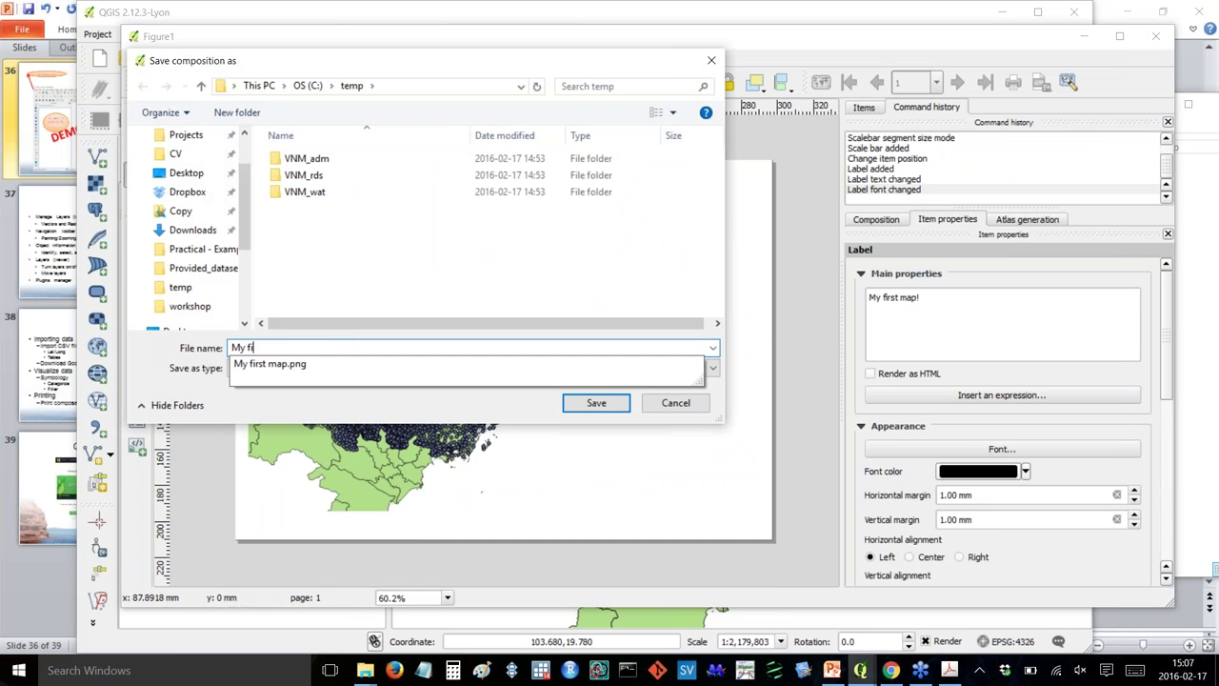
text(rst pdf map)
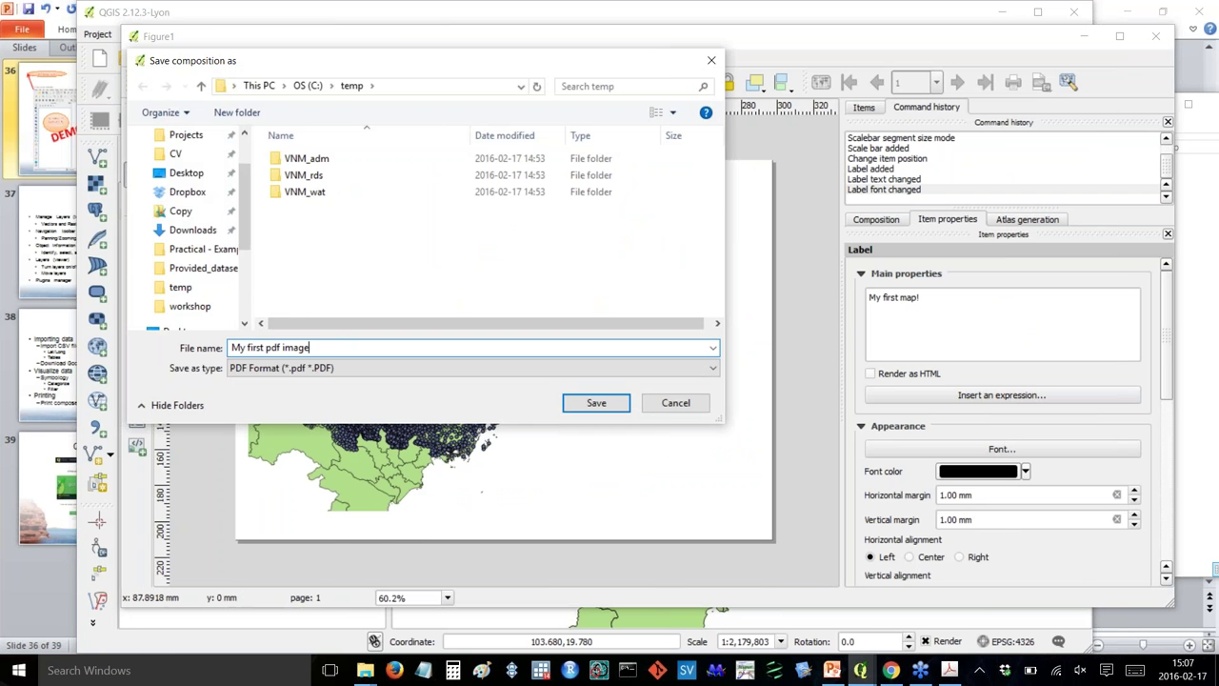
key(Return)
Open My first pdf image.pdf from the temp folder in File Explorer, examine the exported page and close the document.
click(365, 669)
click(315, 638)
click(667, 299)
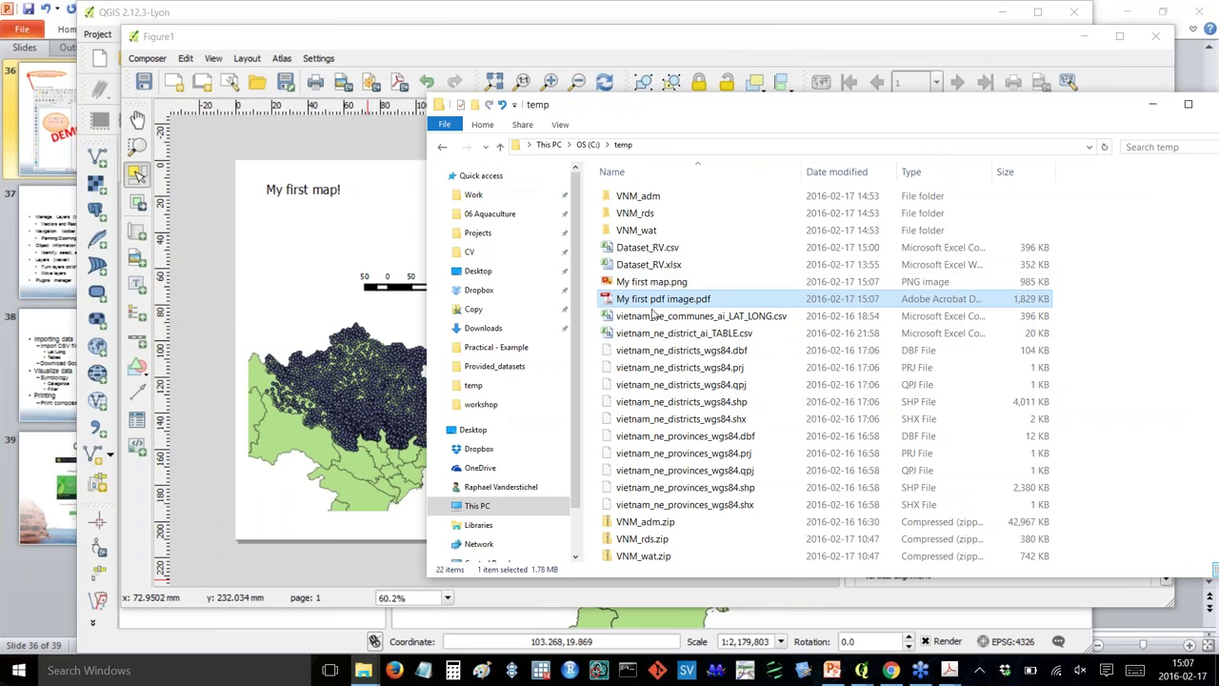
key(Return)
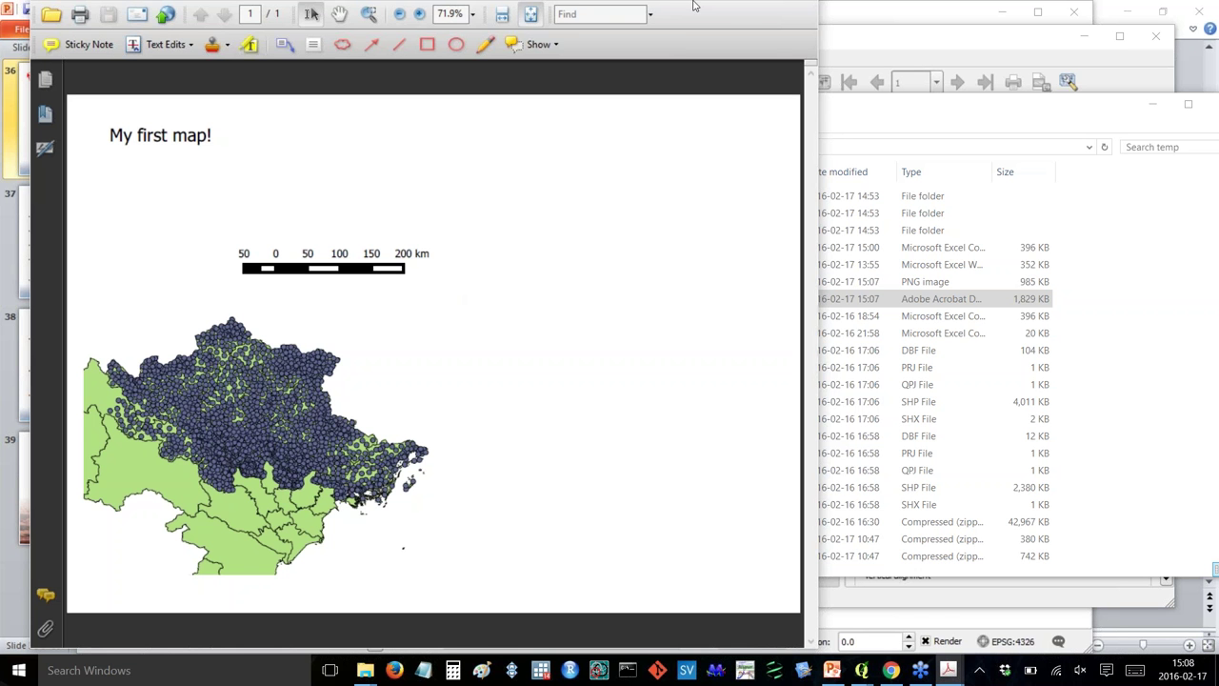
drag(815, 17, 821, 17)
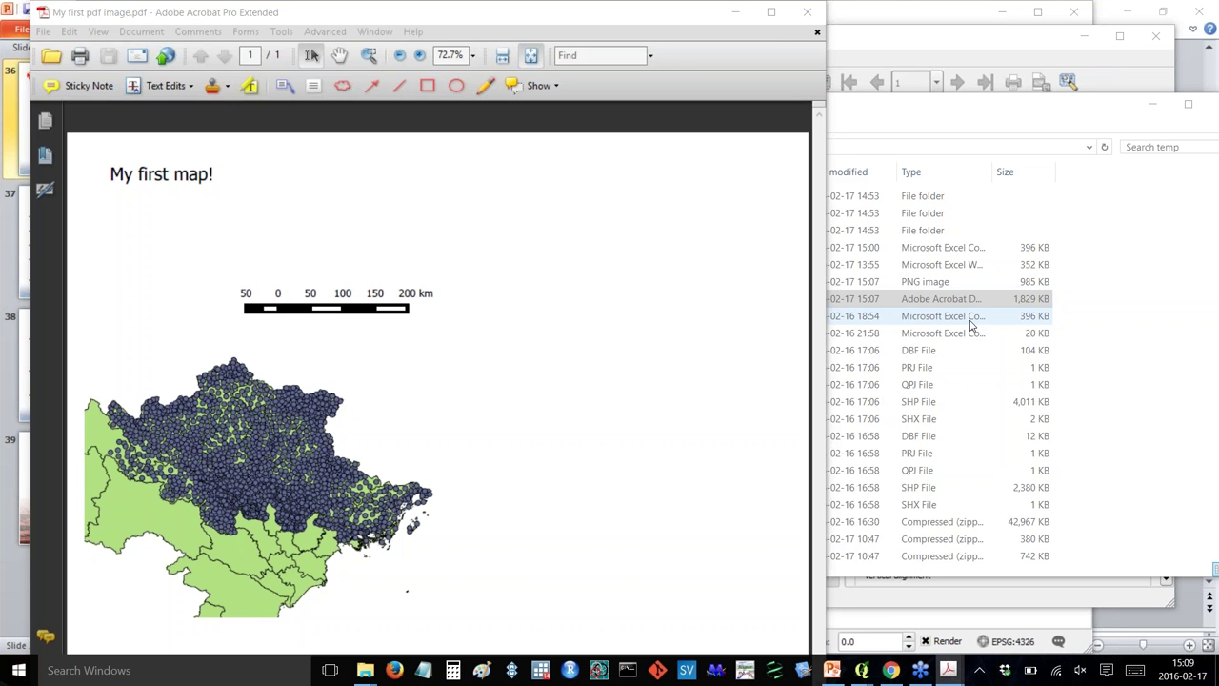
click(806, 19)
Close the Figure1 composer and bring the main QGIS window to the front.
click(986, 39)
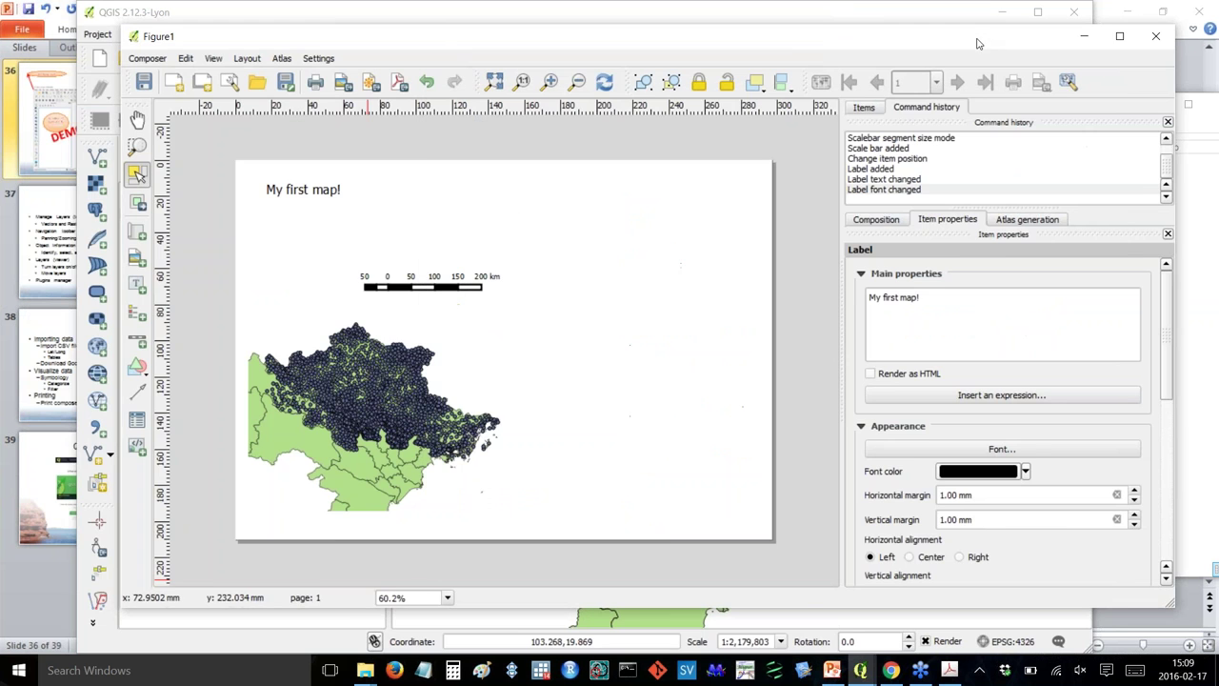
drag(943, 38, 668, 130)
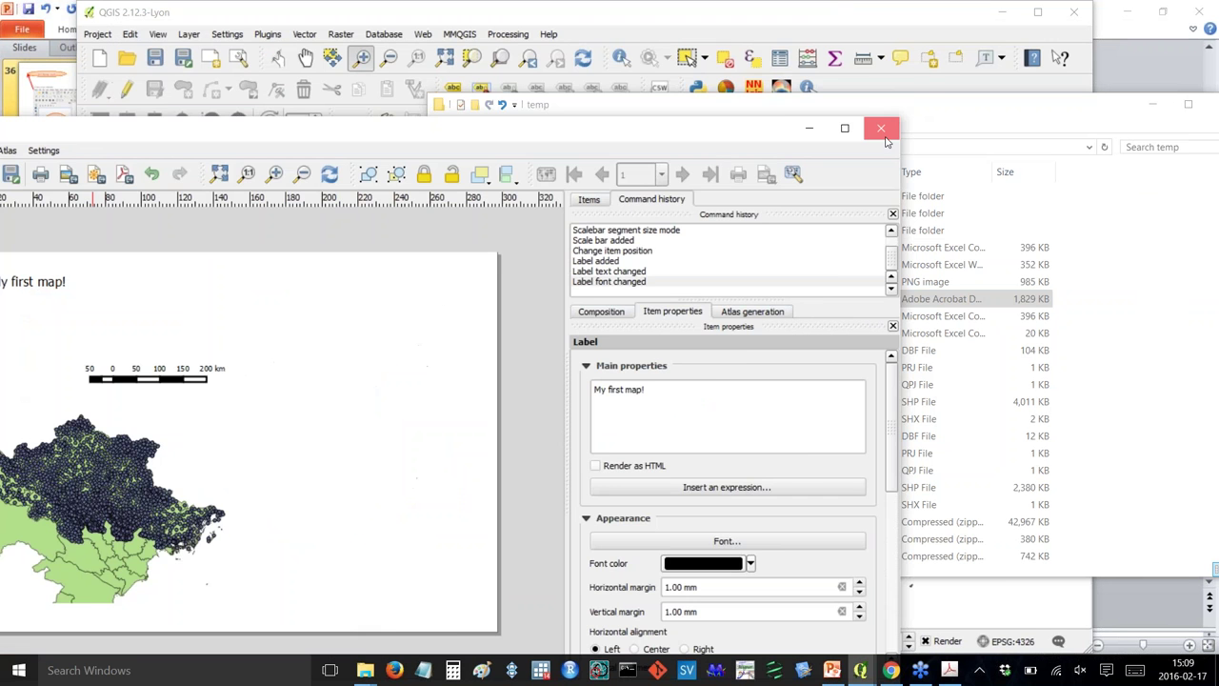
click(882, 129)
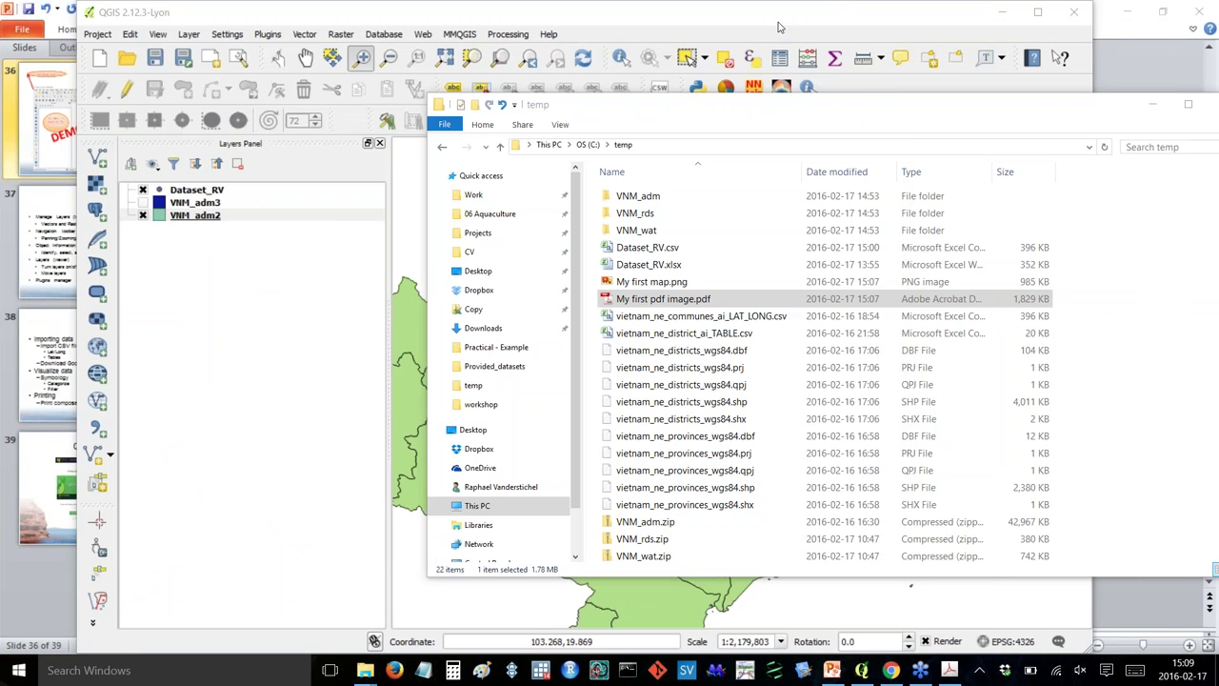
click(778, 27)
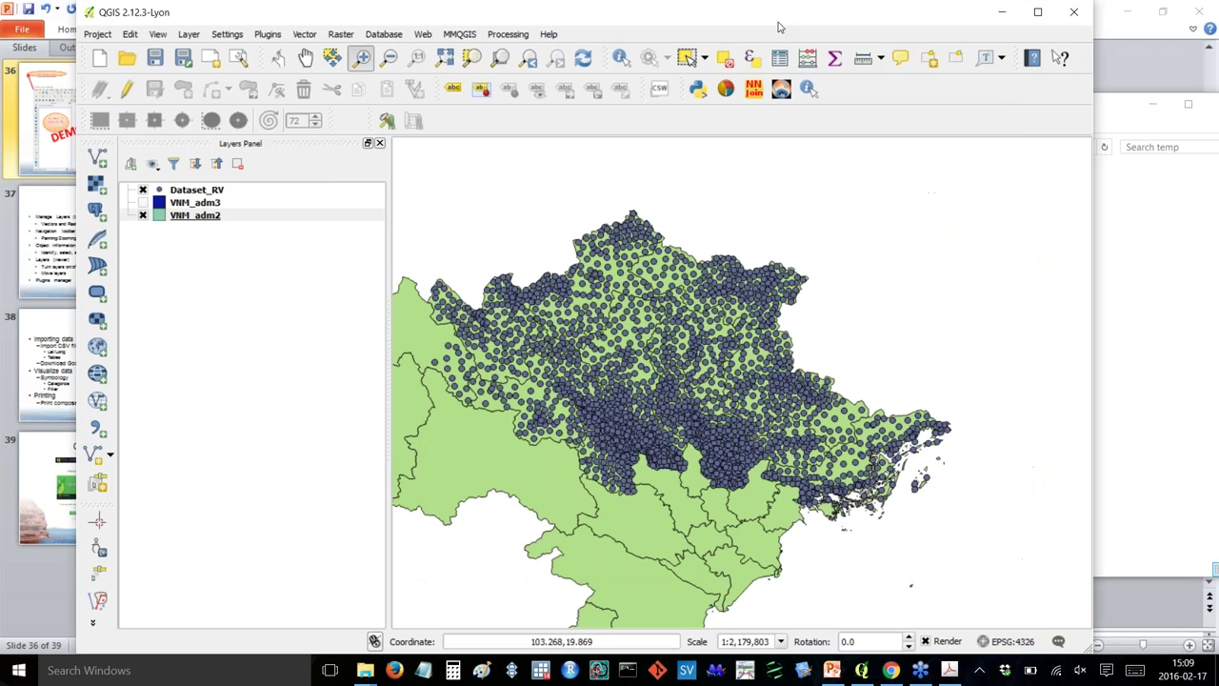
Check whether the installed QGIS version is current and close the version information.
click(549, 36)
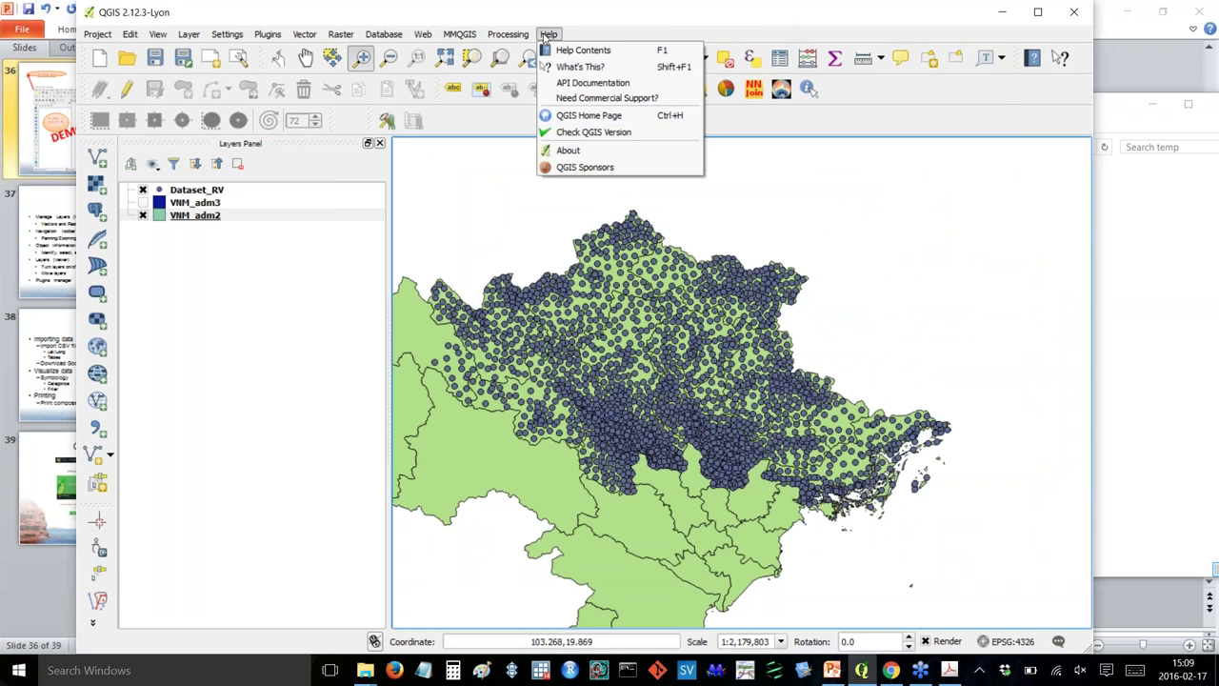
click(611, 136)
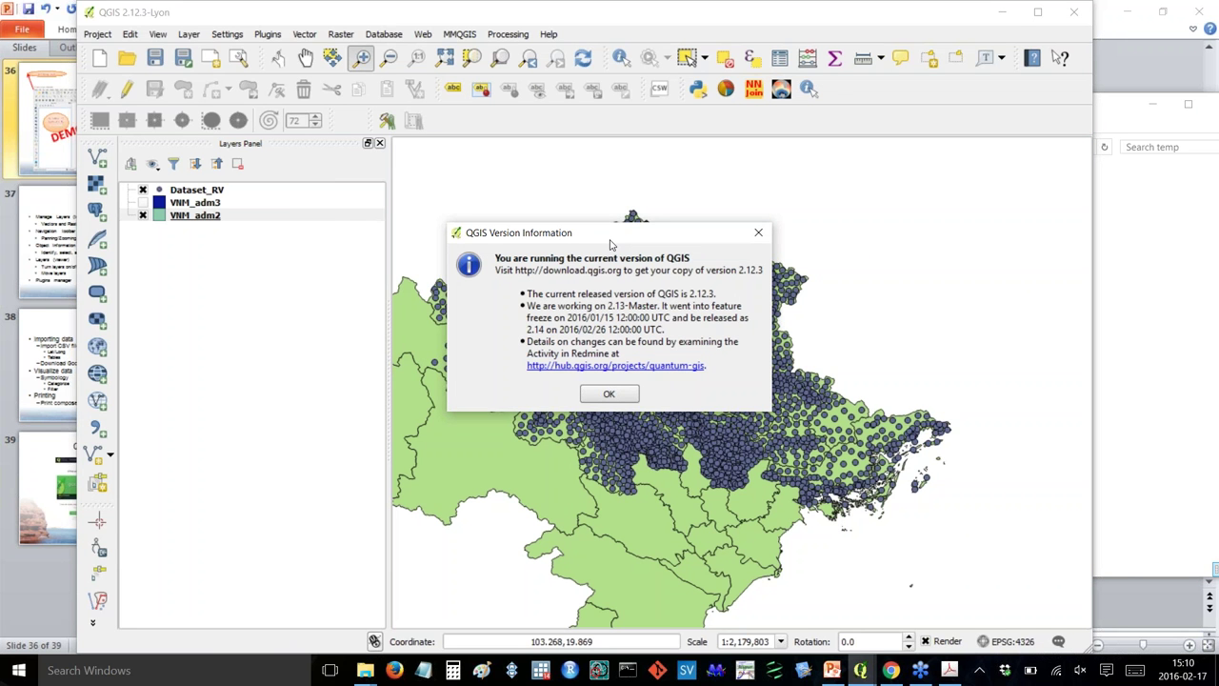
click(756, 234)
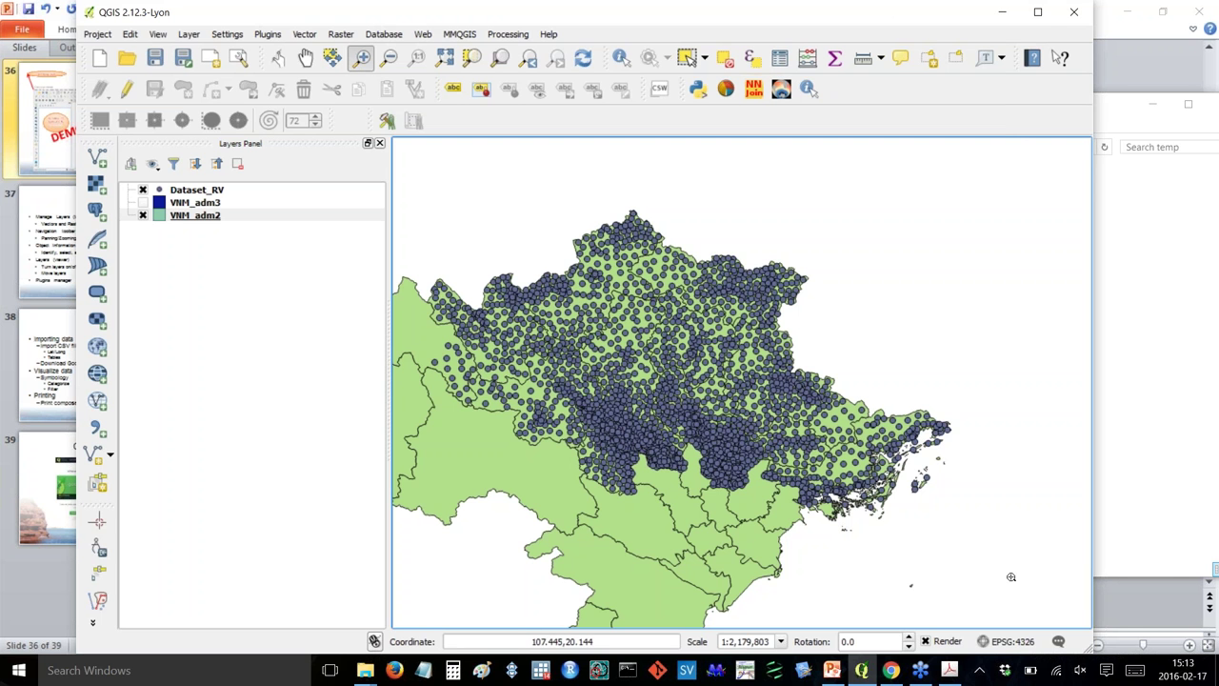
Switch to the Chrome browser, maximize it and view the English Webinars page of the Atlantic Salmon Conservation Foundation site.
click(890, 670)
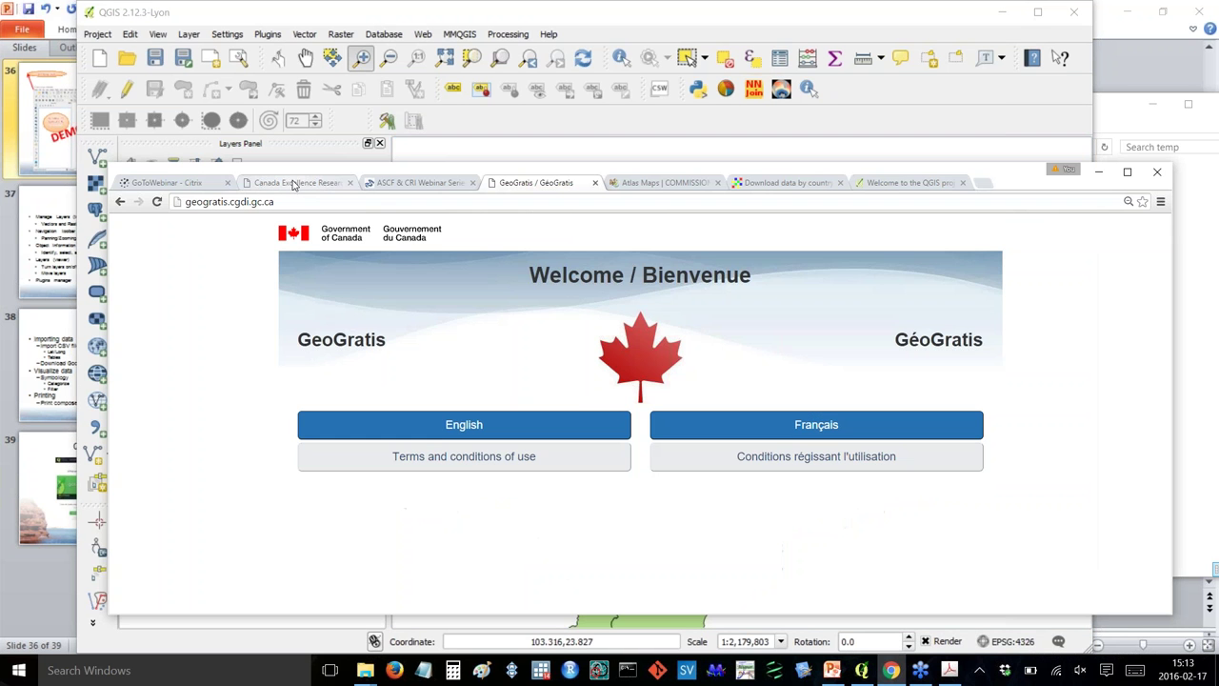
click(390, 185)
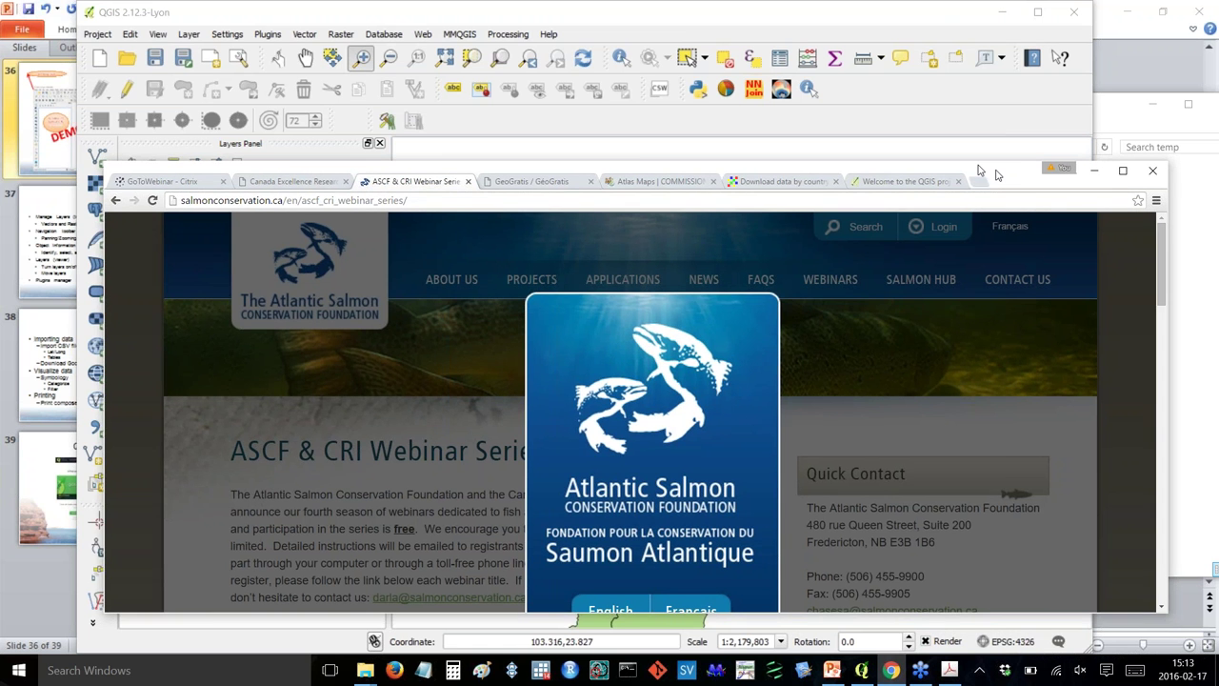
double_click(1006, 177)
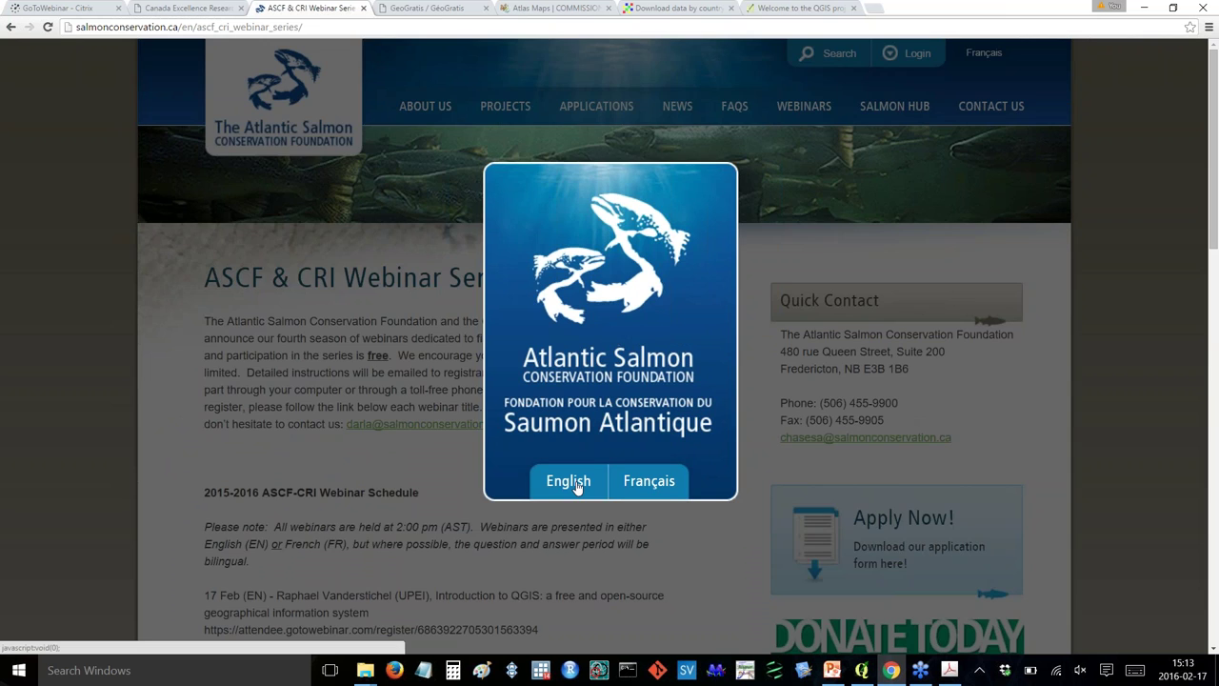
click(577, 485)
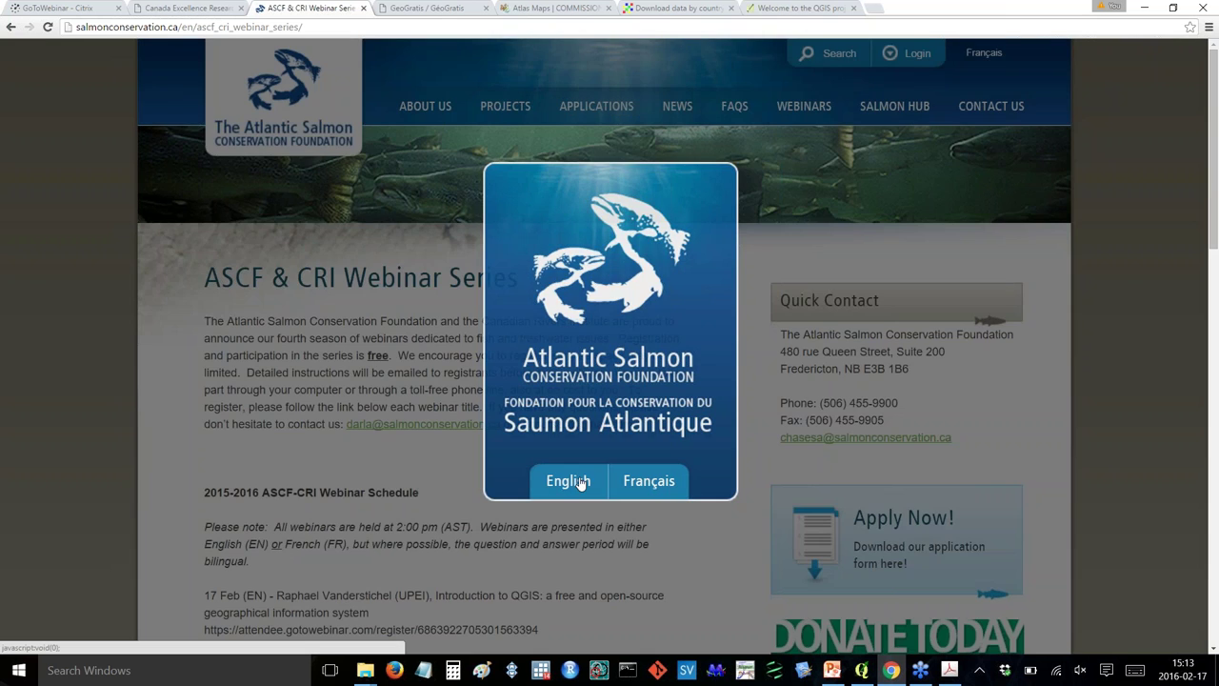
click(581, 483)
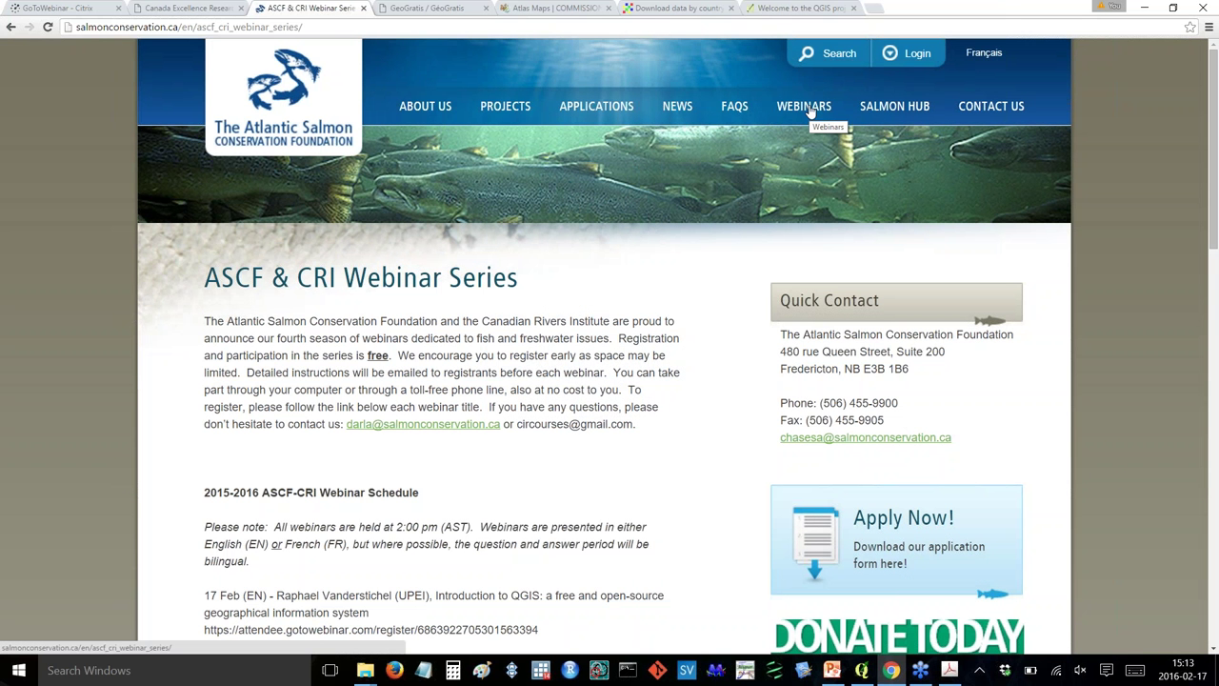
click(809, 113)
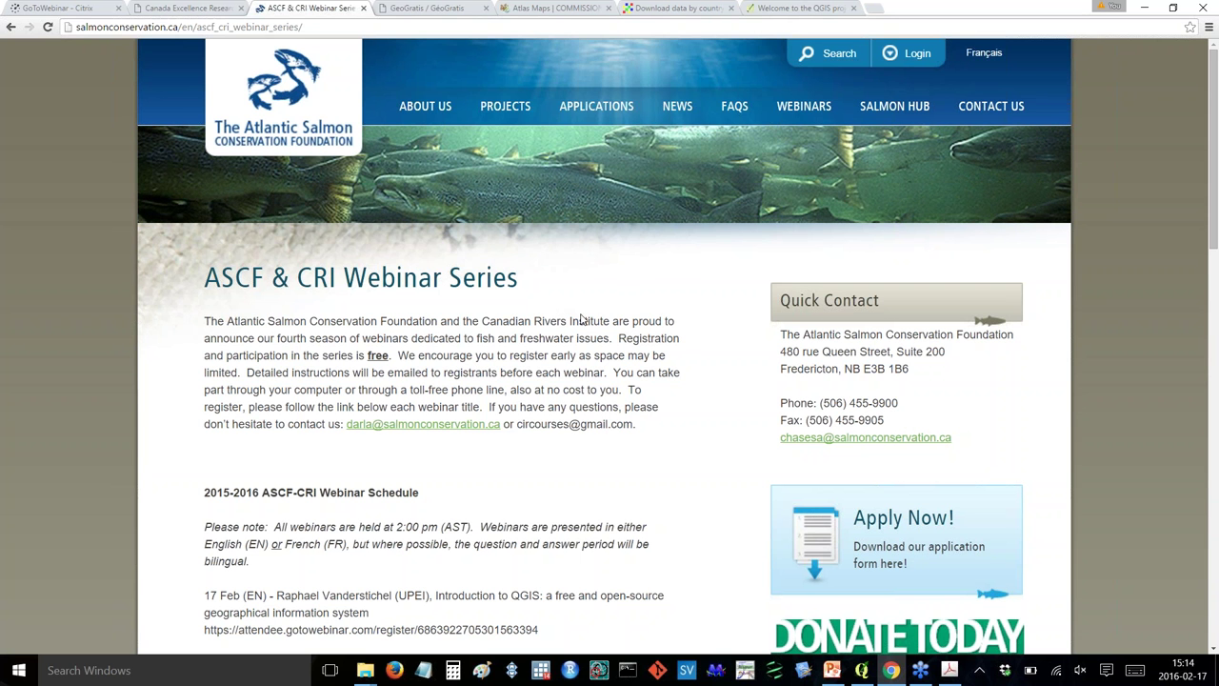
Switch to QGIS, open the raster Georeferencer and load BH-14 - Copy.tif from the Georeferenced folder.
click(862, 672)
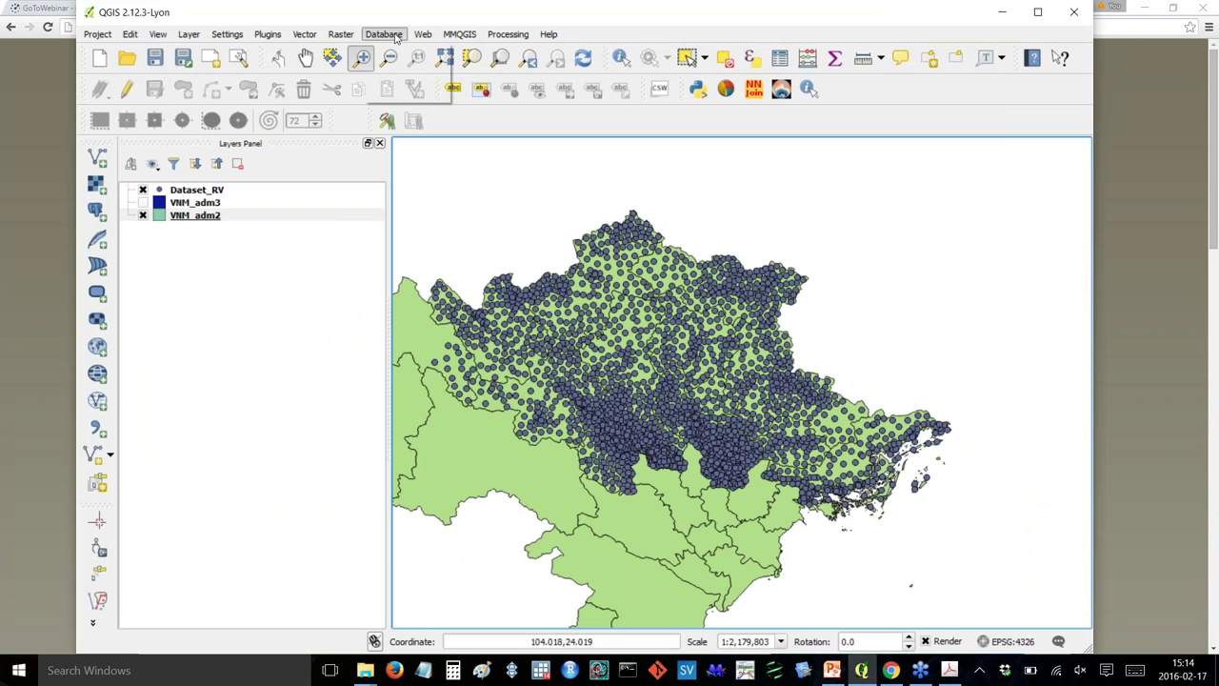
click(346, 35)
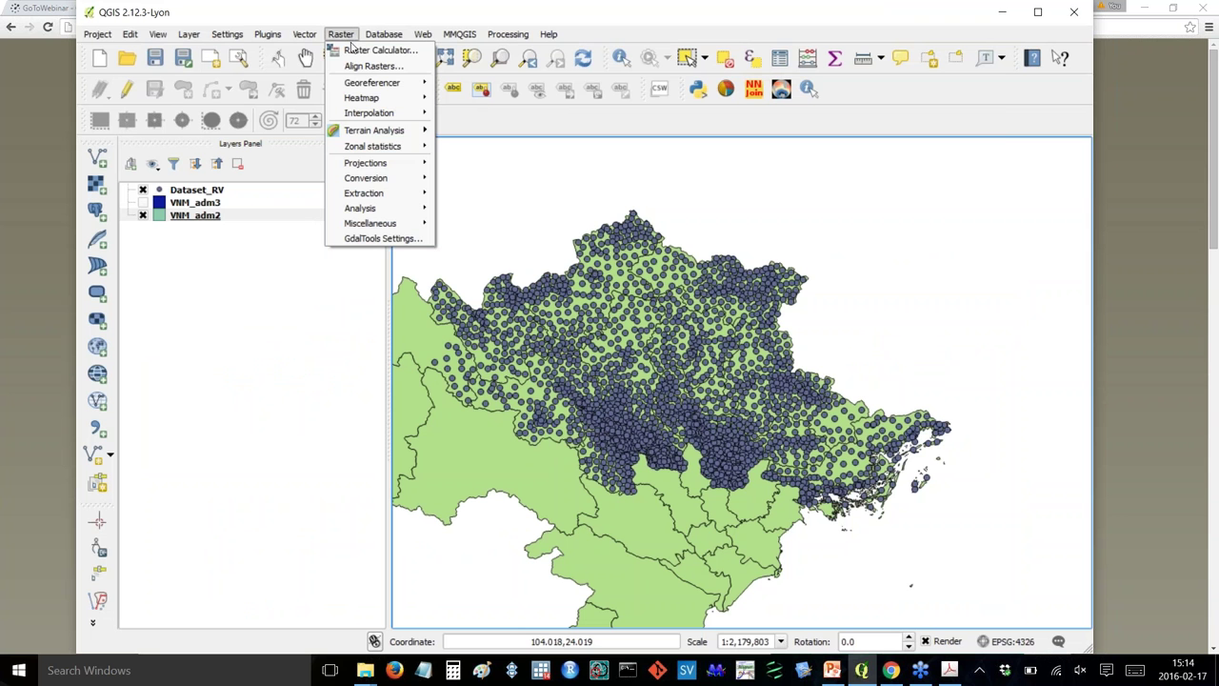
mouse_move(354, 84)
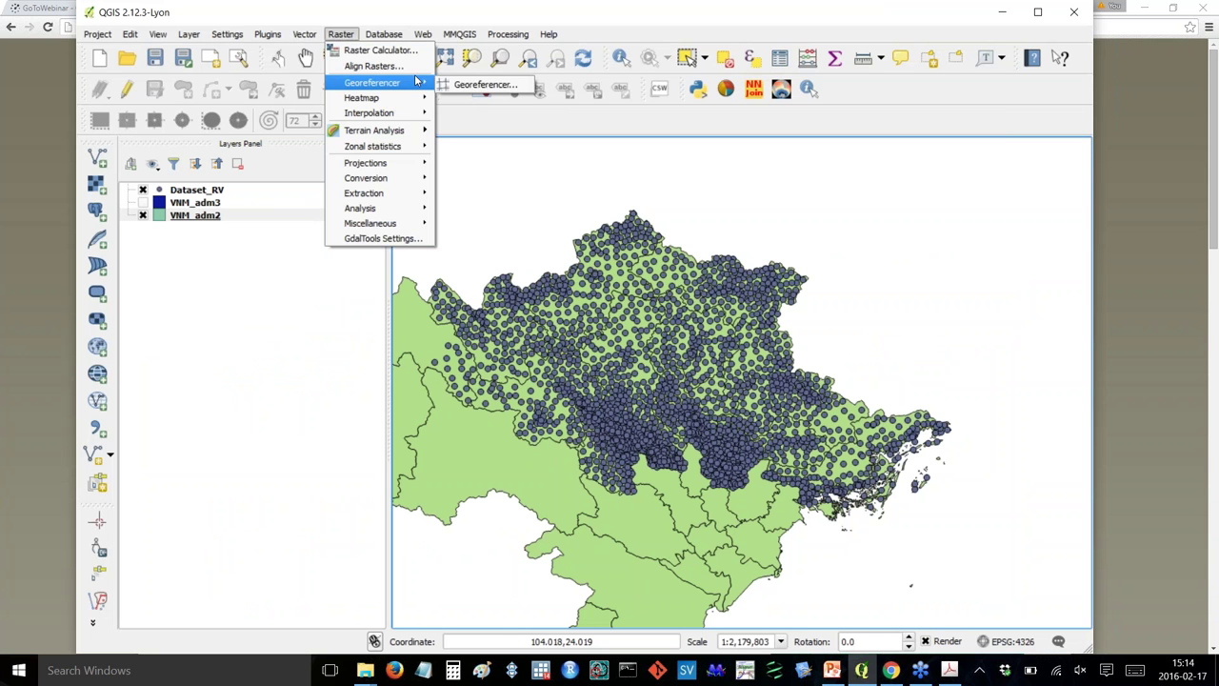
click(474, 88)
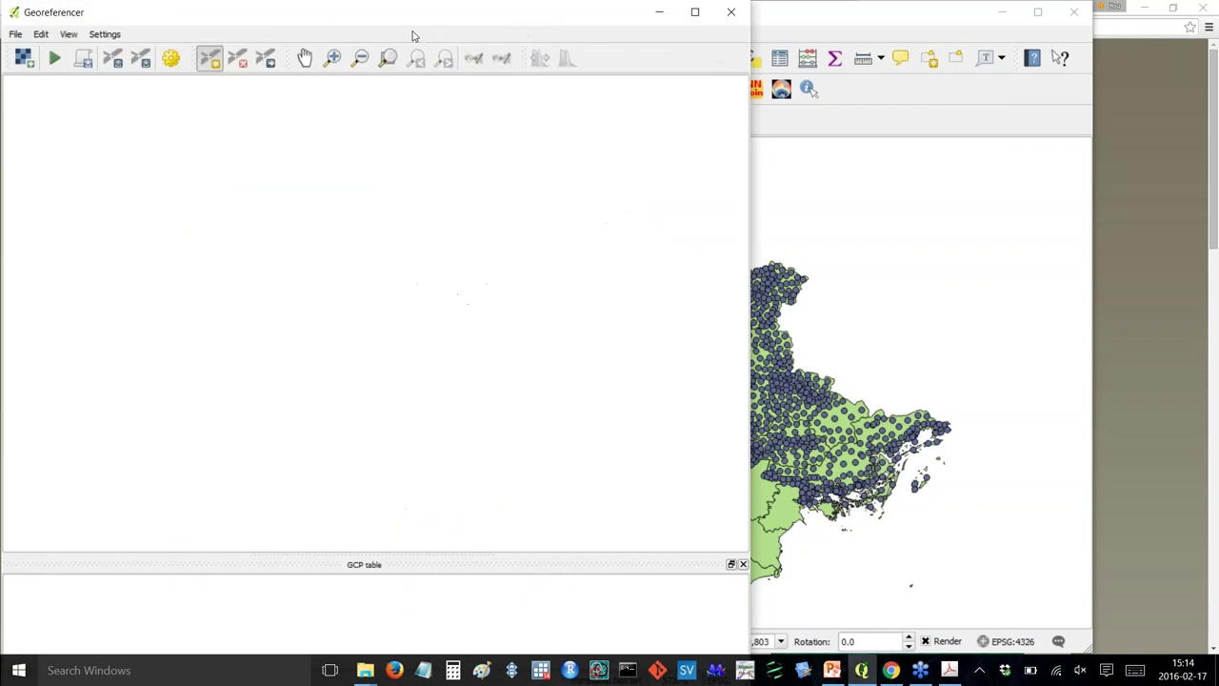
click(213, 101)
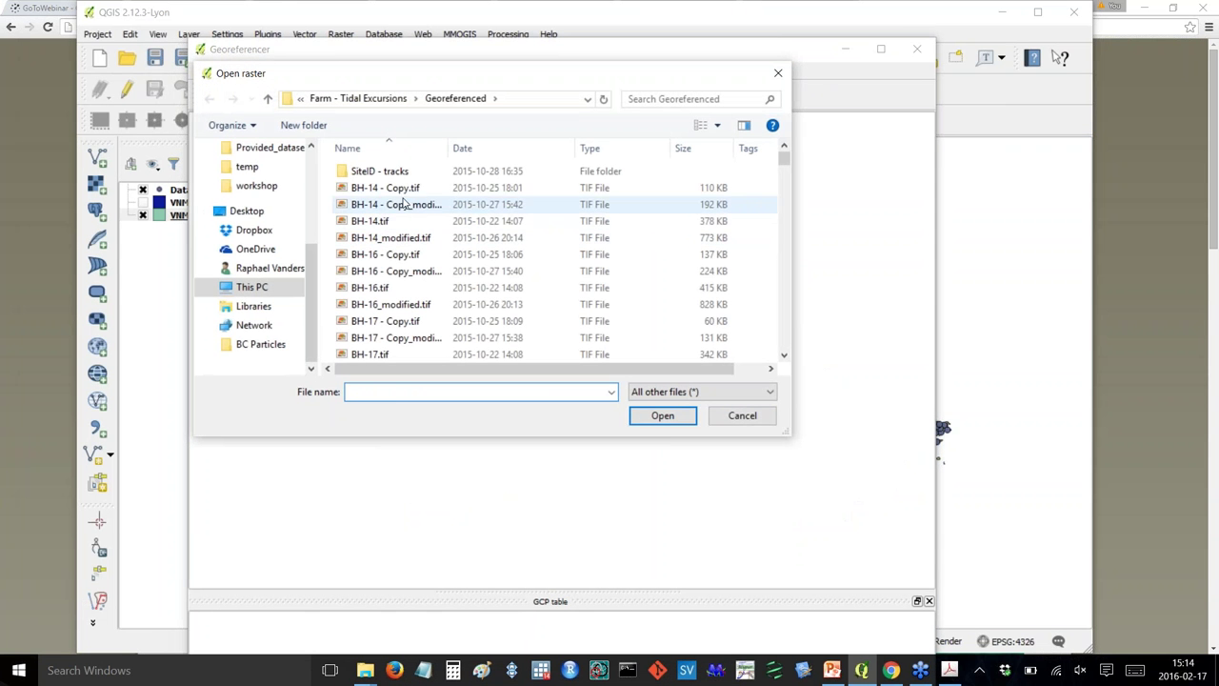
click(405, 187)
click(662, 416)
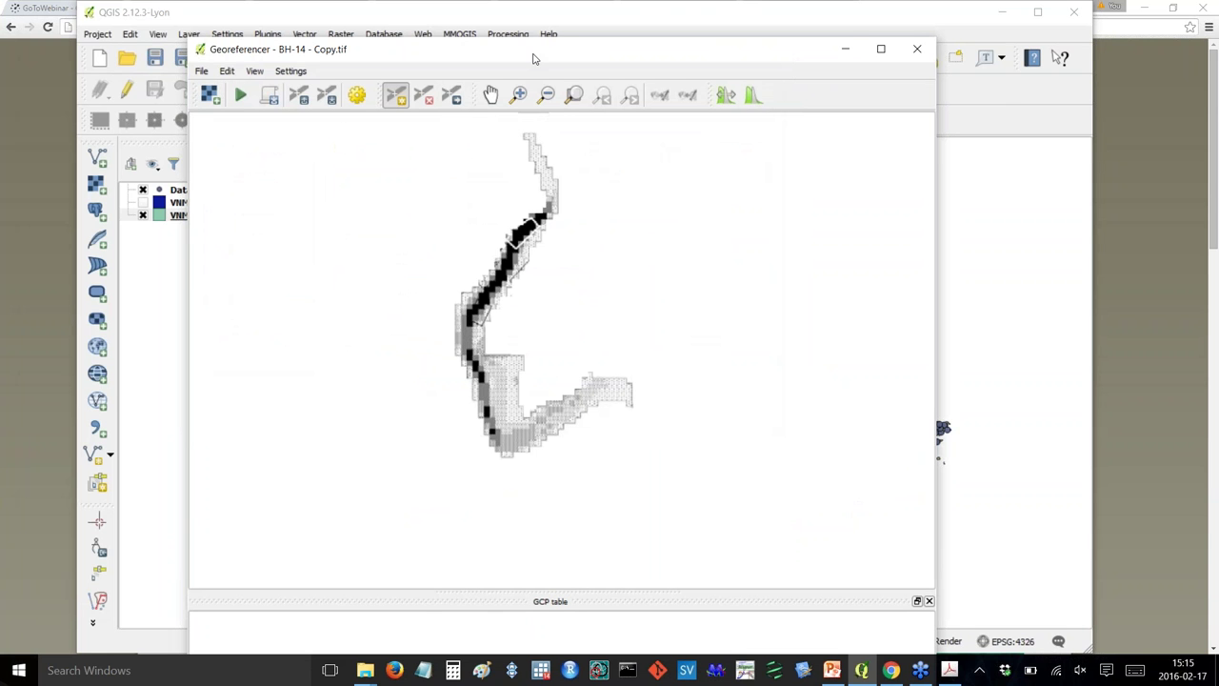
Examine the loaded raster in a maximized Georeferencer, restore the window over the map, then minimize it.
drag(533, 59, 810, 49)
double_click(811, 48)
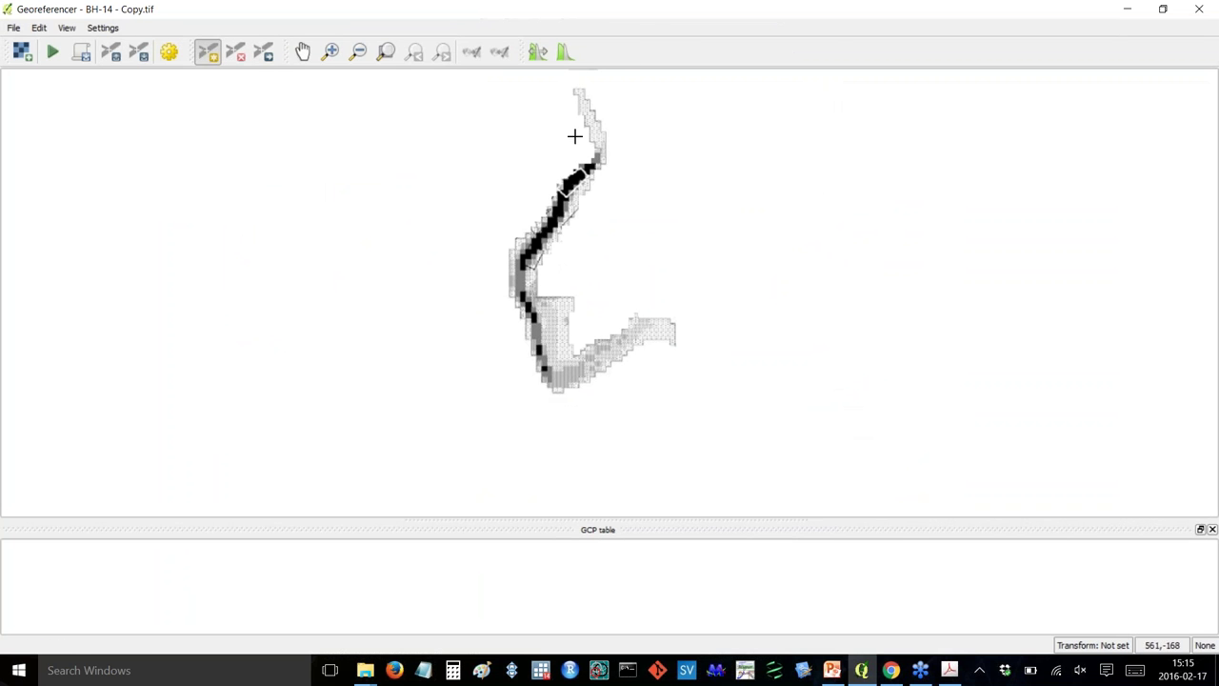
drag(642, 16, 1003, 154)
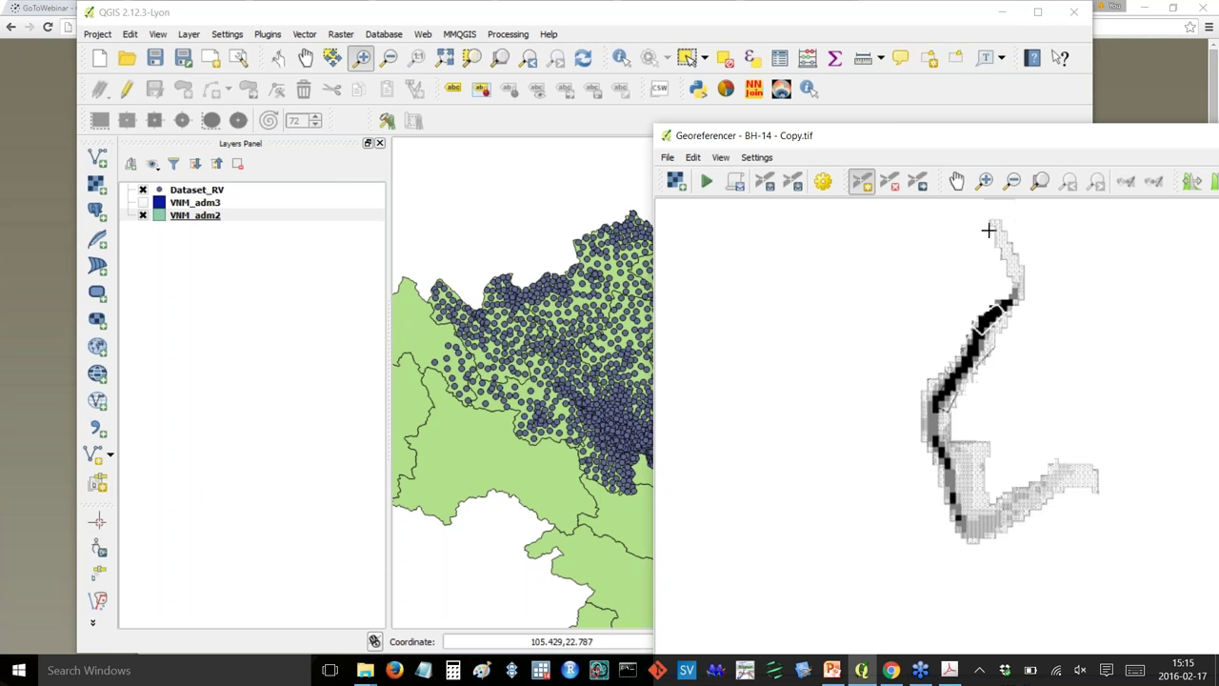
drag(949, 136, 580, 116)
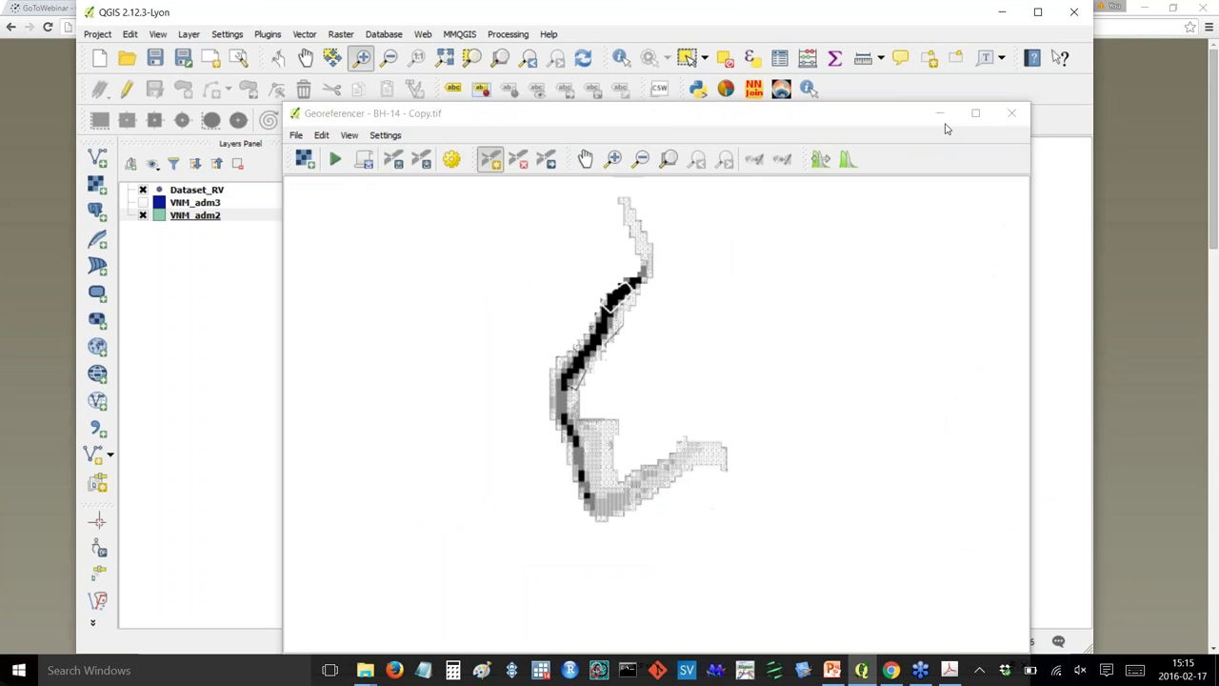
click(940, 115)
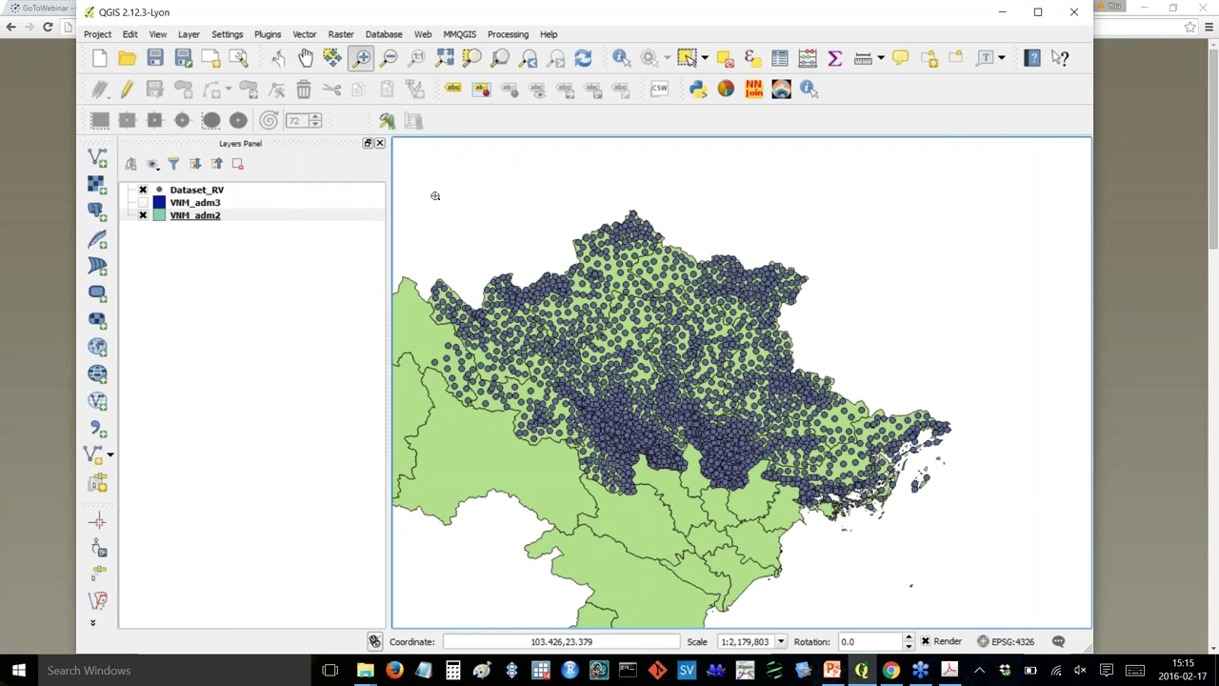
Hide the Dataset_RV layer, enable editing on VNM_adm2 and examine the boundary vertices at Vietnam's northern tip up close.
click(200, 219)
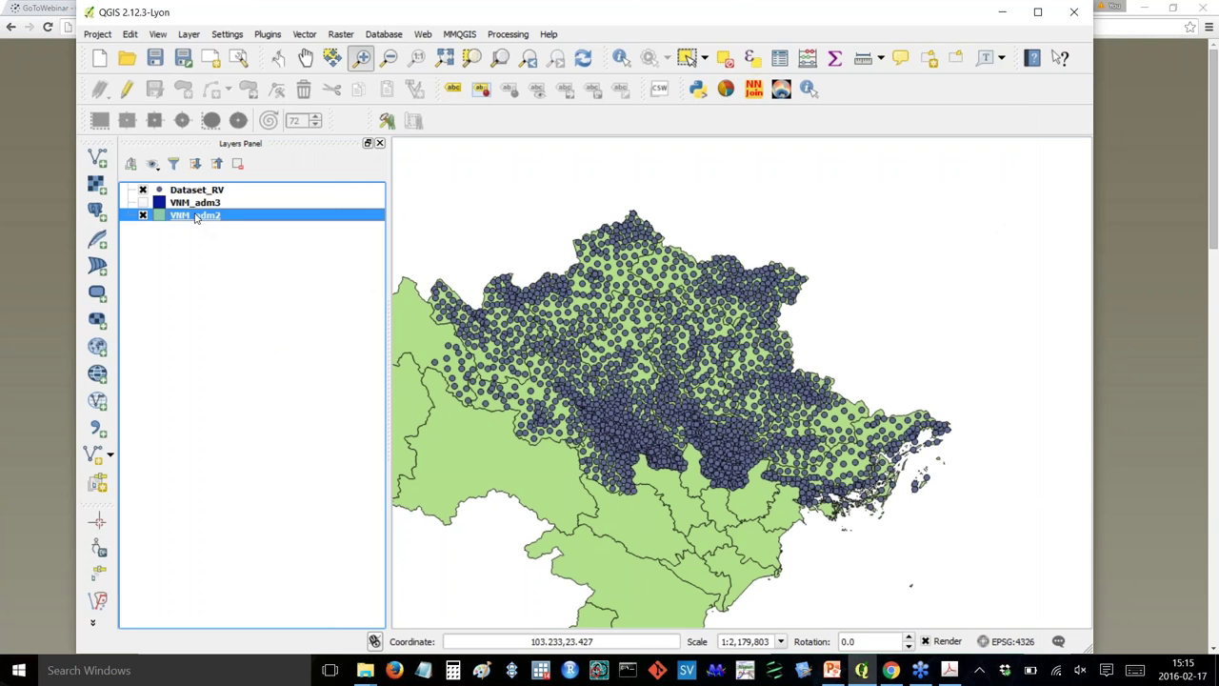
click(143, 190)
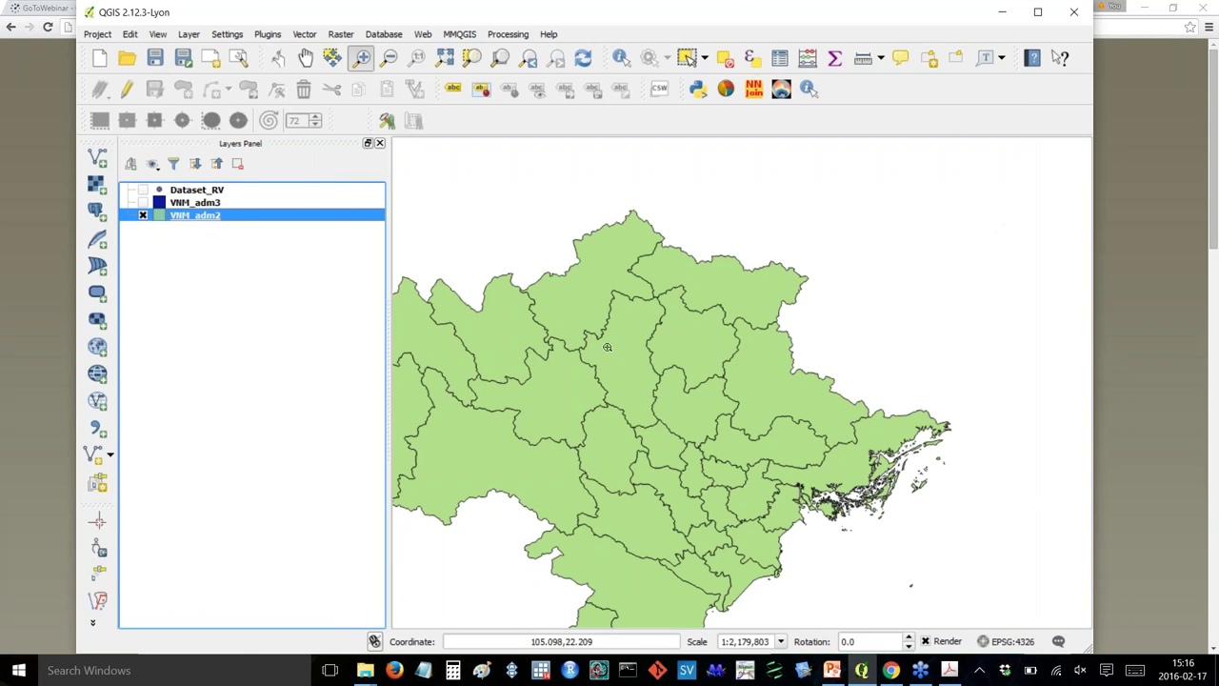
click(127, 90)
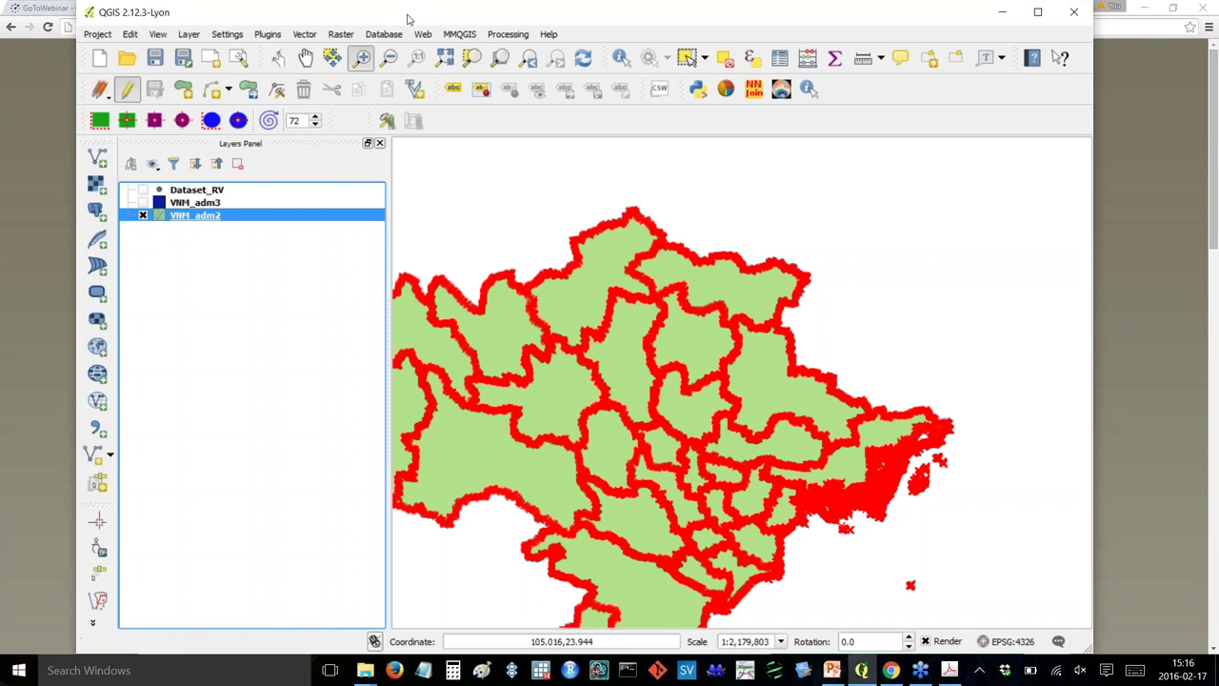
drag(609, 185, 673, 242)
drag(619, 309, 705, 383)
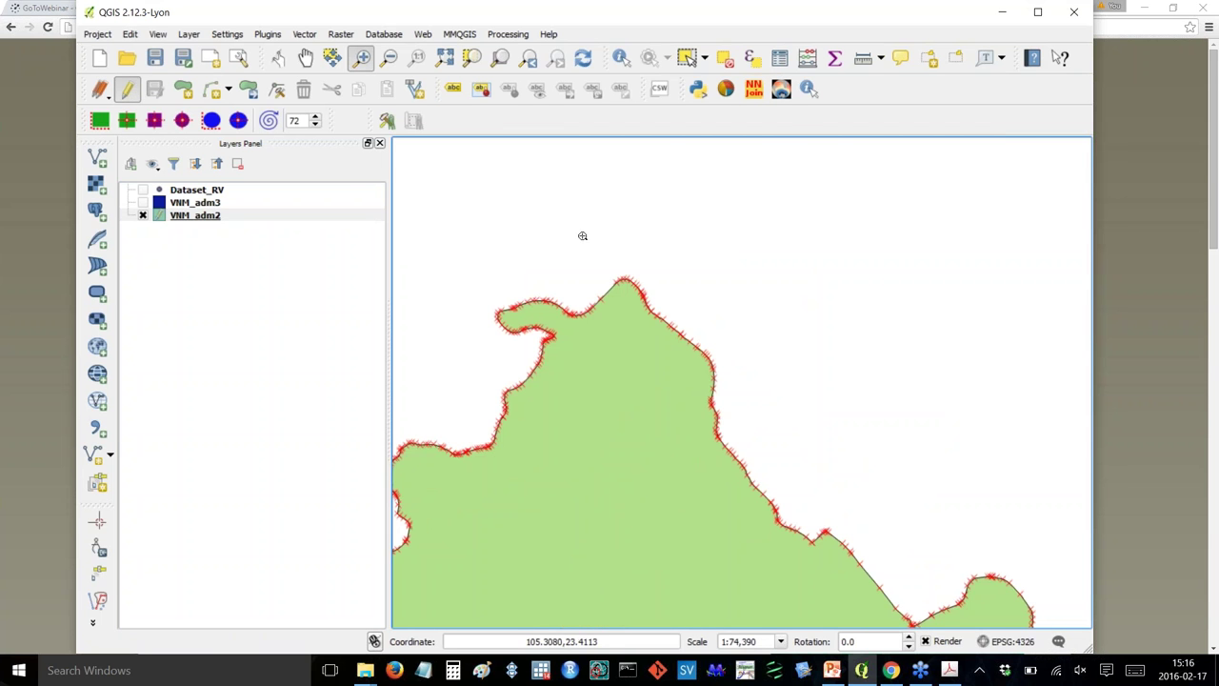
drag(573, 218, 776, 387)
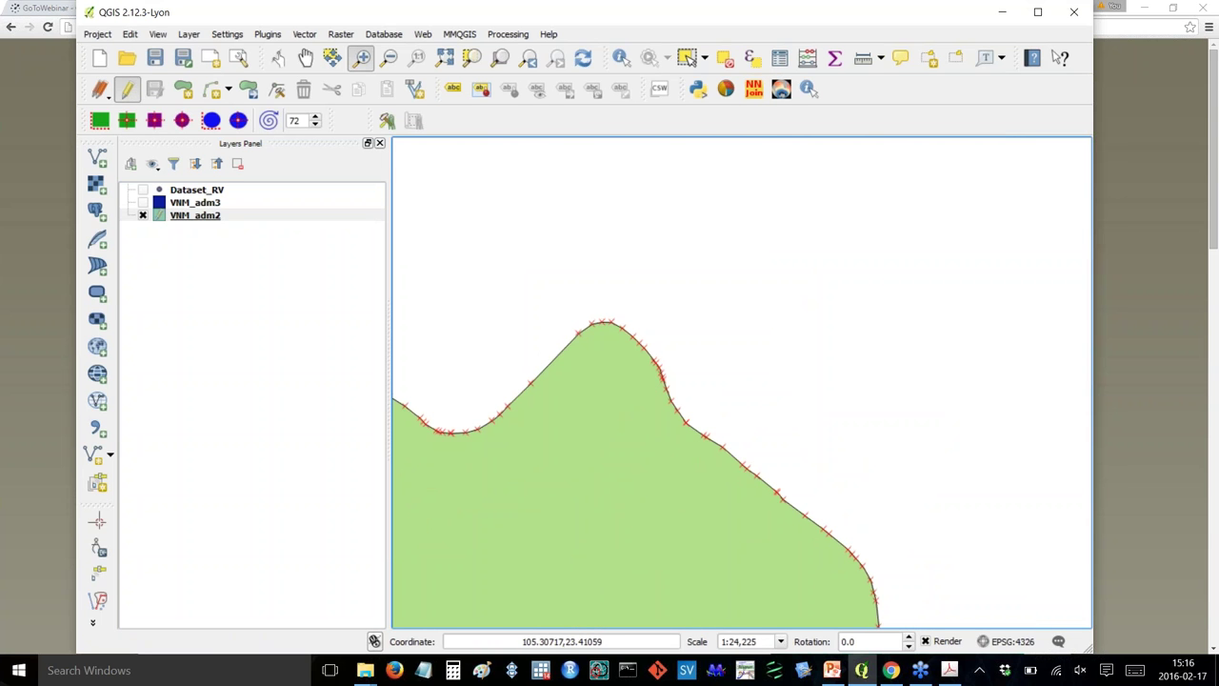